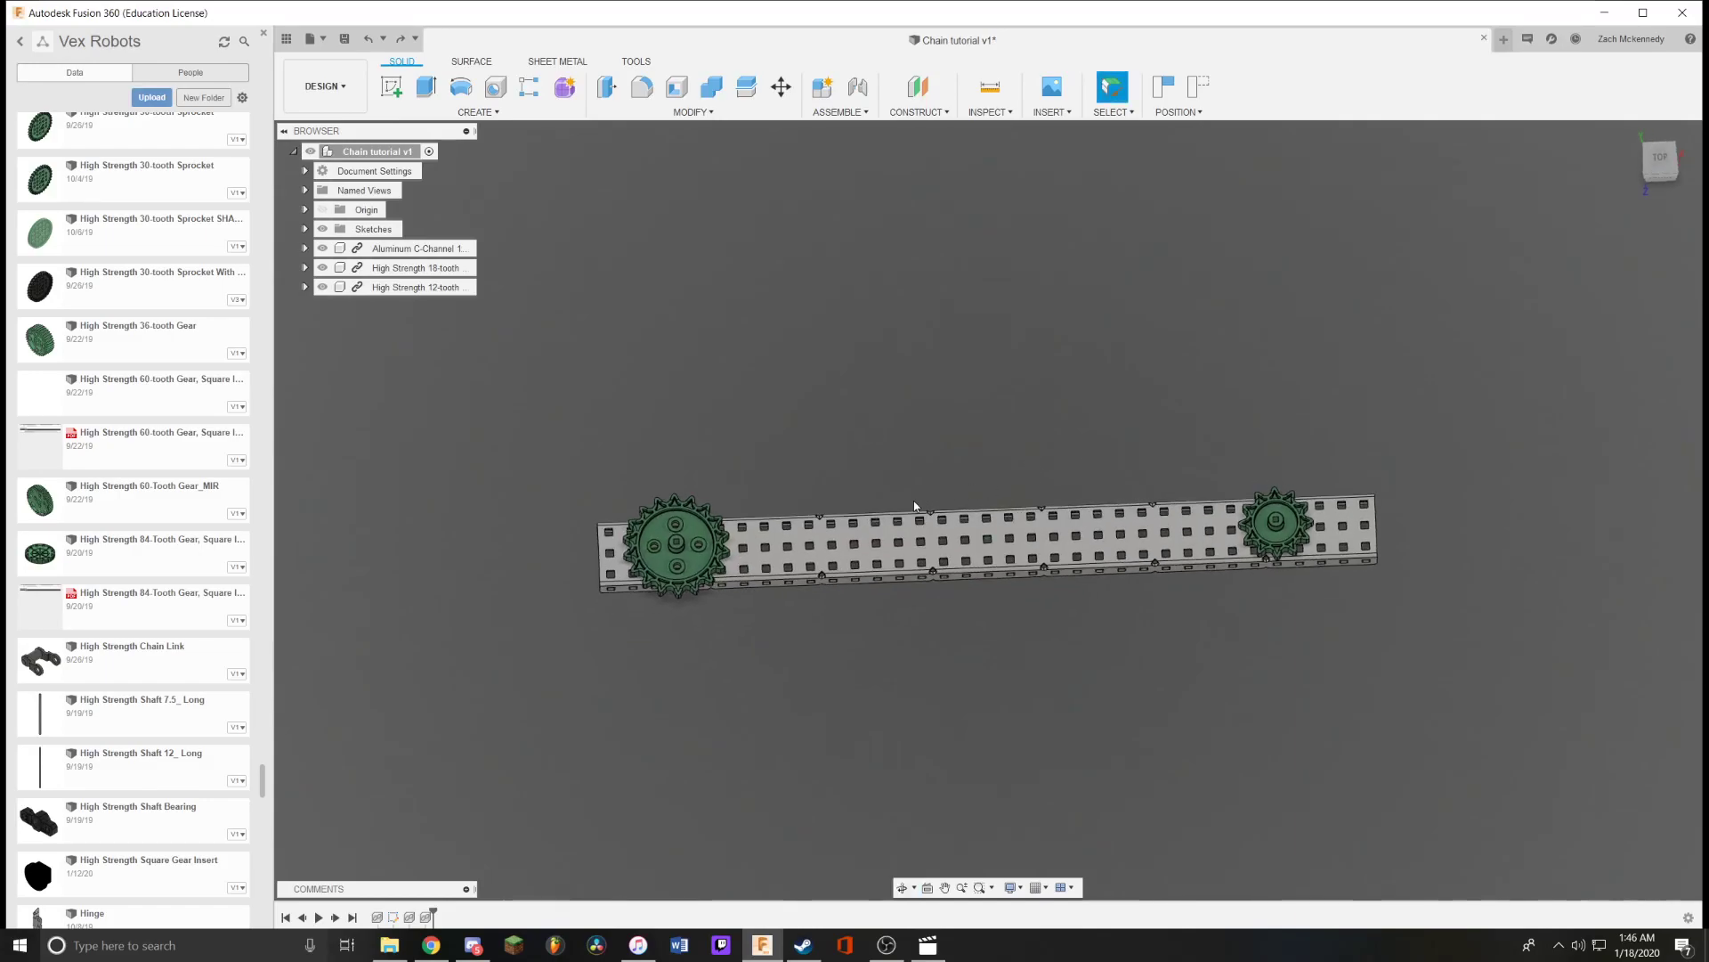
# Start a sketch on the C-channel's top face.
pyautogui.scroll(4, 913, 500)
pyautogui.click(826, 547)
pyautogui.press('j')
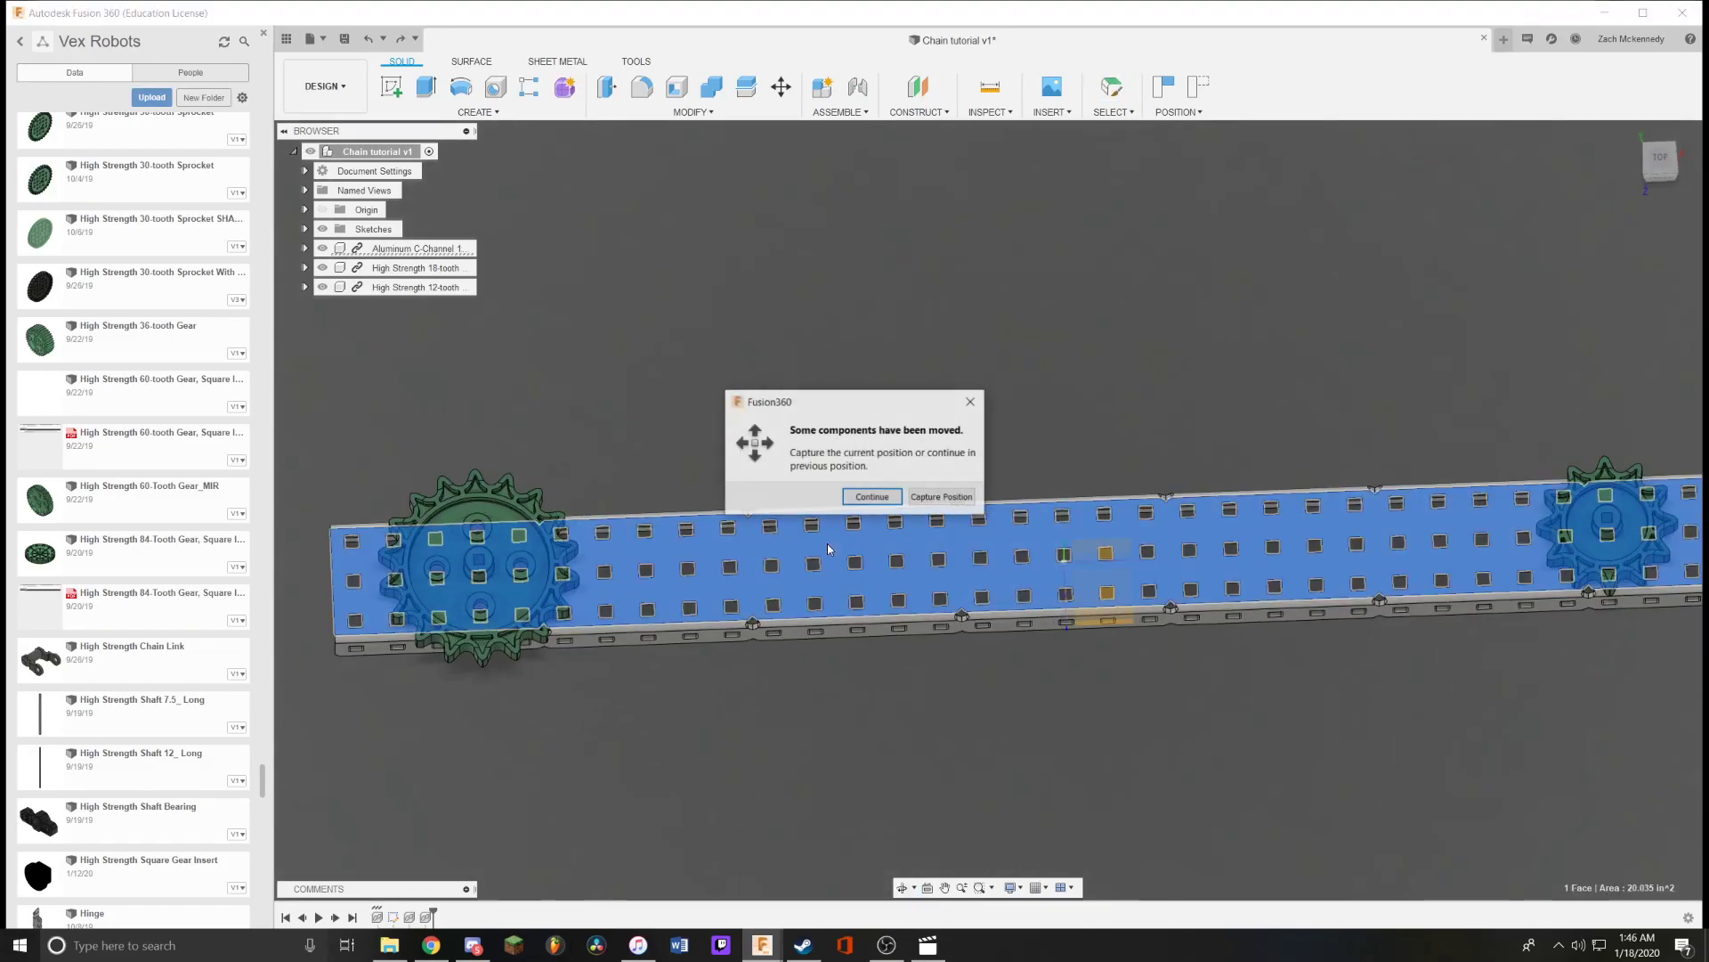
pyautogui.click(943, 501)
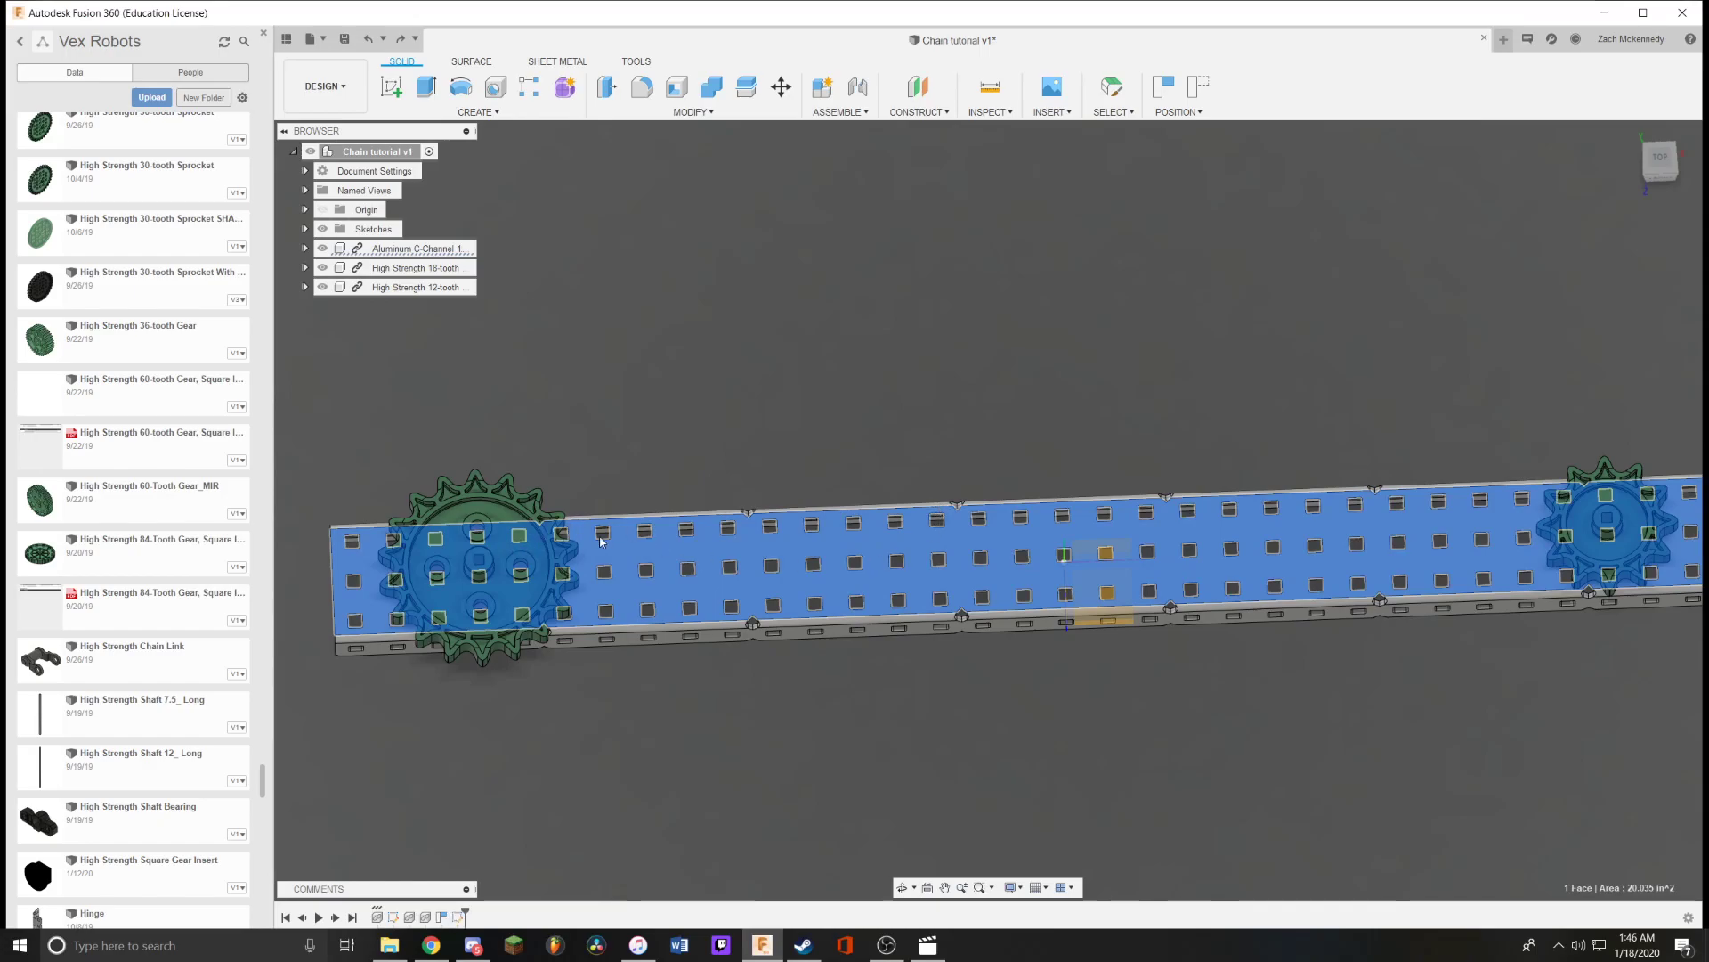
# Draw a circle centred on the 18-tooth sprocket, sized to its tooth roots.
pyautogui.press('c')
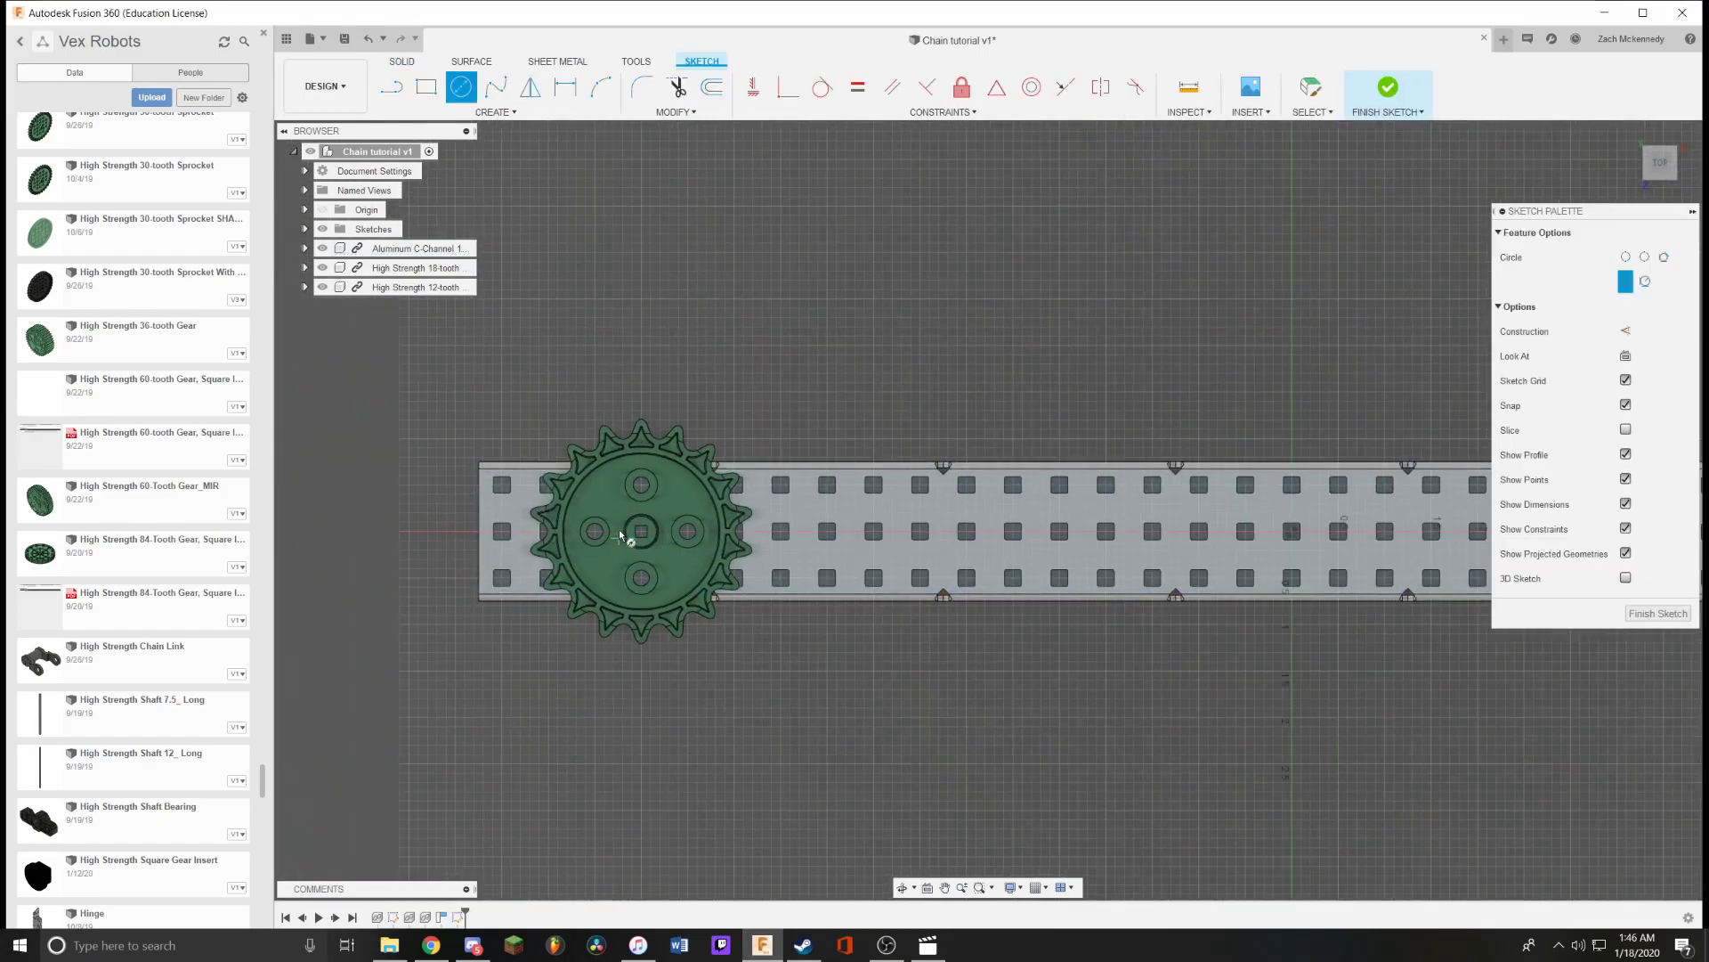
pyautogui.scroll(5, 637, 525)
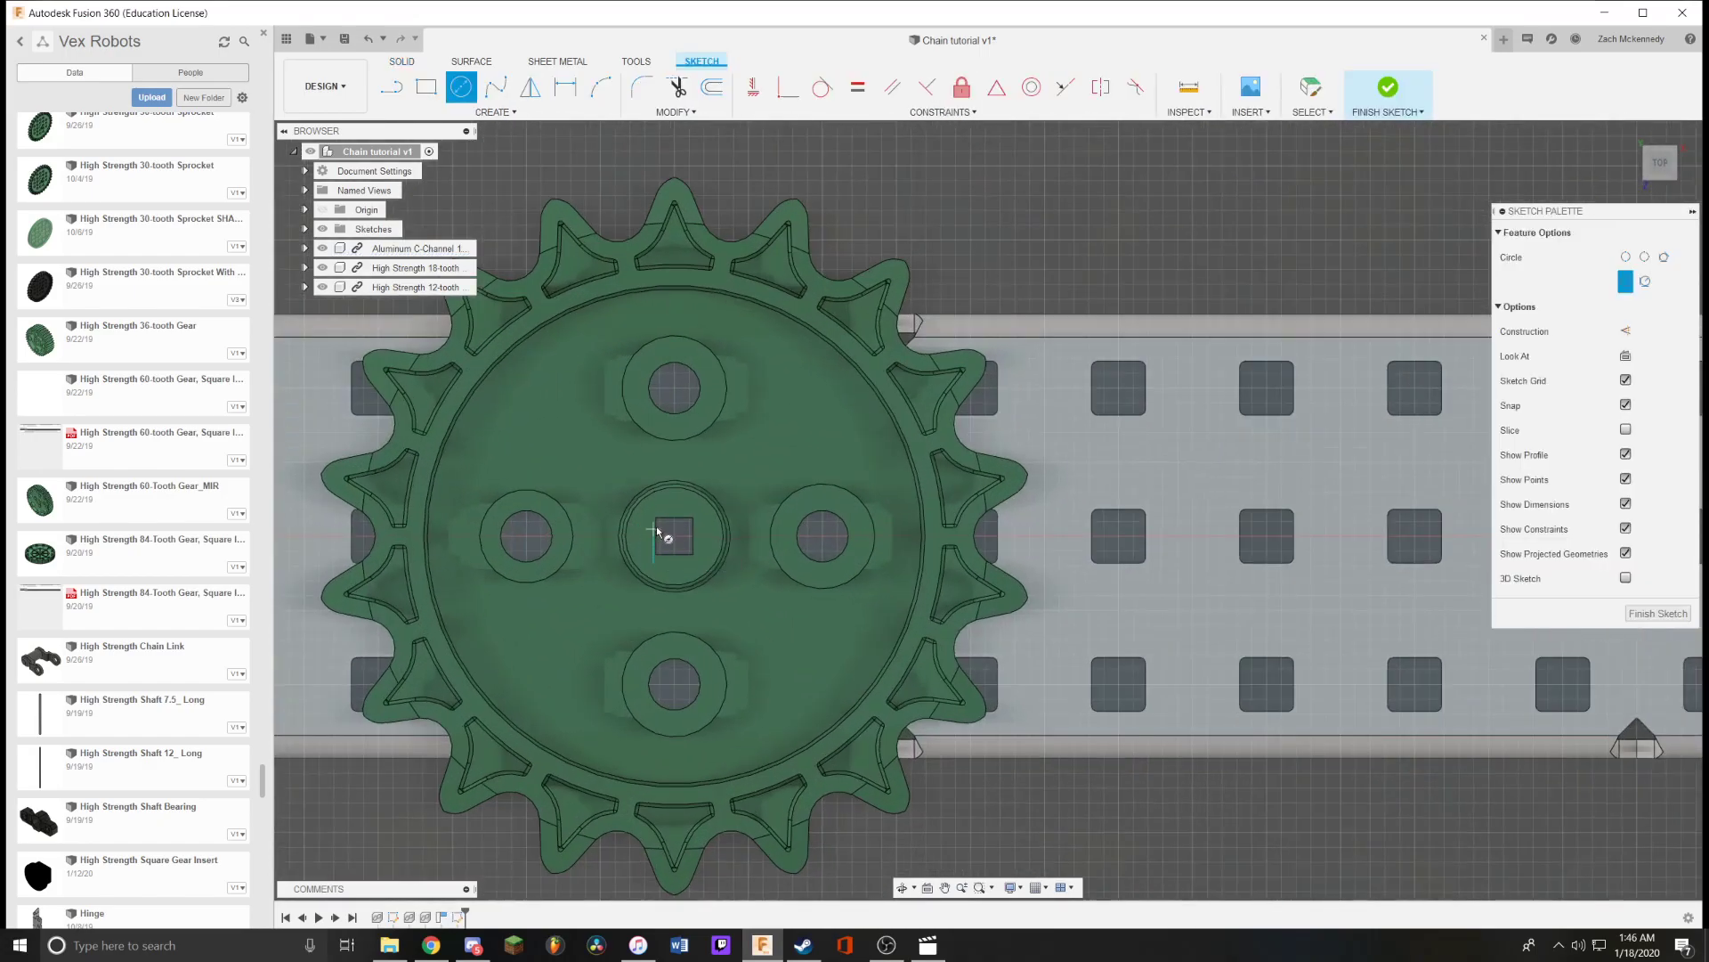
pyautogui.click(673, 536)
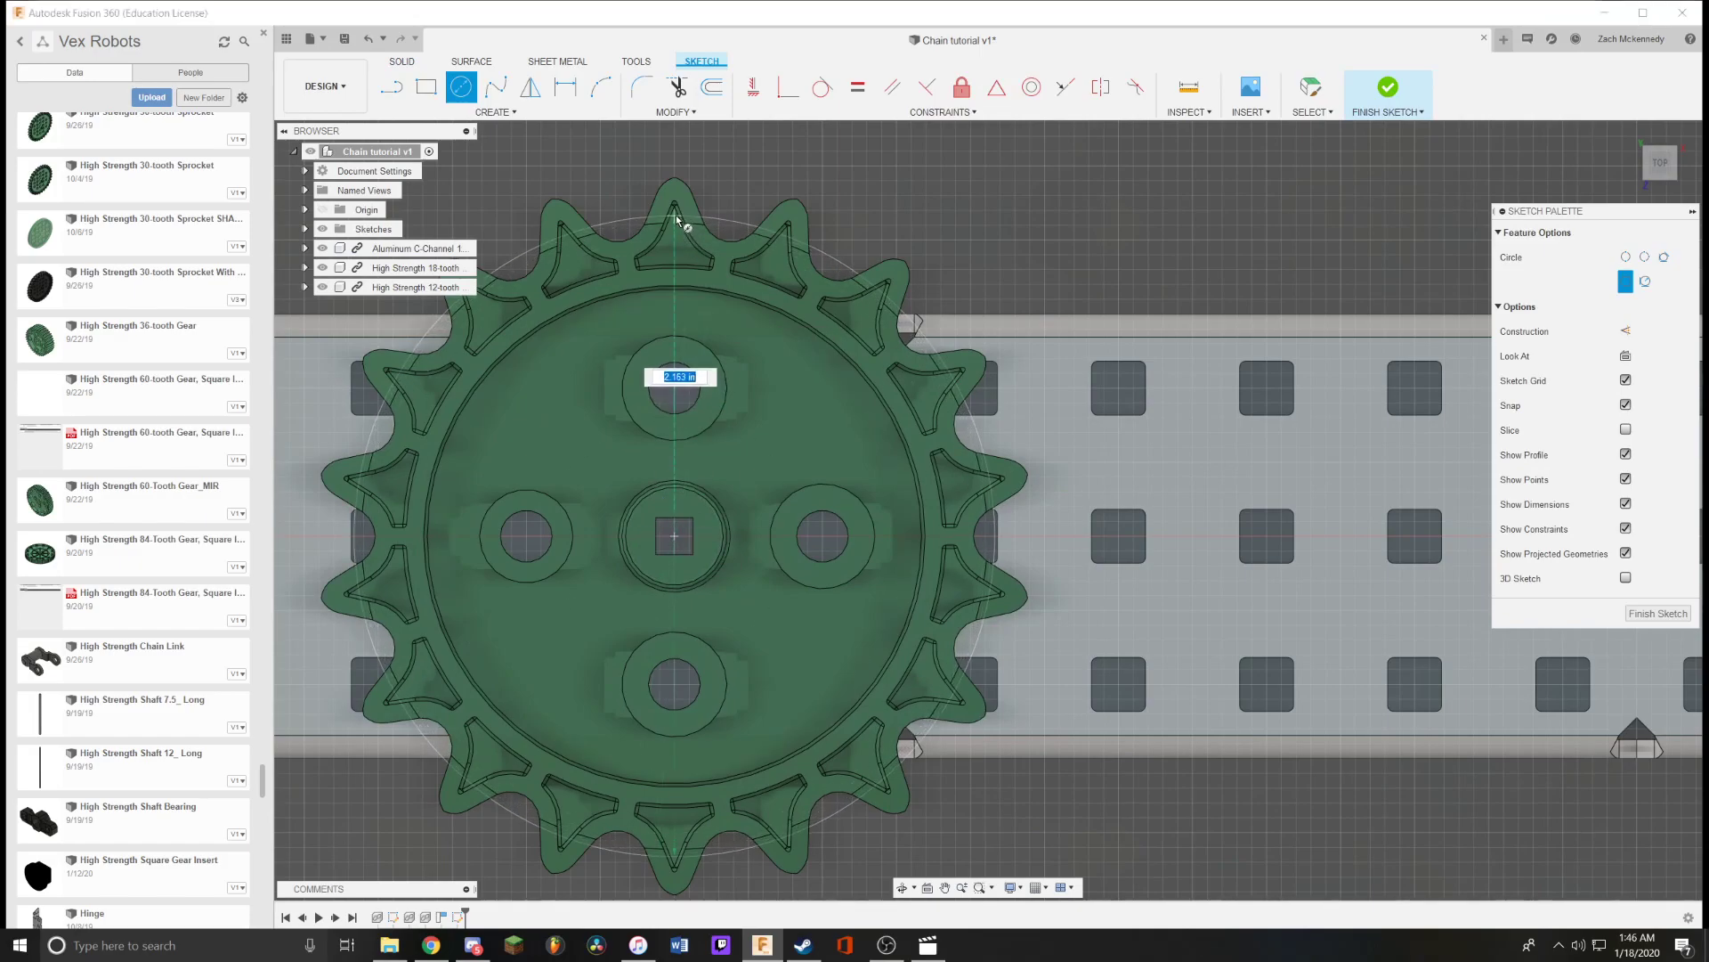
pyautogui.click(676, 265)
pyautogui.scroll(-5, 777, 462)
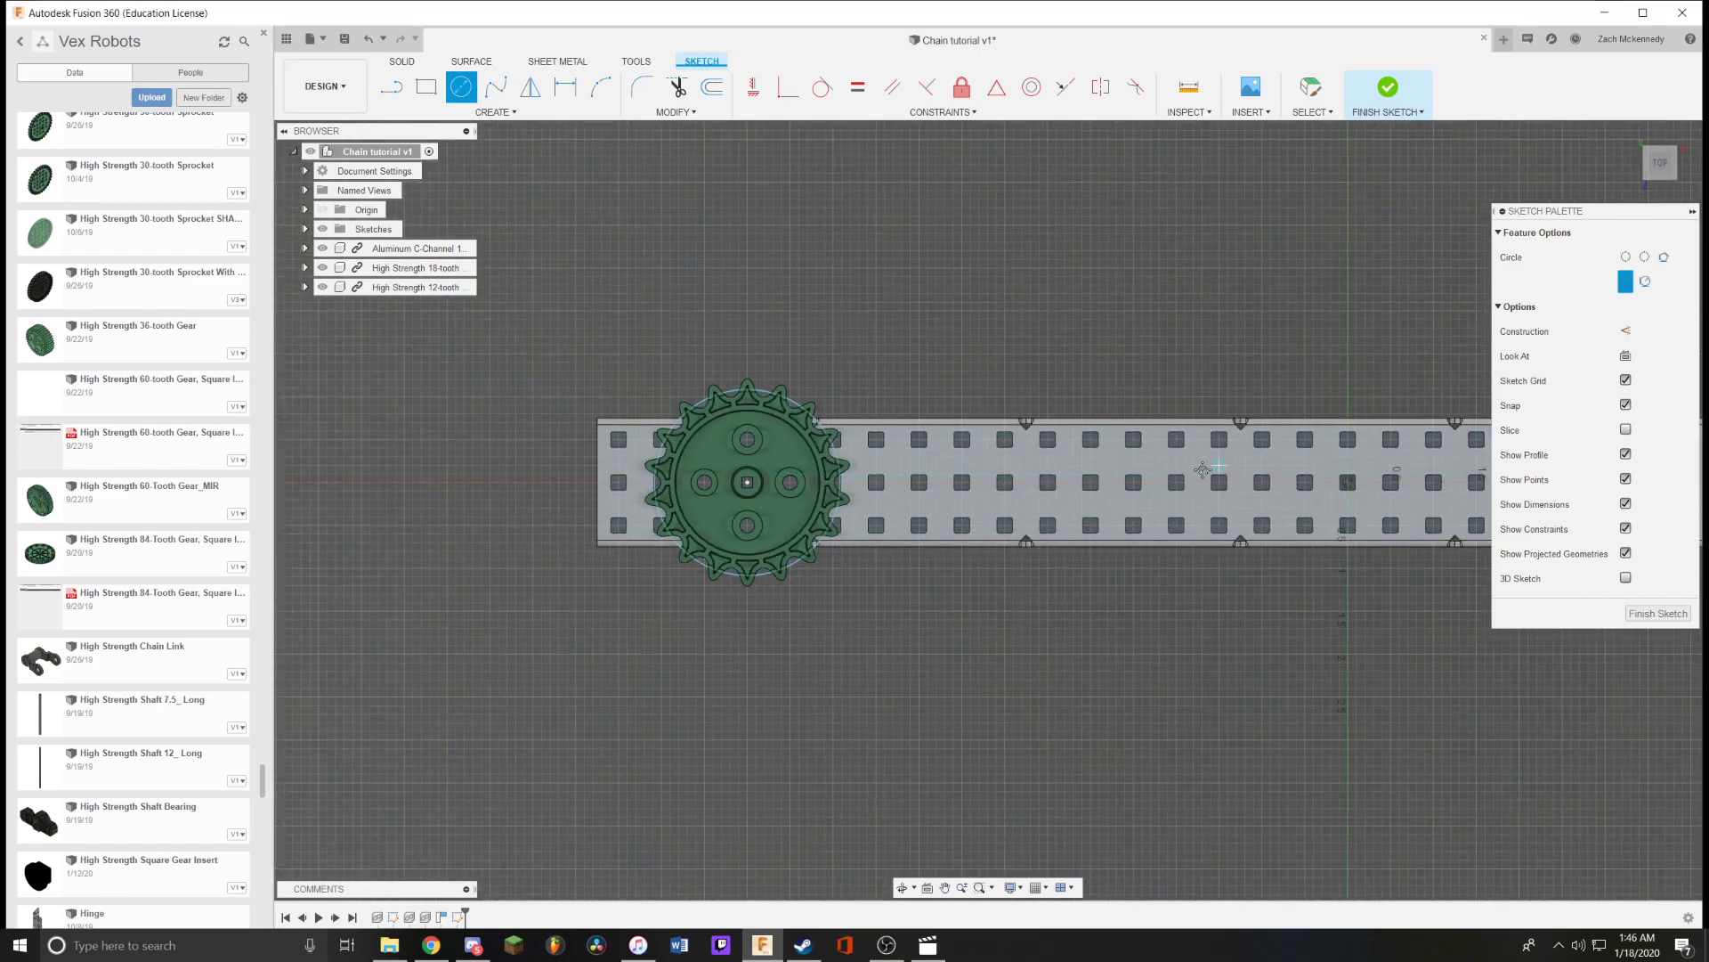
# Draw a second circle centred on the 12-tooth sprocket at its tooth roots.
pyautogui.moveTo(1469, 480); pyautogui.dragTo(570, 481, button='middle')
pyautogui.scroll(3, 979, 517)
pyautogui.scroll(2, 979, 516)
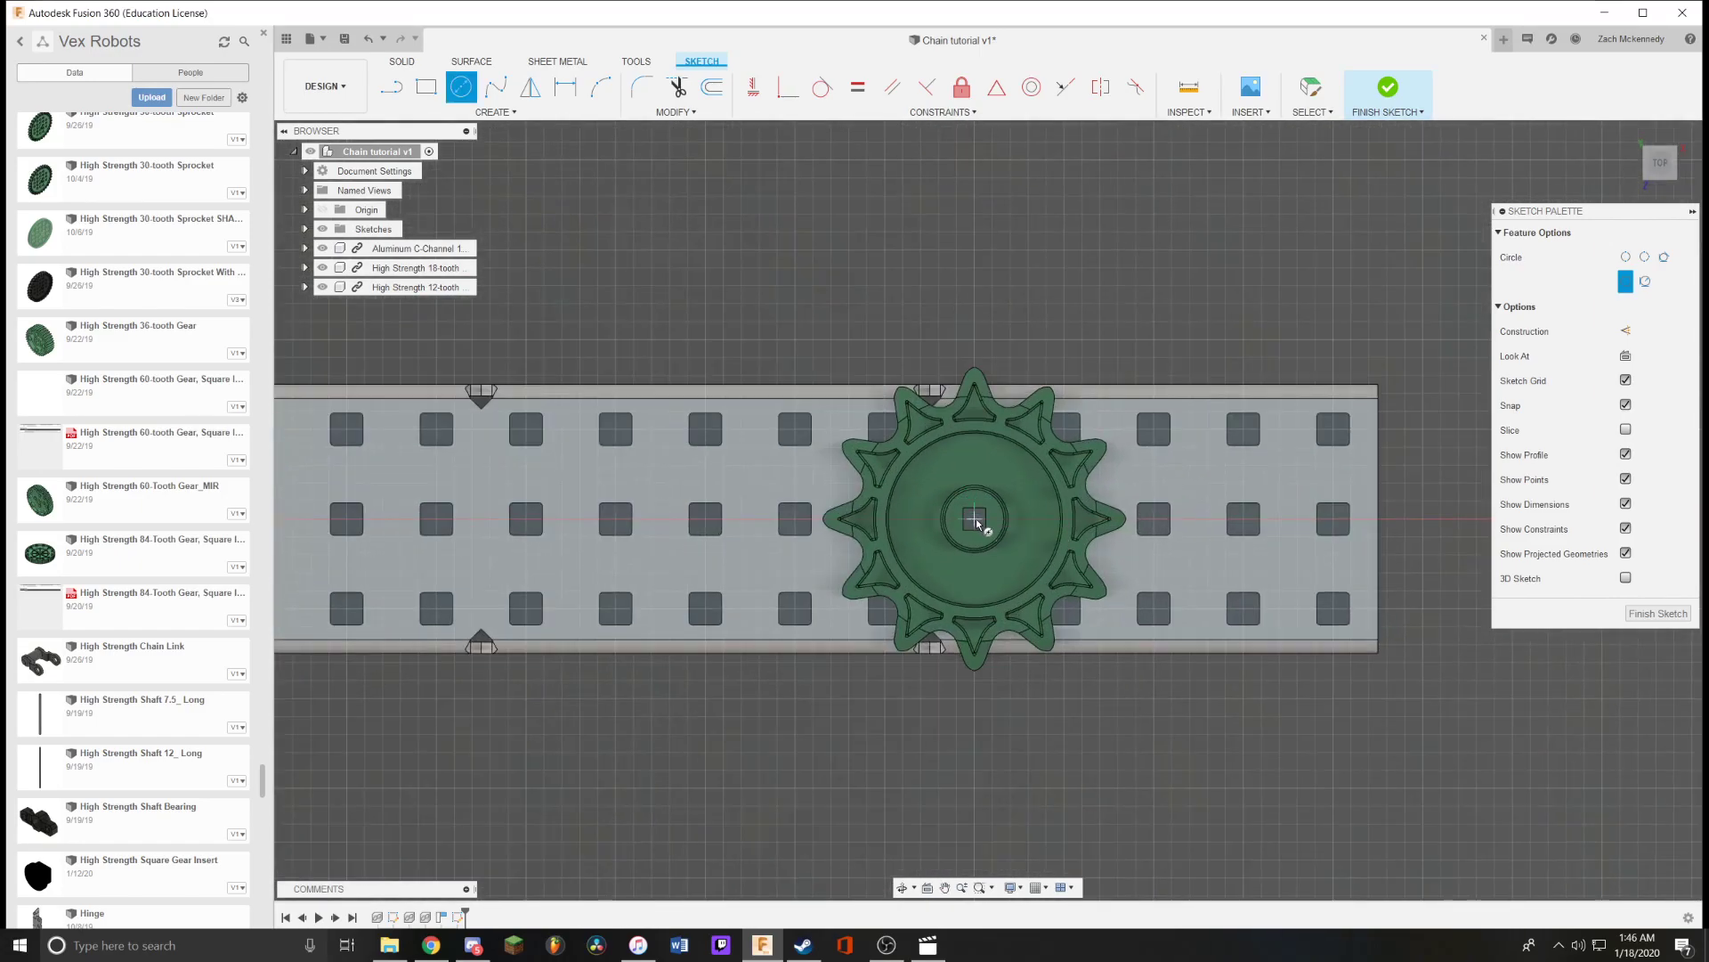
pyautogui.click(975, 519)
pyautogui.scroll(-3, 1013, 491)
pyautogui.press('Escape')
pyautogui.moveTo(873, 371); pyautogui.dragTo(1242, 343, button='middle')
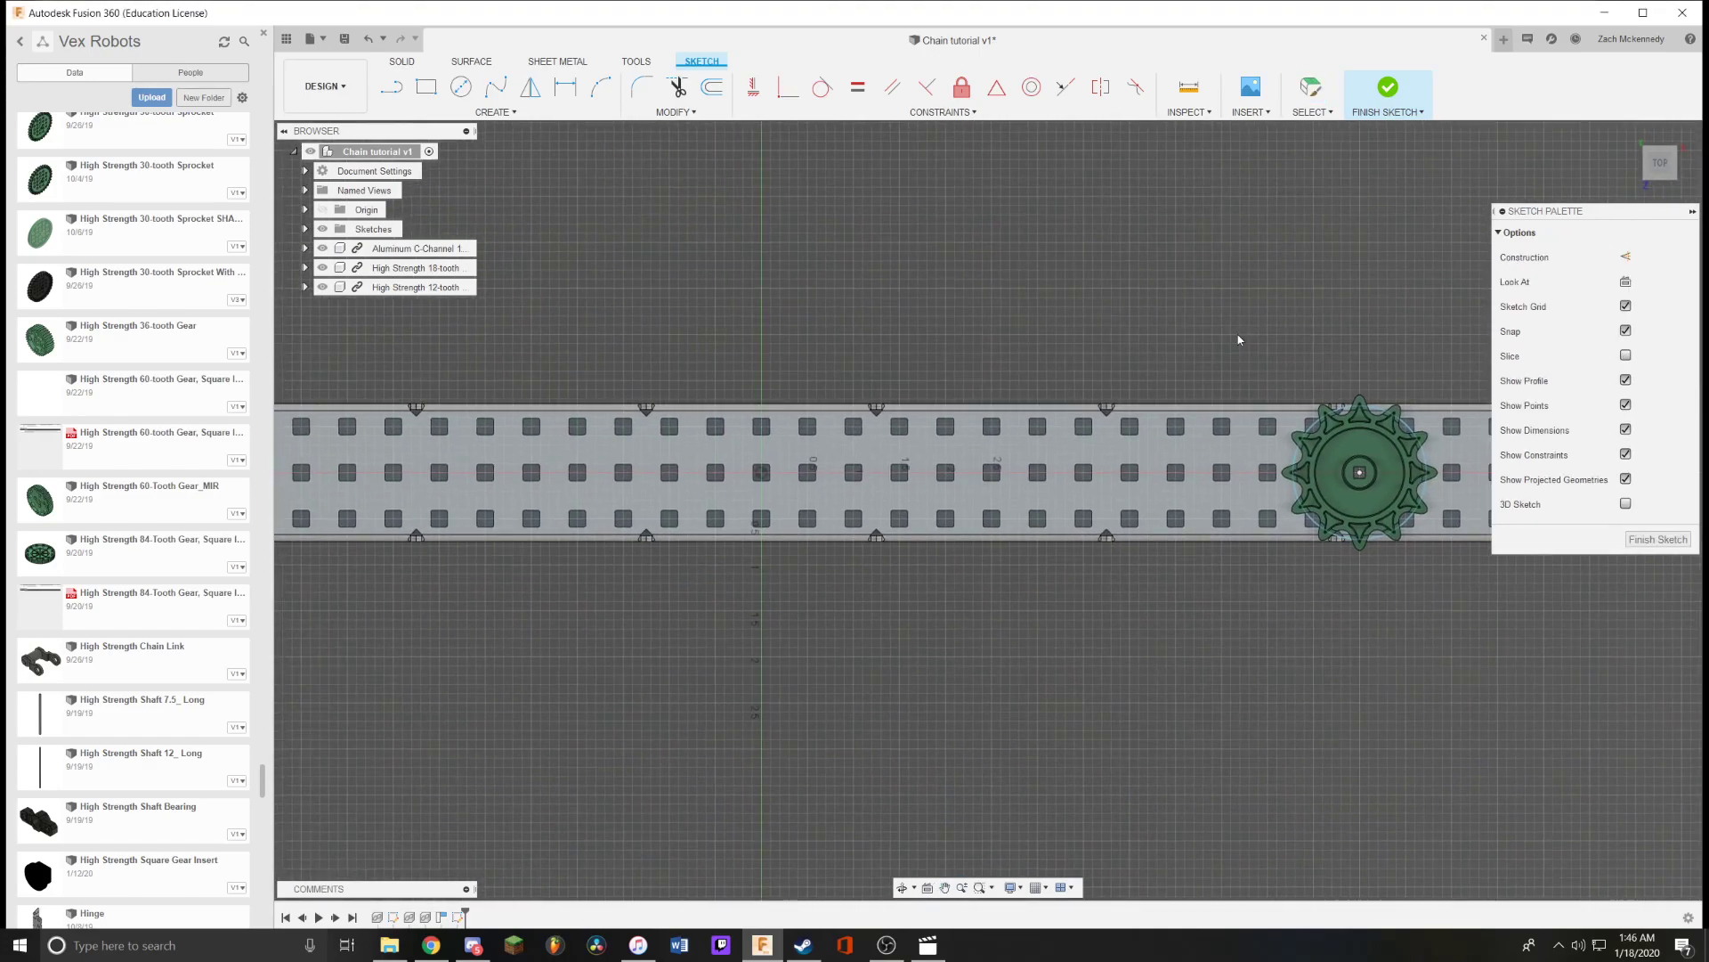
pyautogui.scroll(2, 1106, 401)
pyautogui.scroll(-2, 1108, 401)
pyautogui.scroll(-2, 1109, 400)
pyautogui.scroll(2, 1015, 275)
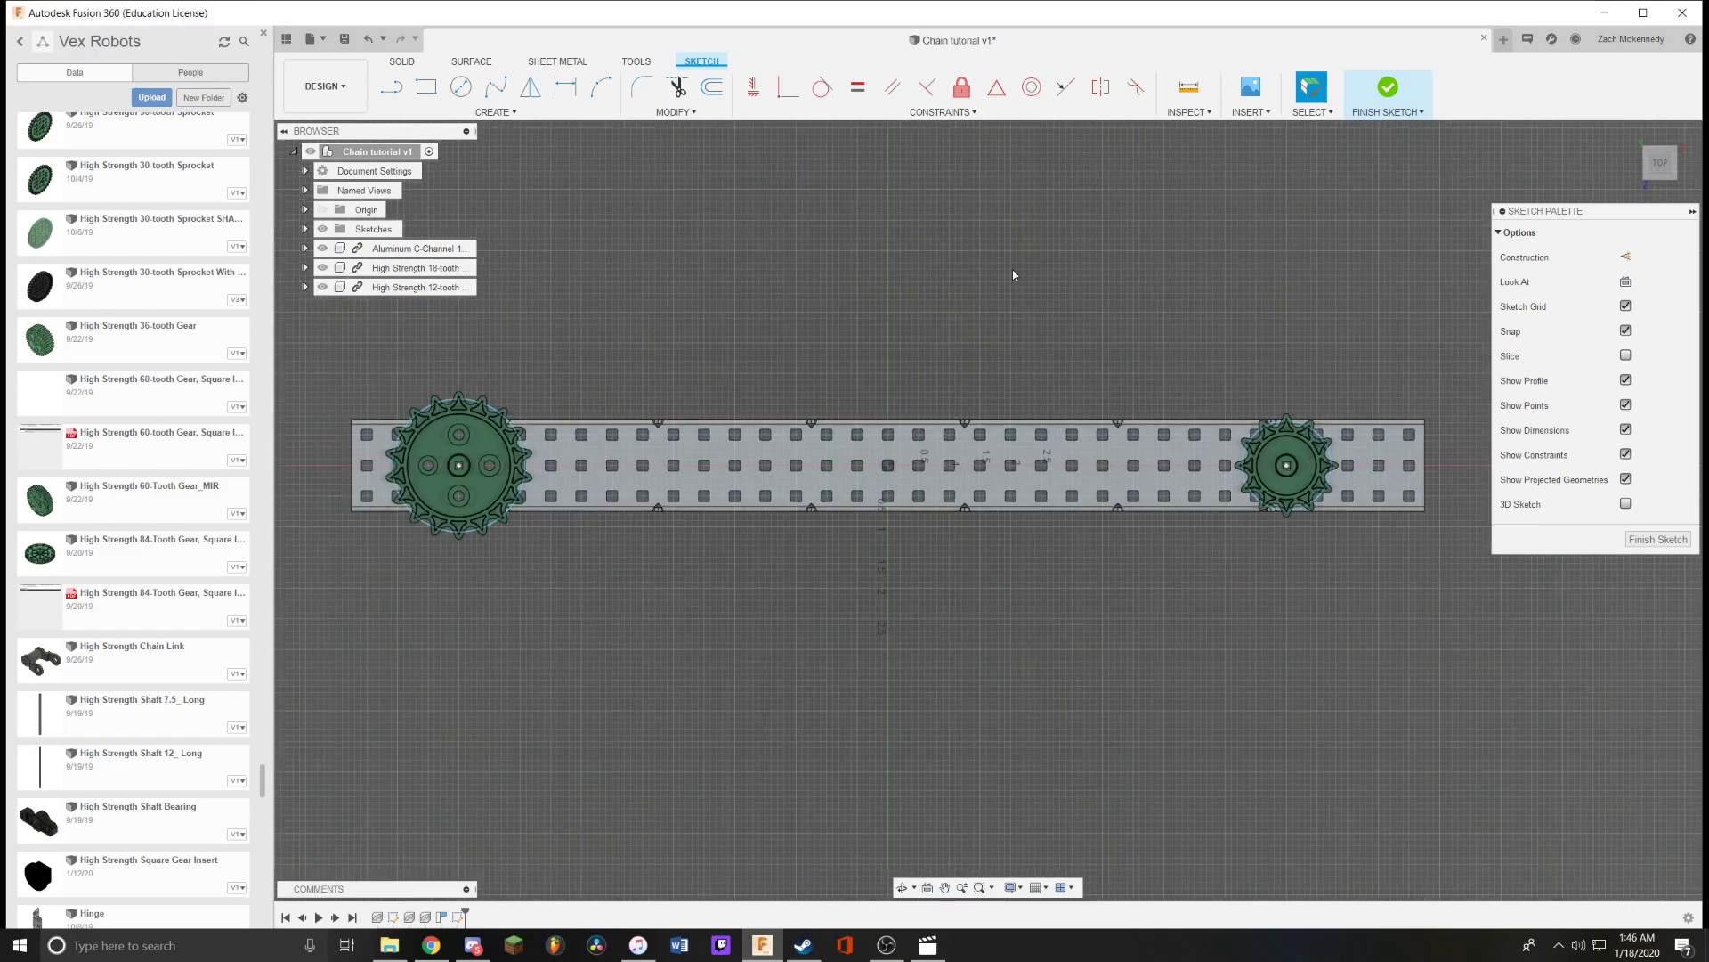
# Draw an upper line and a lower line joining the tops and bottoms of both sprocket circles.
pyautogui.click(962, 86)
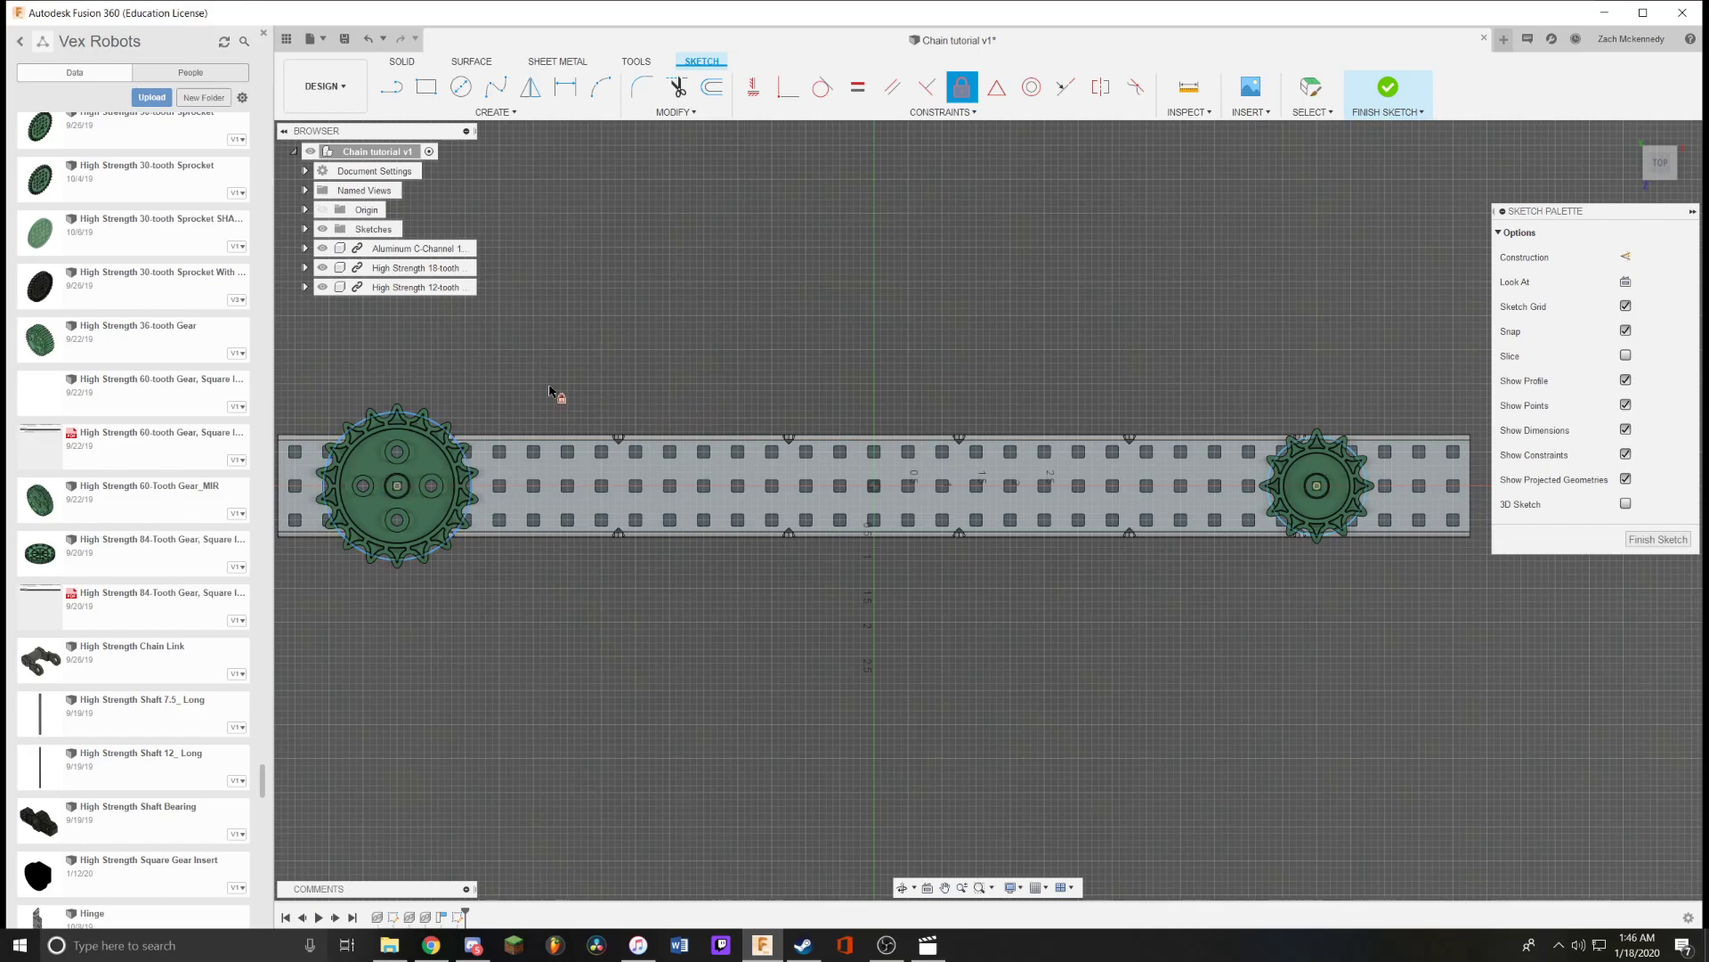
pyautogui.press('l')
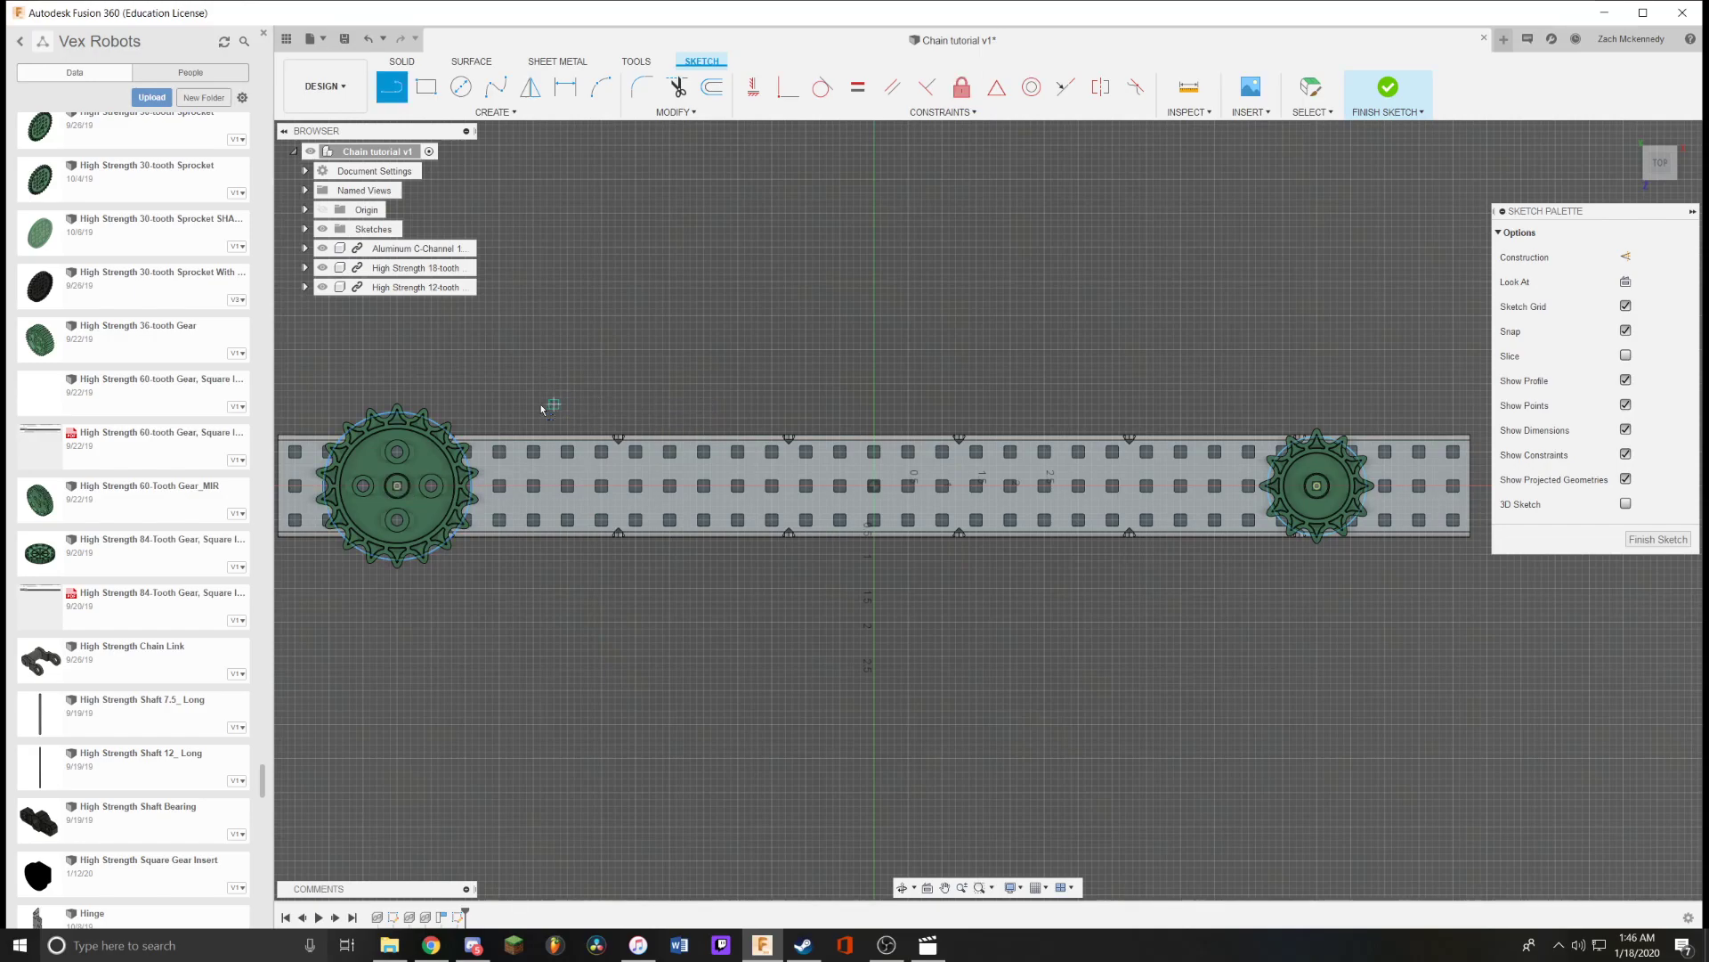
pyautogui.click(427, 423)
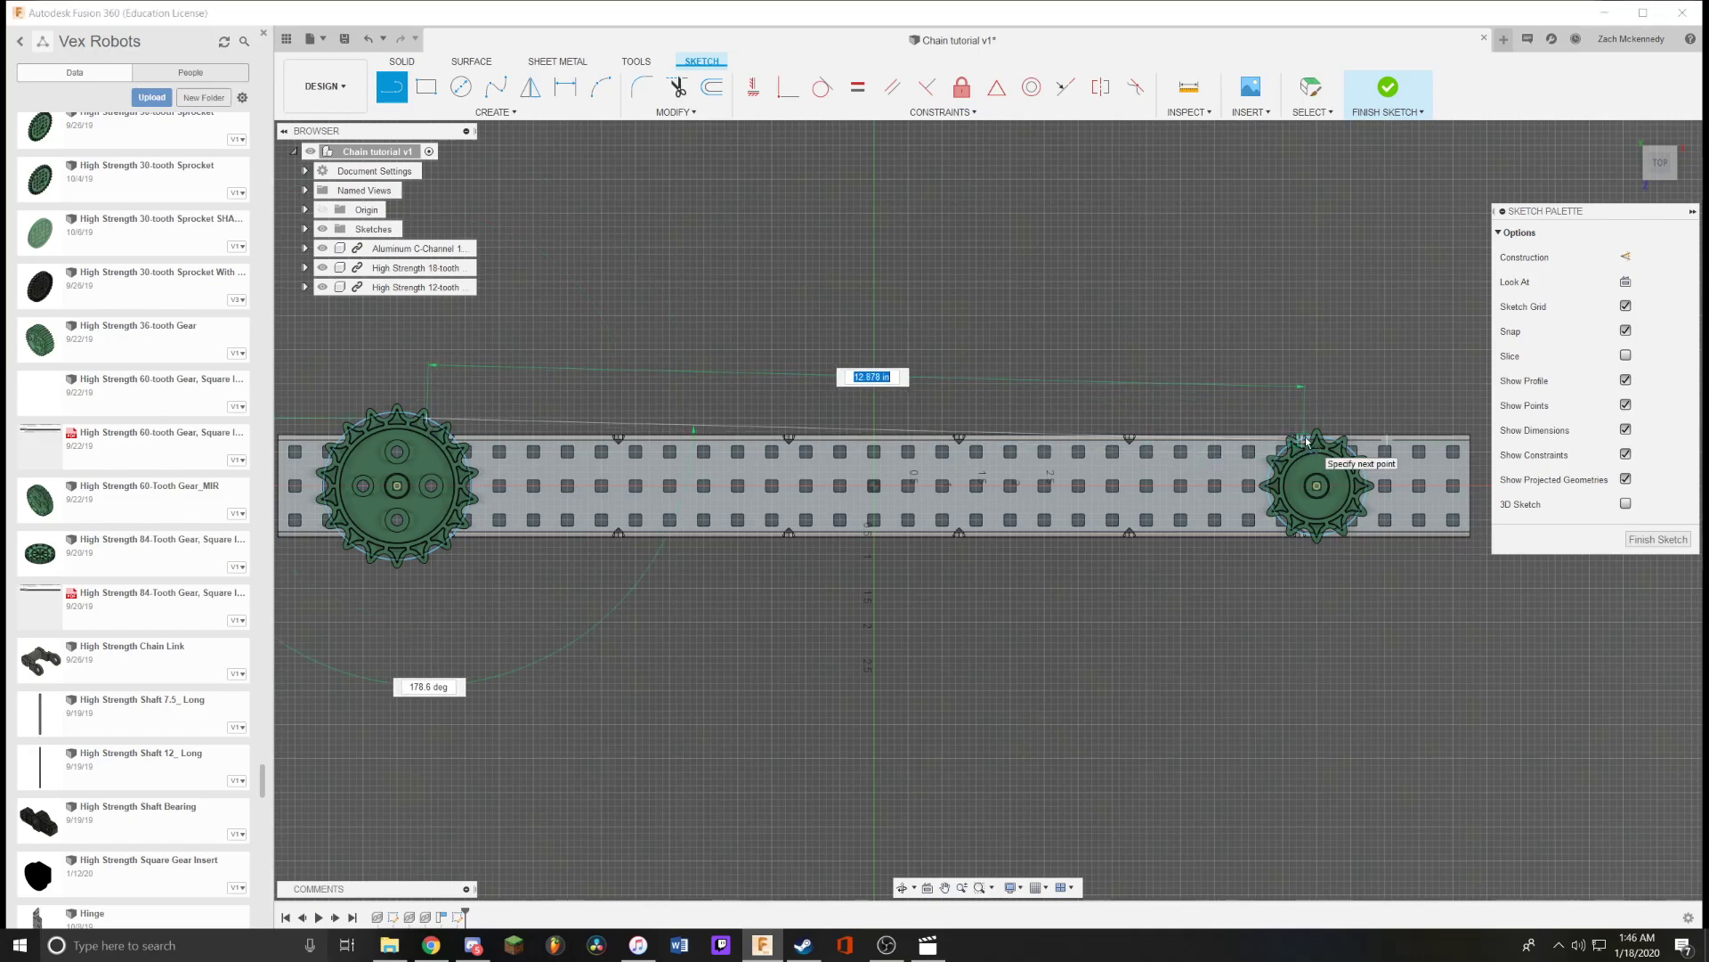
pyautogui.scroll(6, 1305, 438)
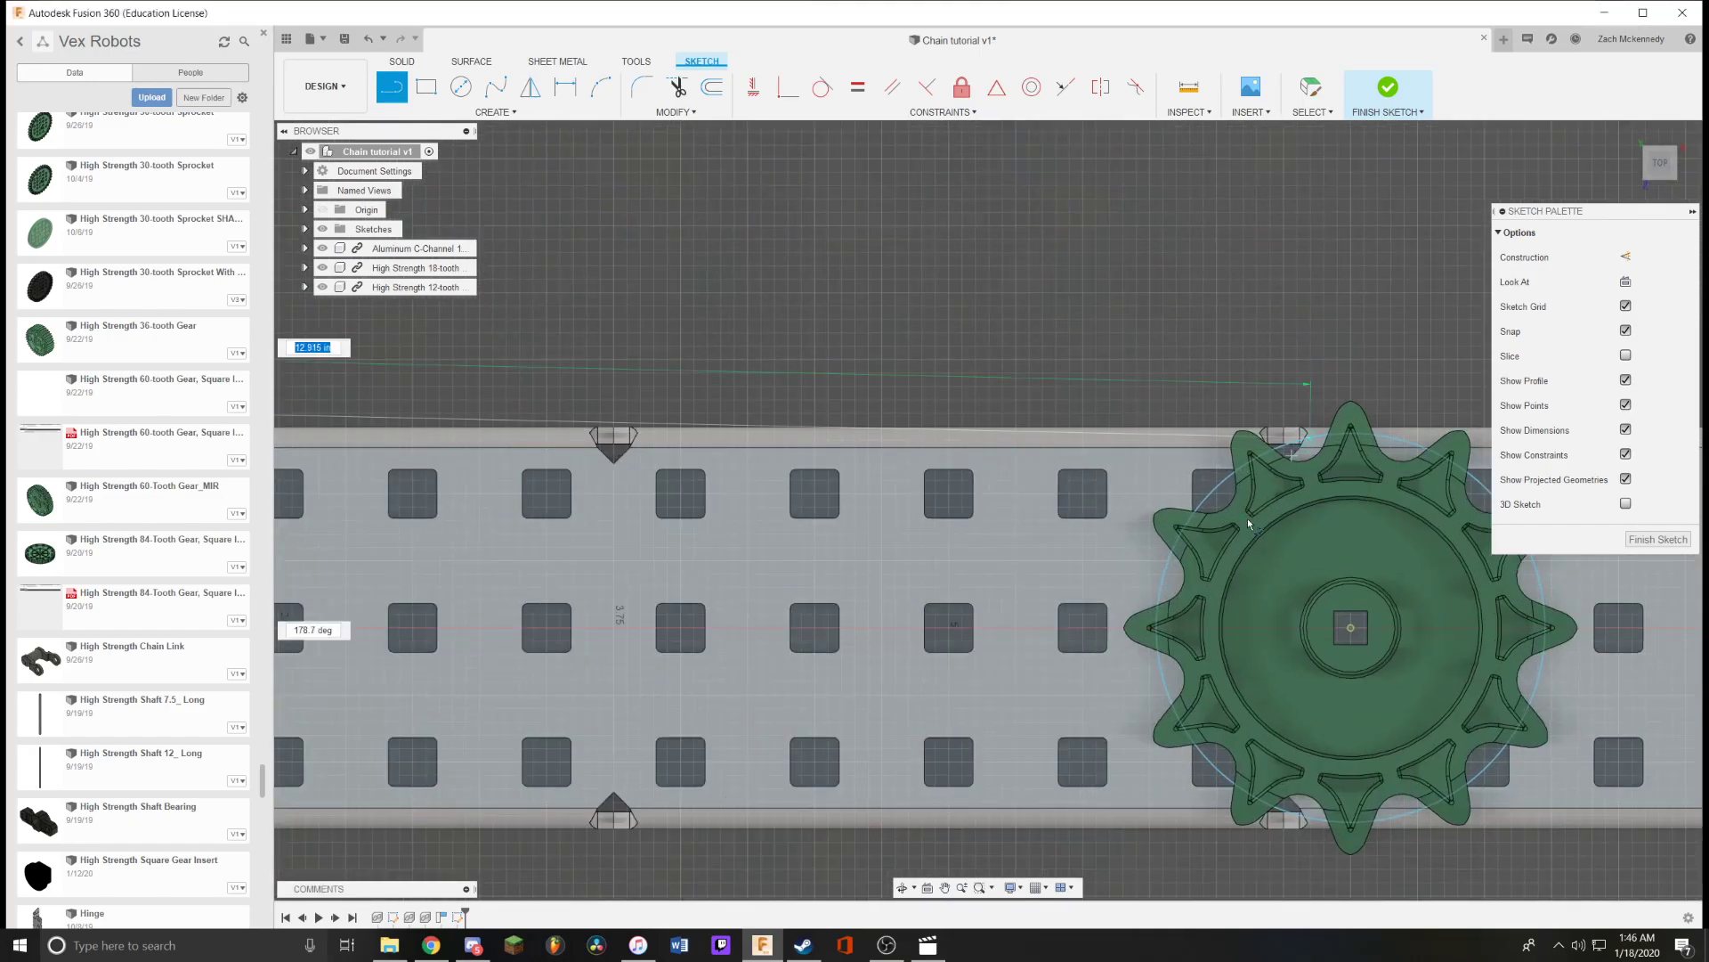
pyautogui.scroll(-6, 1247, 518)
pyautogui.scroll(3, 419, 615)
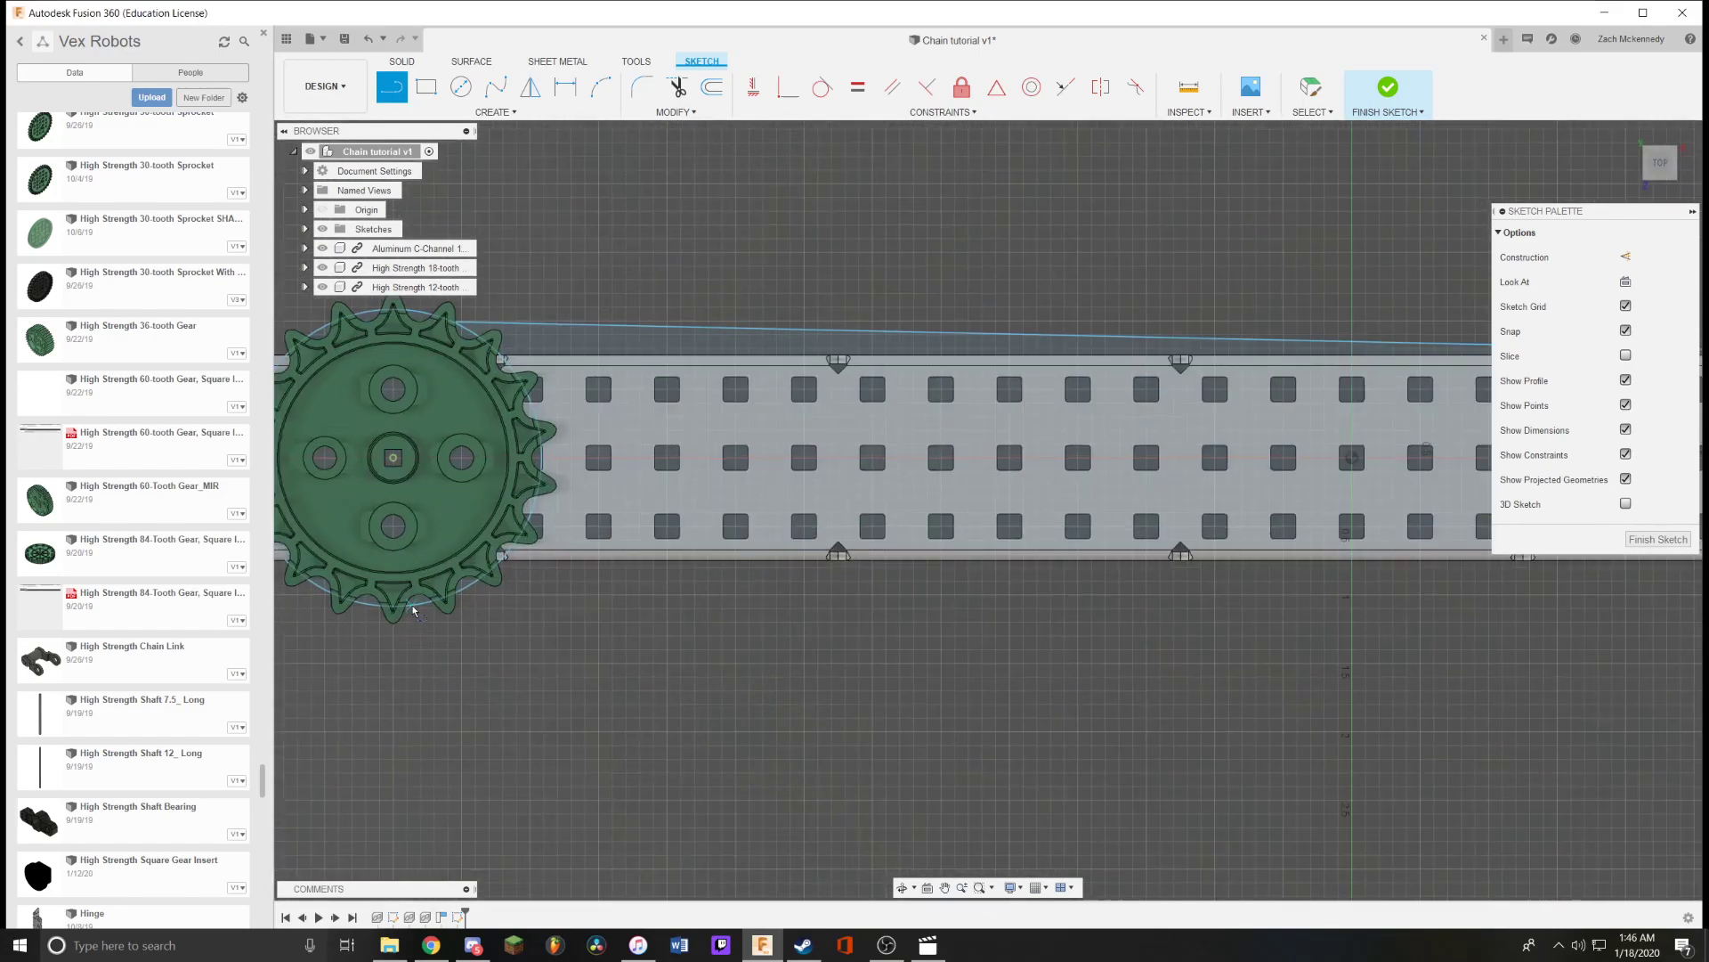
pyautogui.click(418, 610)
pyautogui.scroll(-3, 570, 632)
pyautogui.scroll(4, 1051, 614)
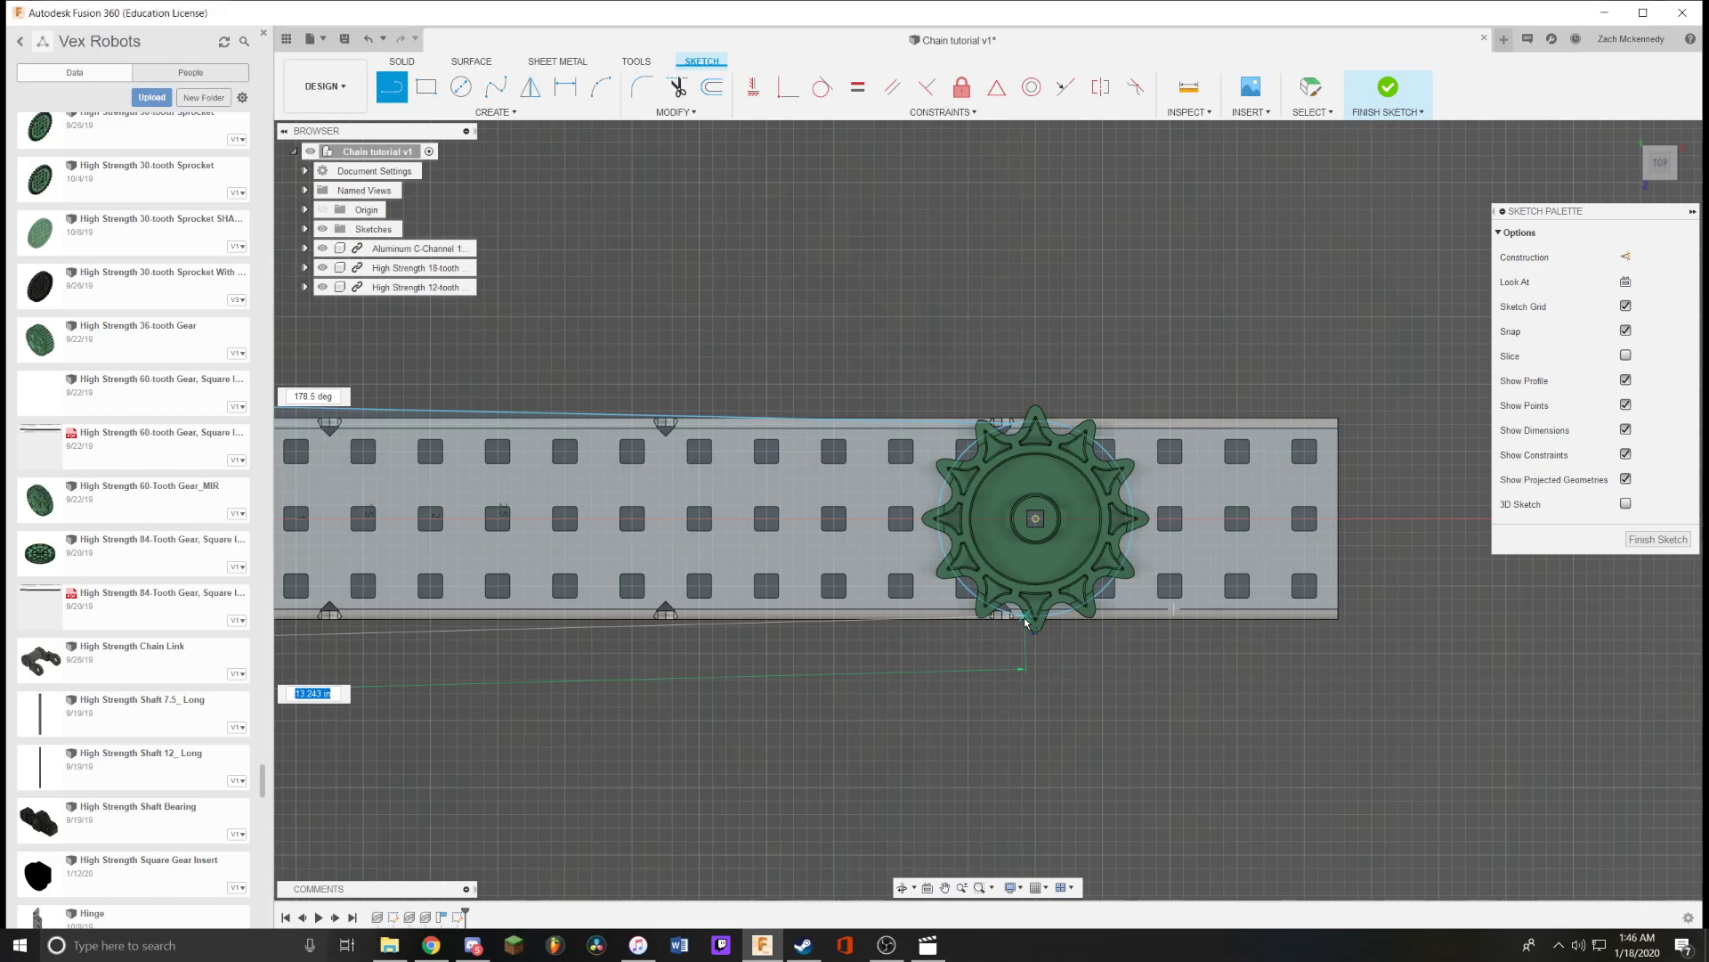
pyautogui.click(1025, 614)
pyautogui.scroll(-5, 1024, 676)
pyautogui.moveTo(713, 569); pyautogui.dragTo(1029, 553, button='middle')
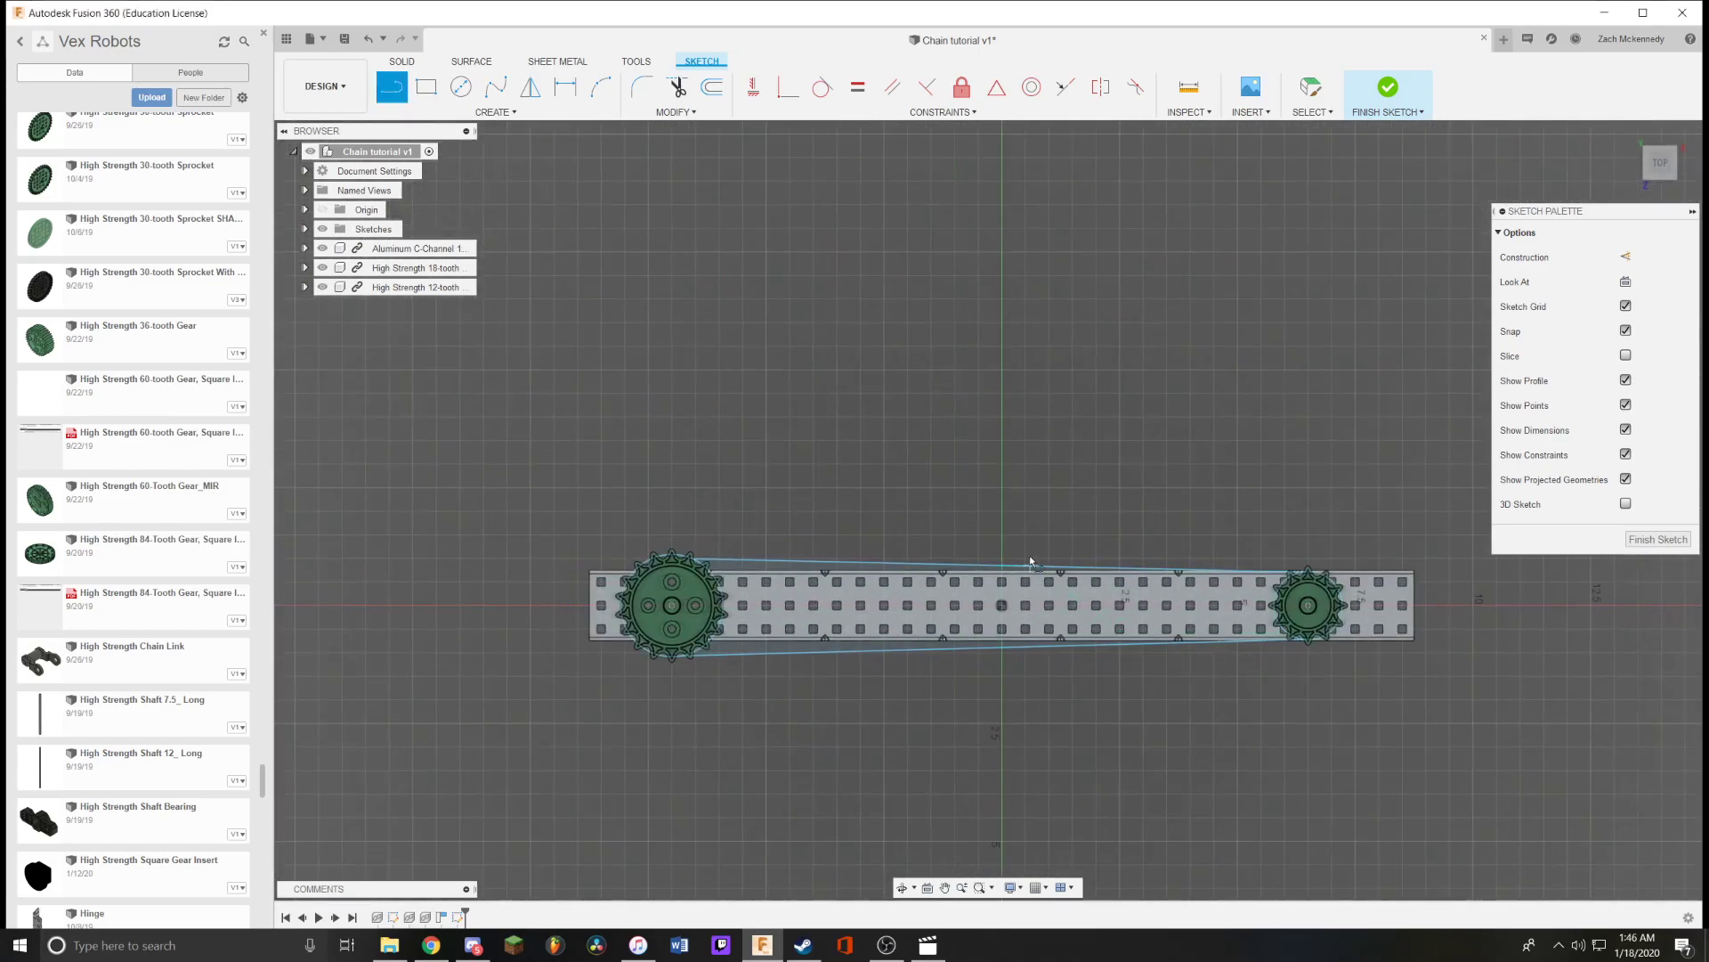
# Make the upper line tangent to both the large and small sprocket circles.
pyautogui.press('Escape')
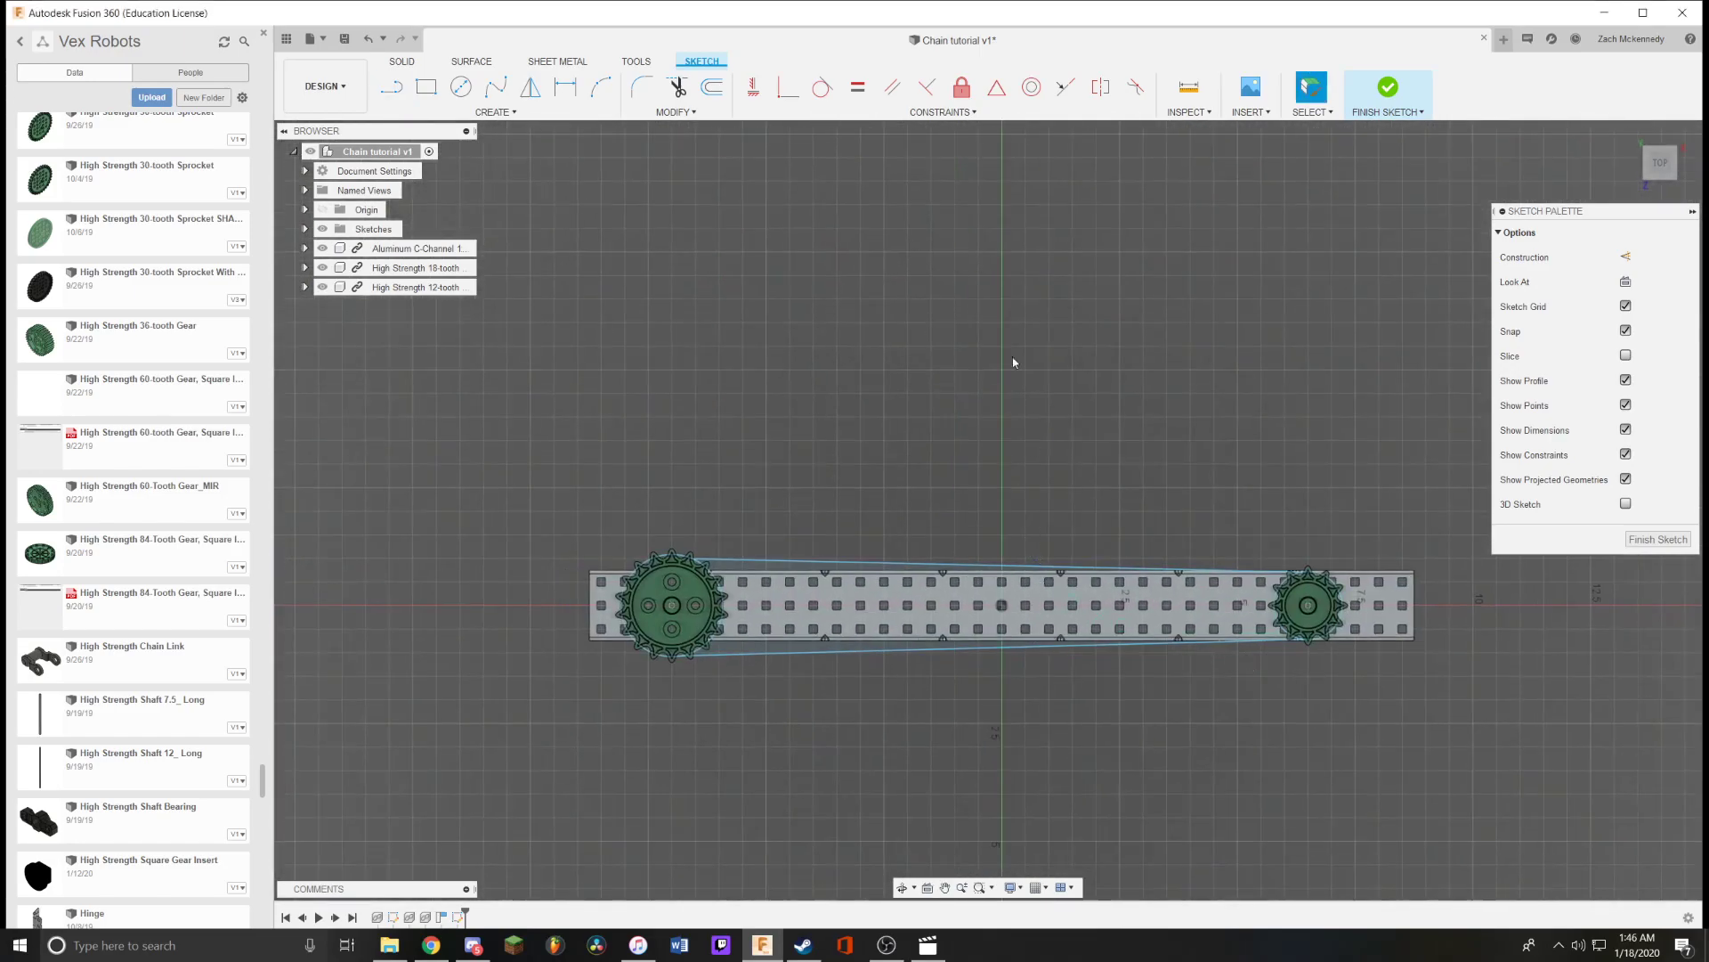
pyautogui.click(822, 86)
pyautogui.scroll(3, 643, 534)
pyautogui.click(735, 583)
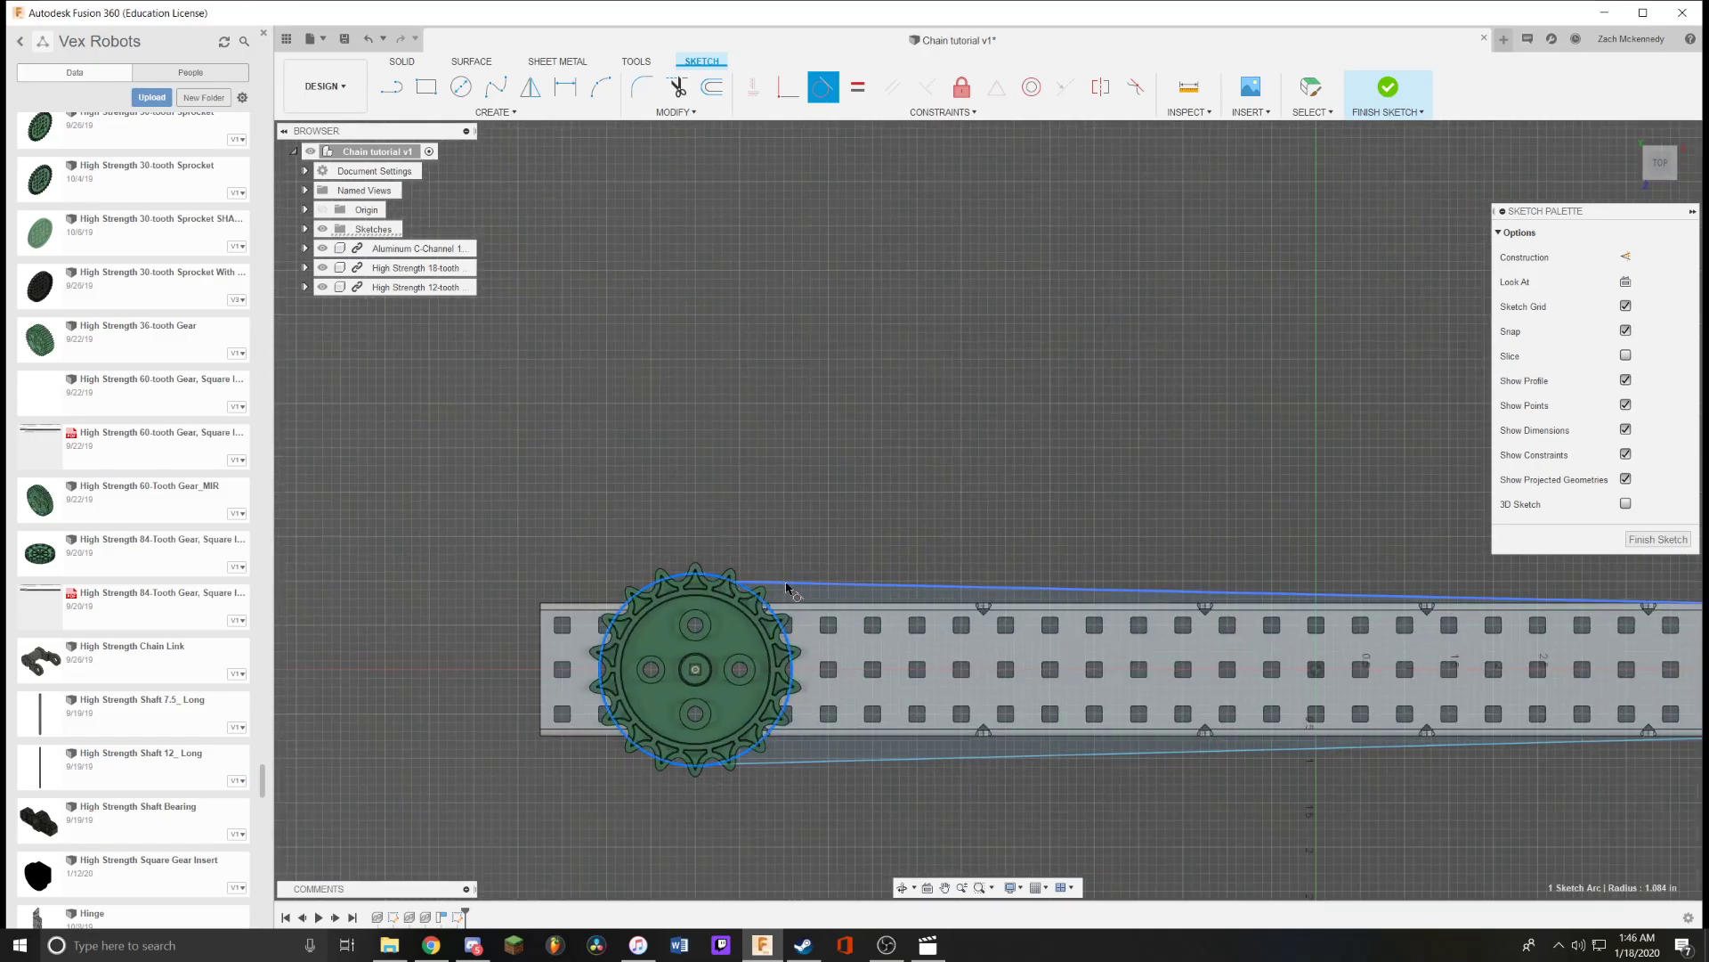
pyautogui.click(1060, 565)
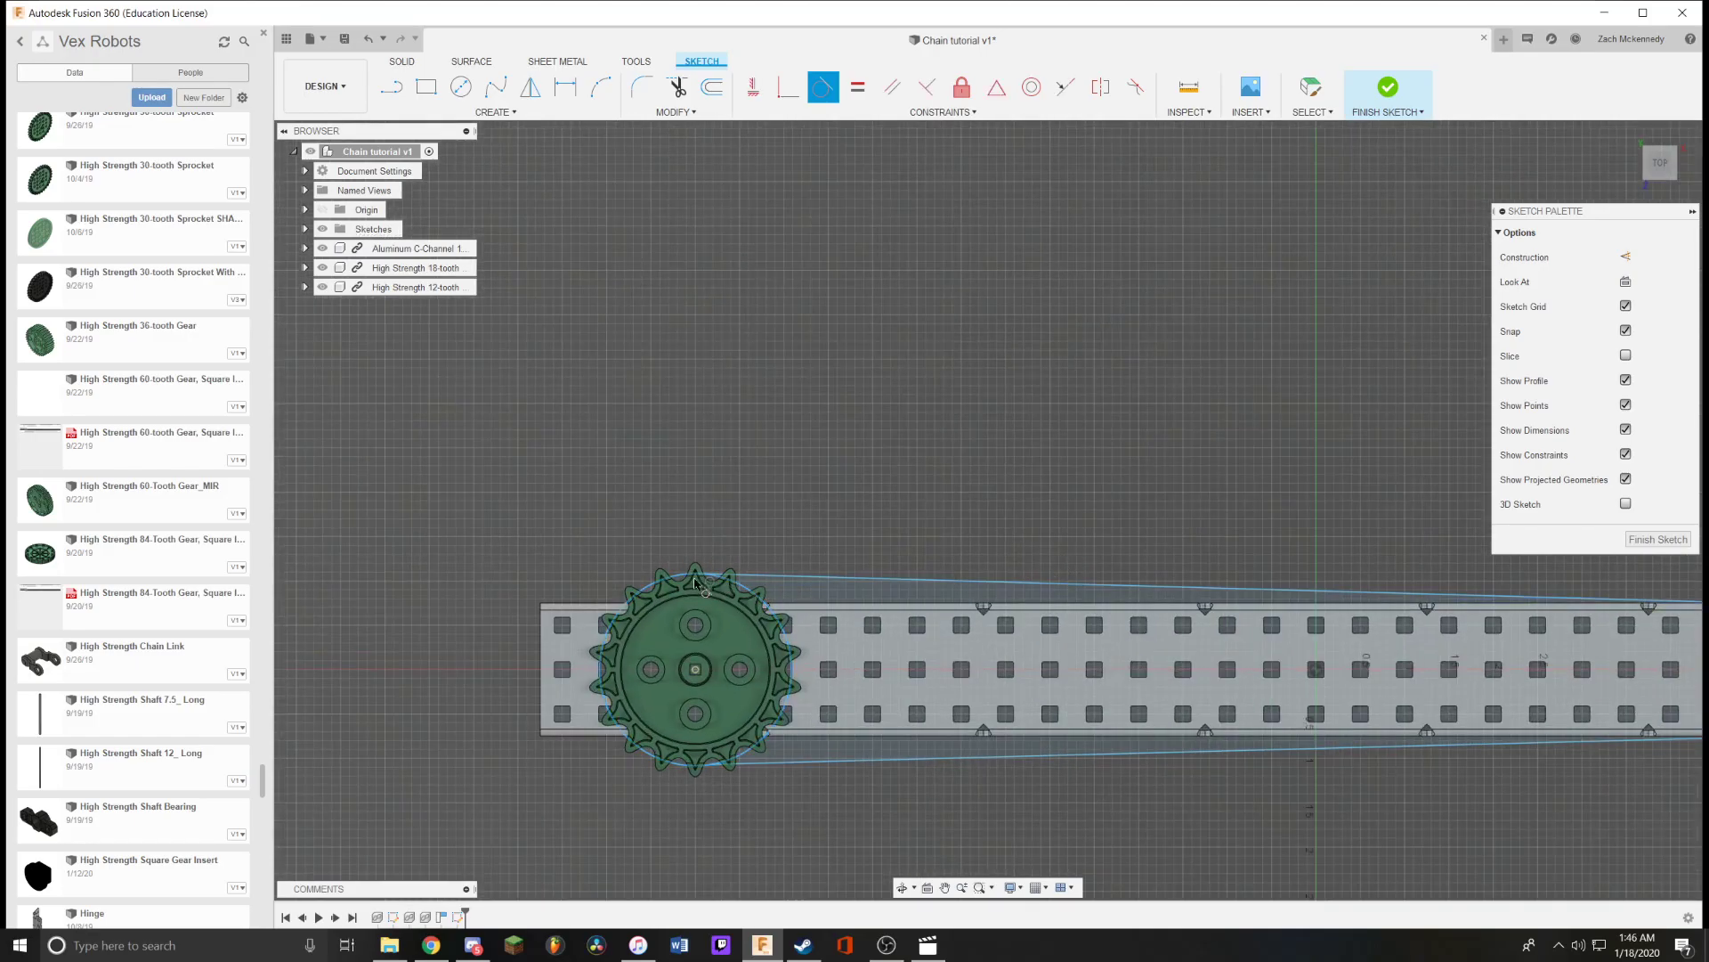
pyautogui.scroll(-4, 694, 583)
pyautogui.scroll(4, 1197, 546)
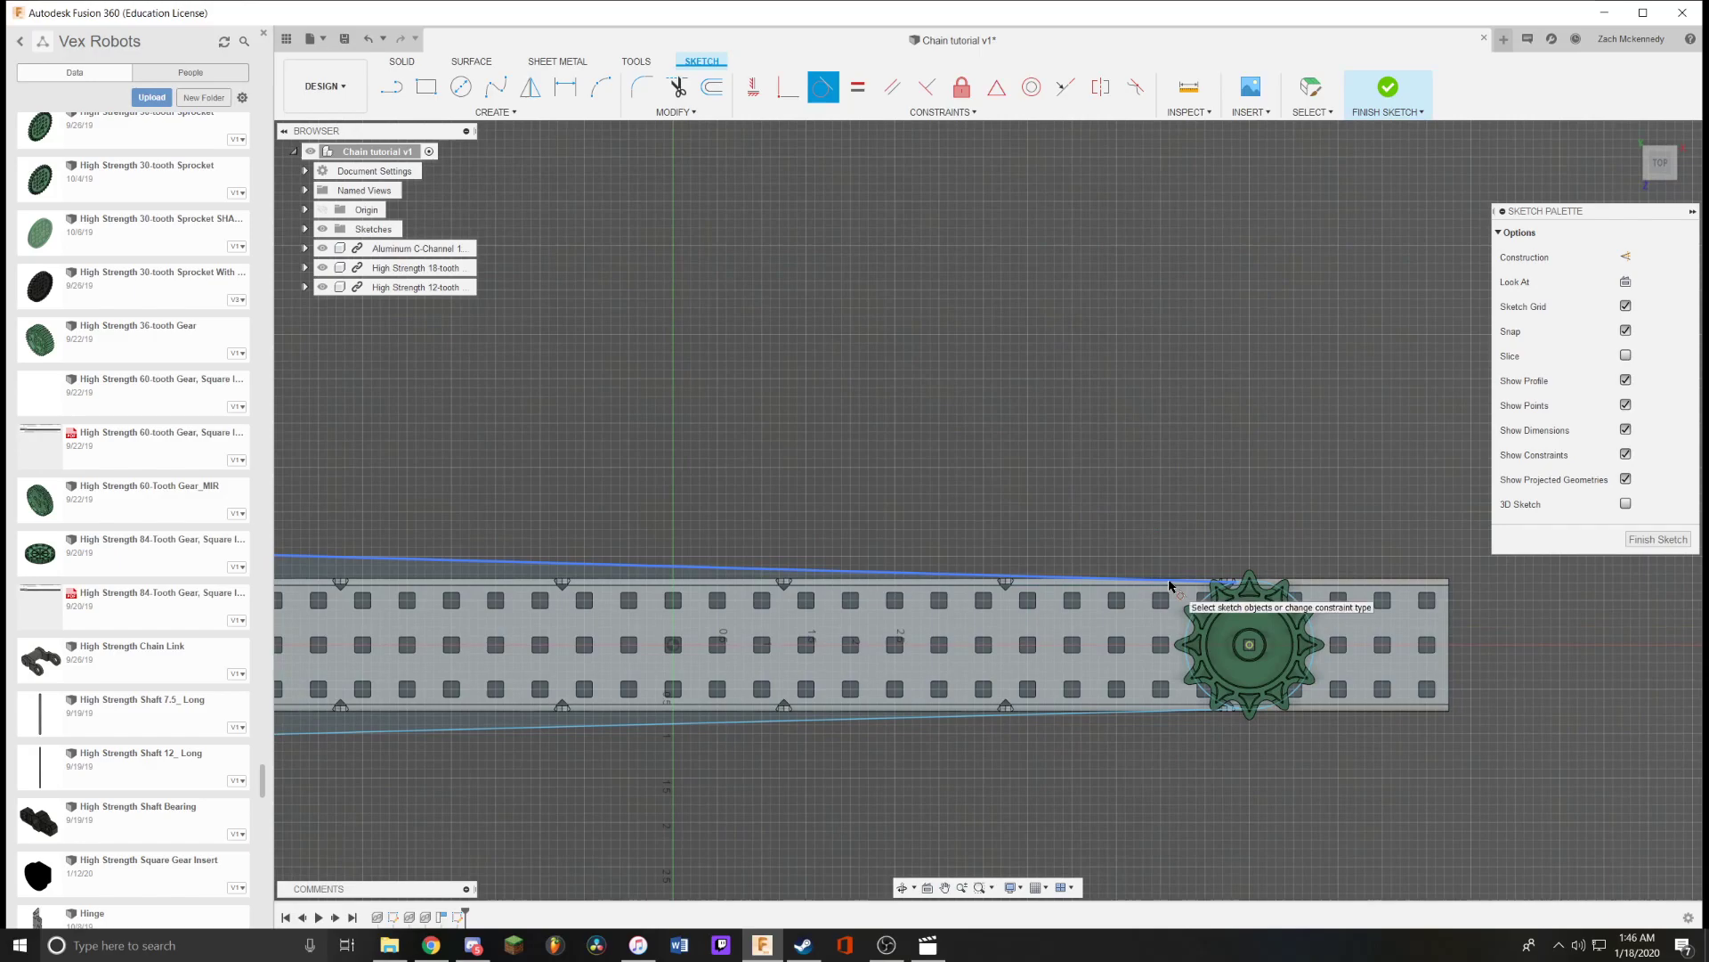
pyautogui.click(1168, 585)
pyautogui.click(1282, 710)
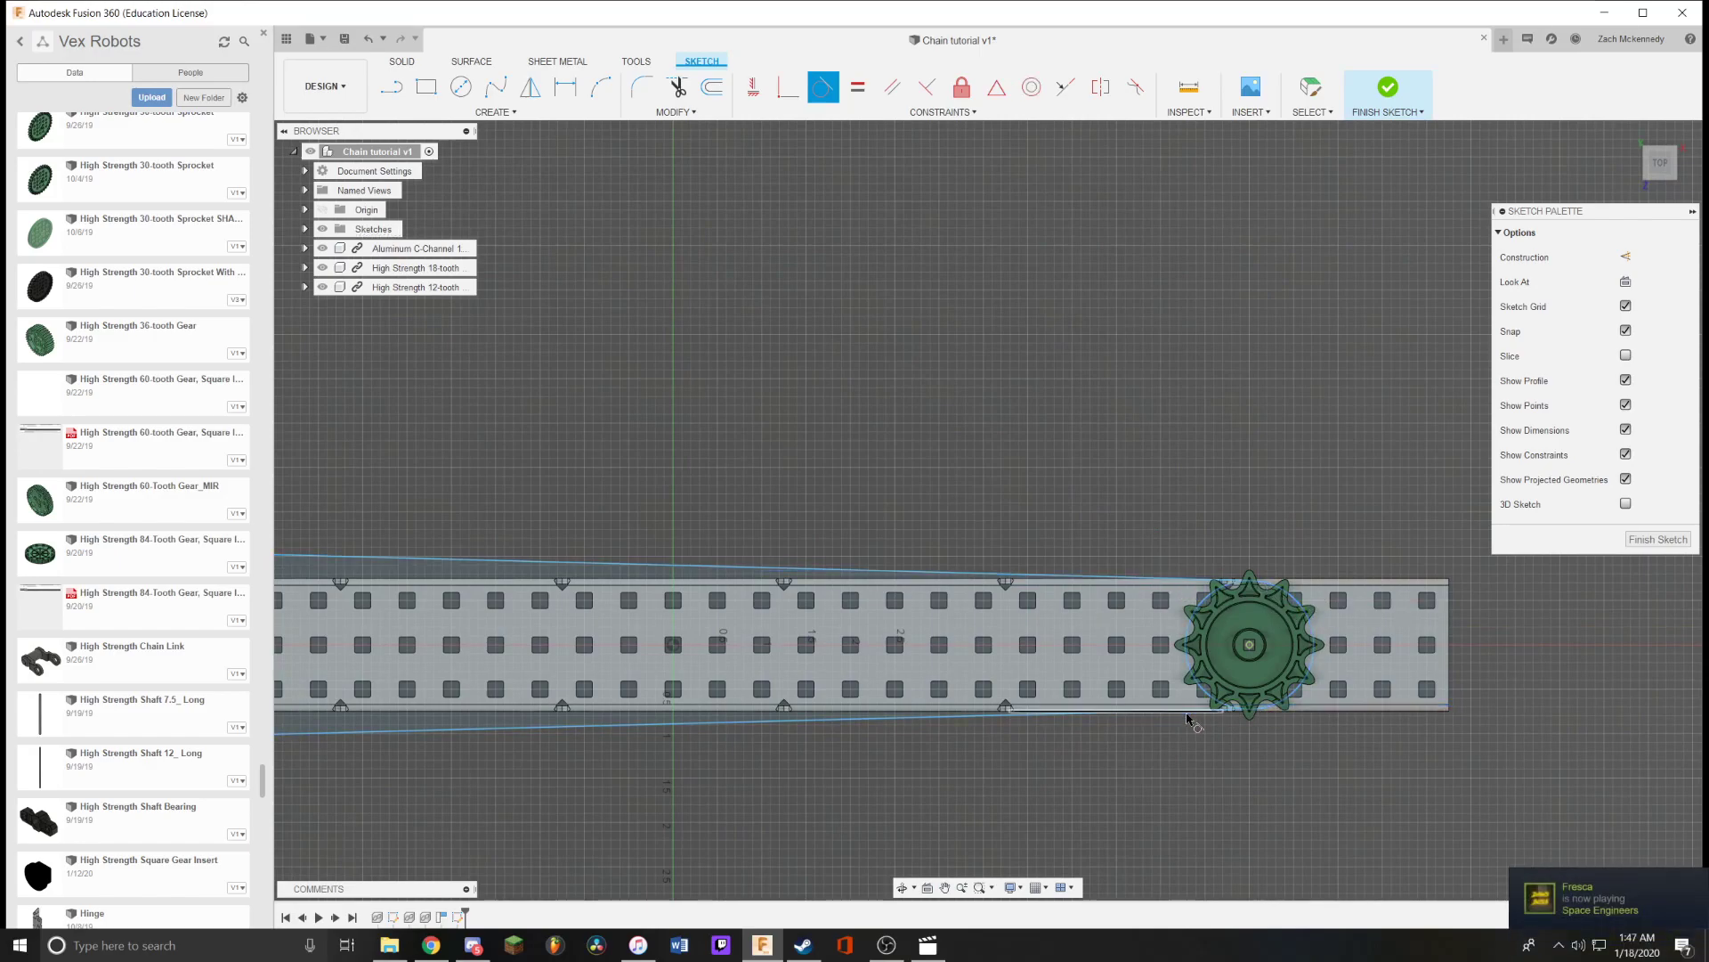
# Make the lower line tangent to the sprocket circles, including the large 18-tooth circle.
pyautogui.click(1157, 712)
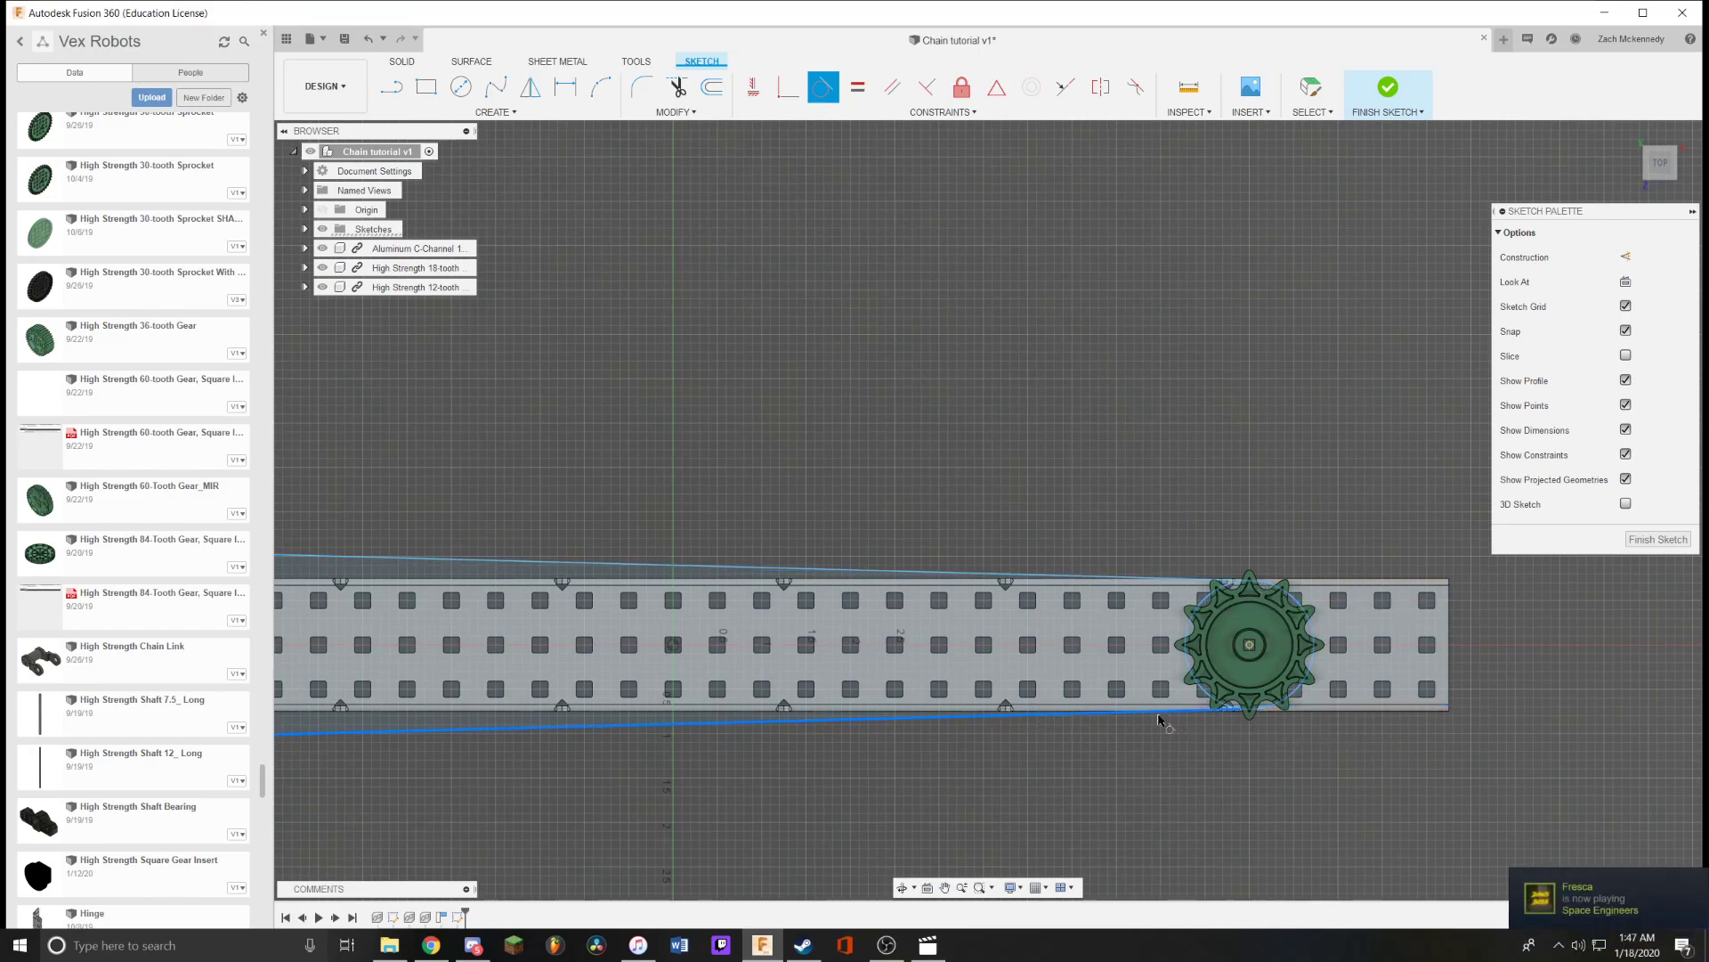
pyautogui.scroll(-5, 1173, 777)
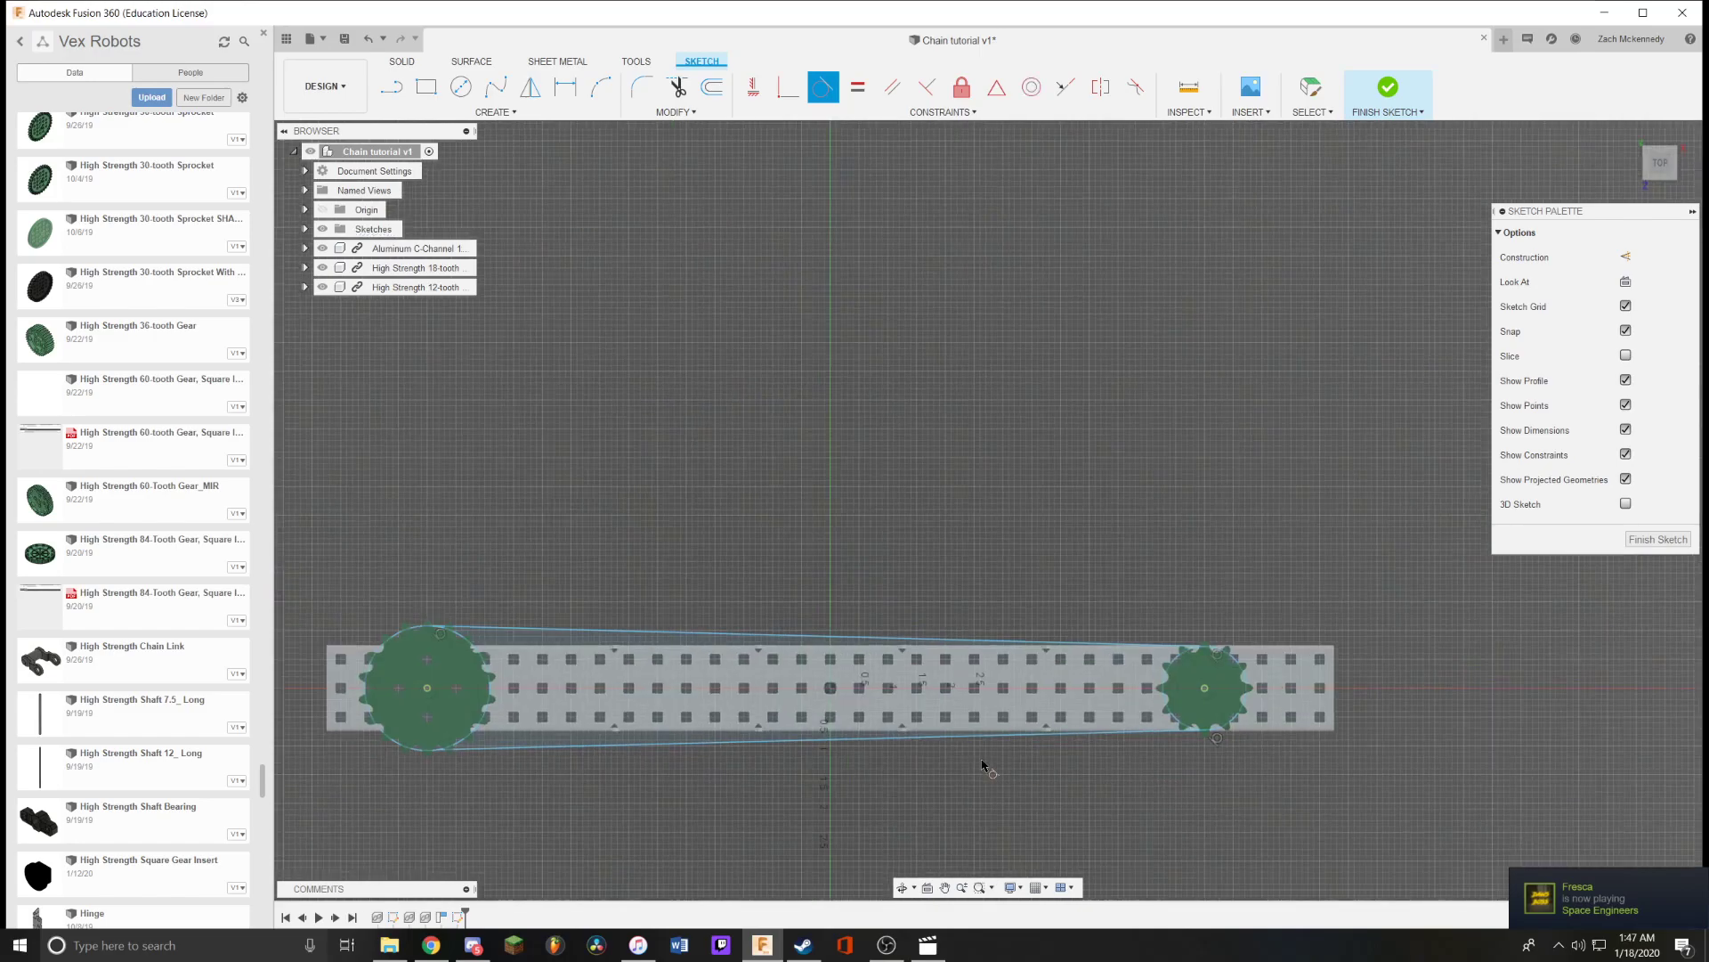
pyautogui.moveTo(526, 712); pyautogui.dragTo(1011, 706, button='middle')
pyautogui.scroll(6, 1011, 706)
pyautogui.click(877, 696)
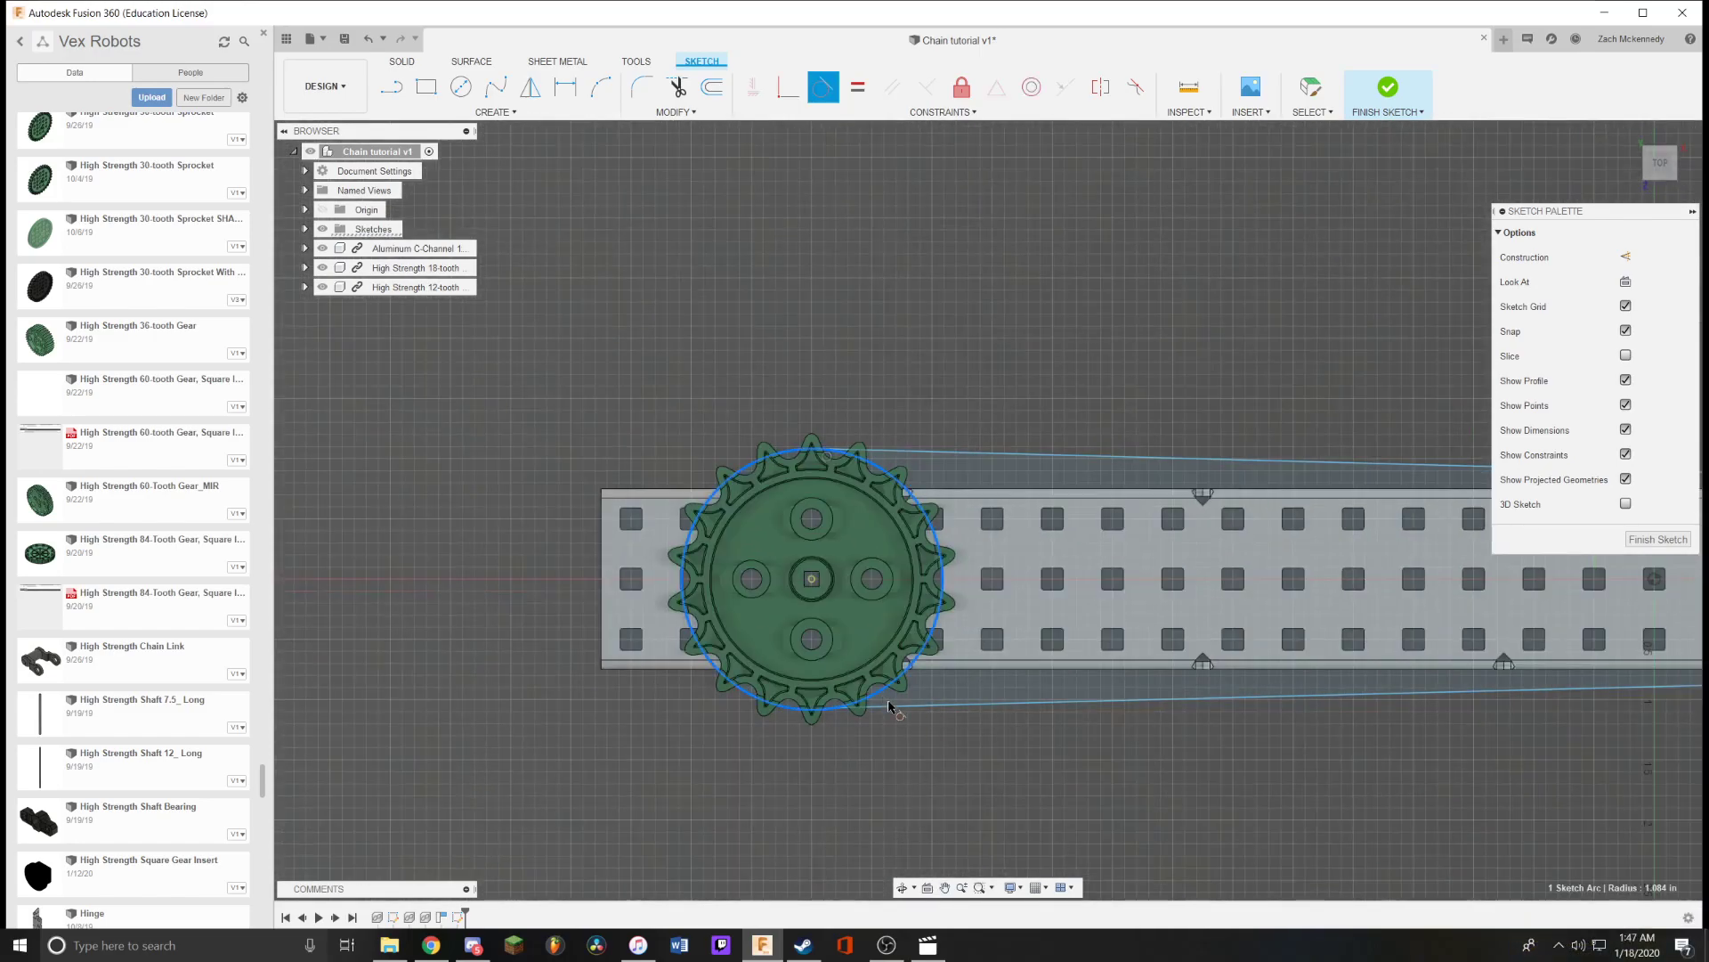
pyautogui.click(1133, 750)
pyautogui.scroll(-5, 1144, 761)
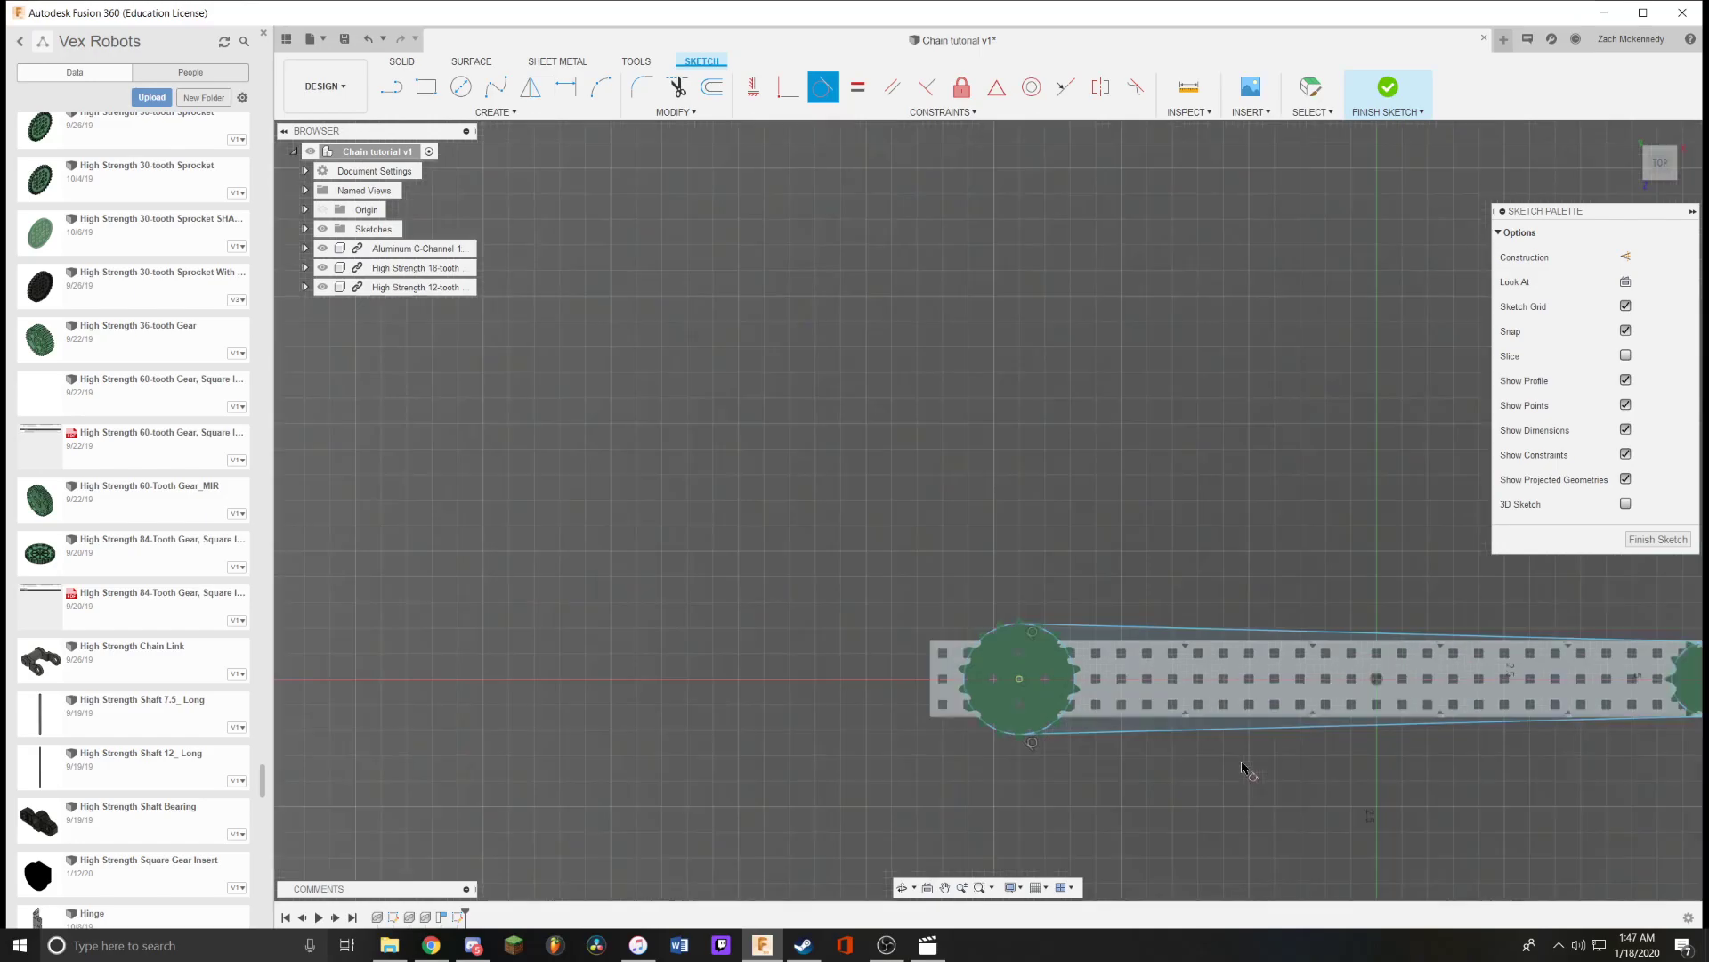
pyautogui.moveTo(1424, 734); pyautogui.dragTo(1111, 696, button='middle')
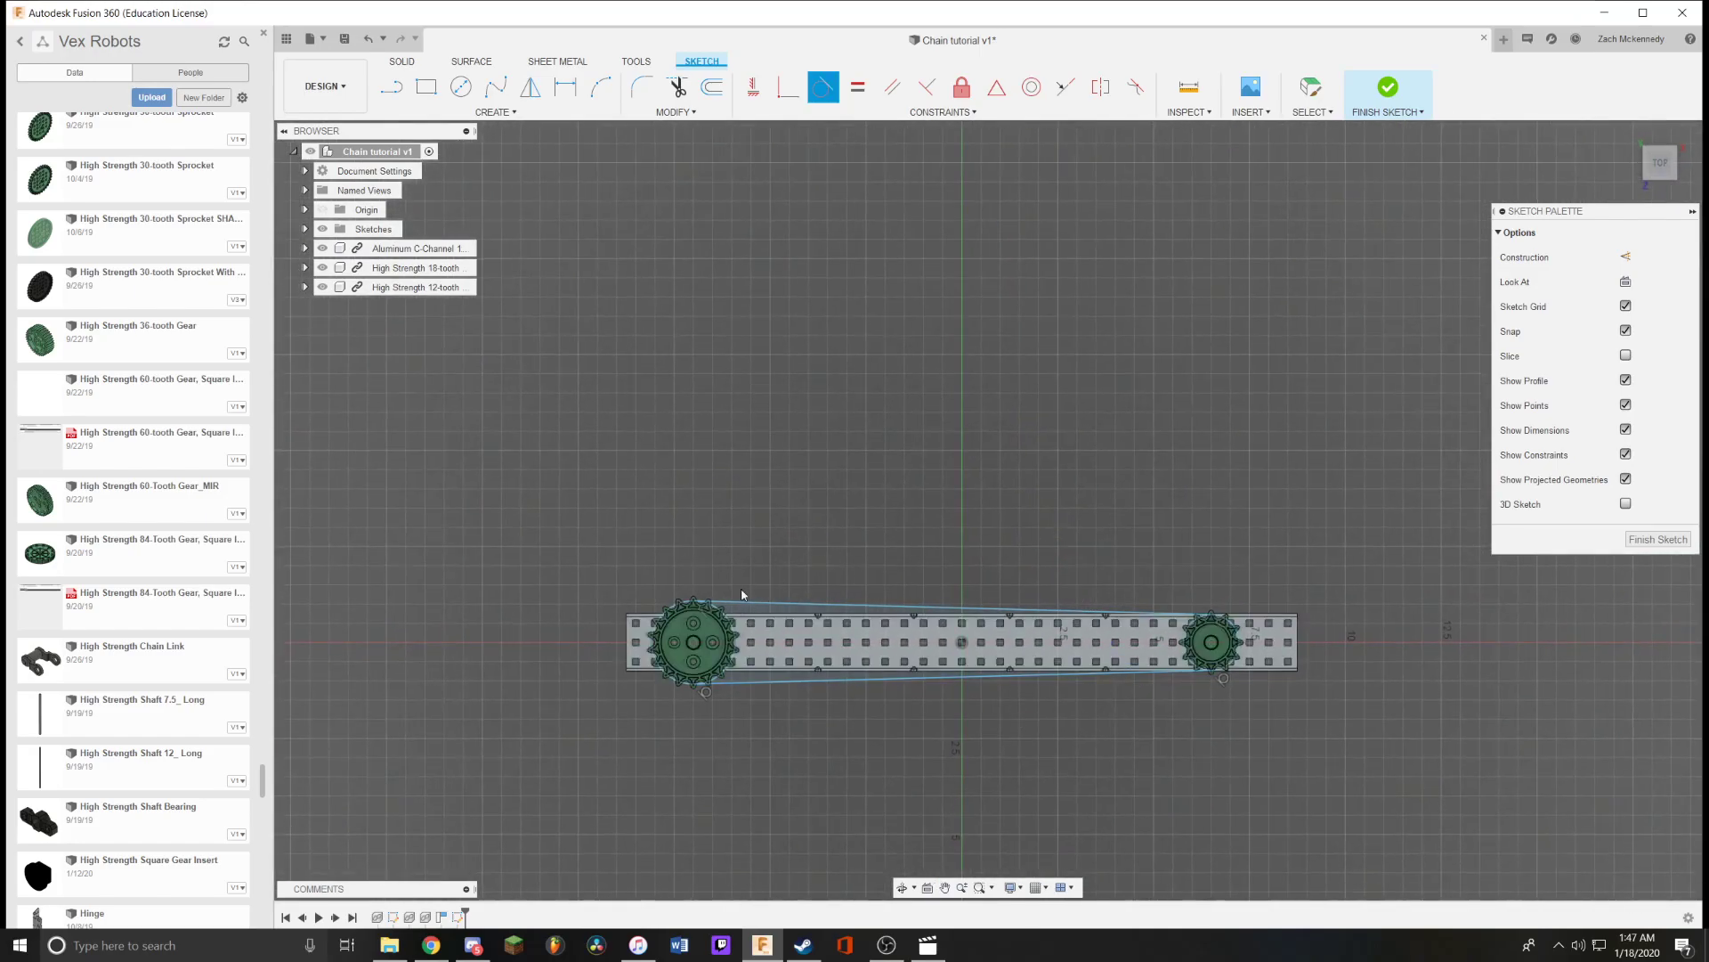
# Switch the 18-tooth sprocket's sketch circle to construction geometry with X.
pyautogui.scroll(8, 771, 622)
pyautogui.scroll(-6, 666, 593)
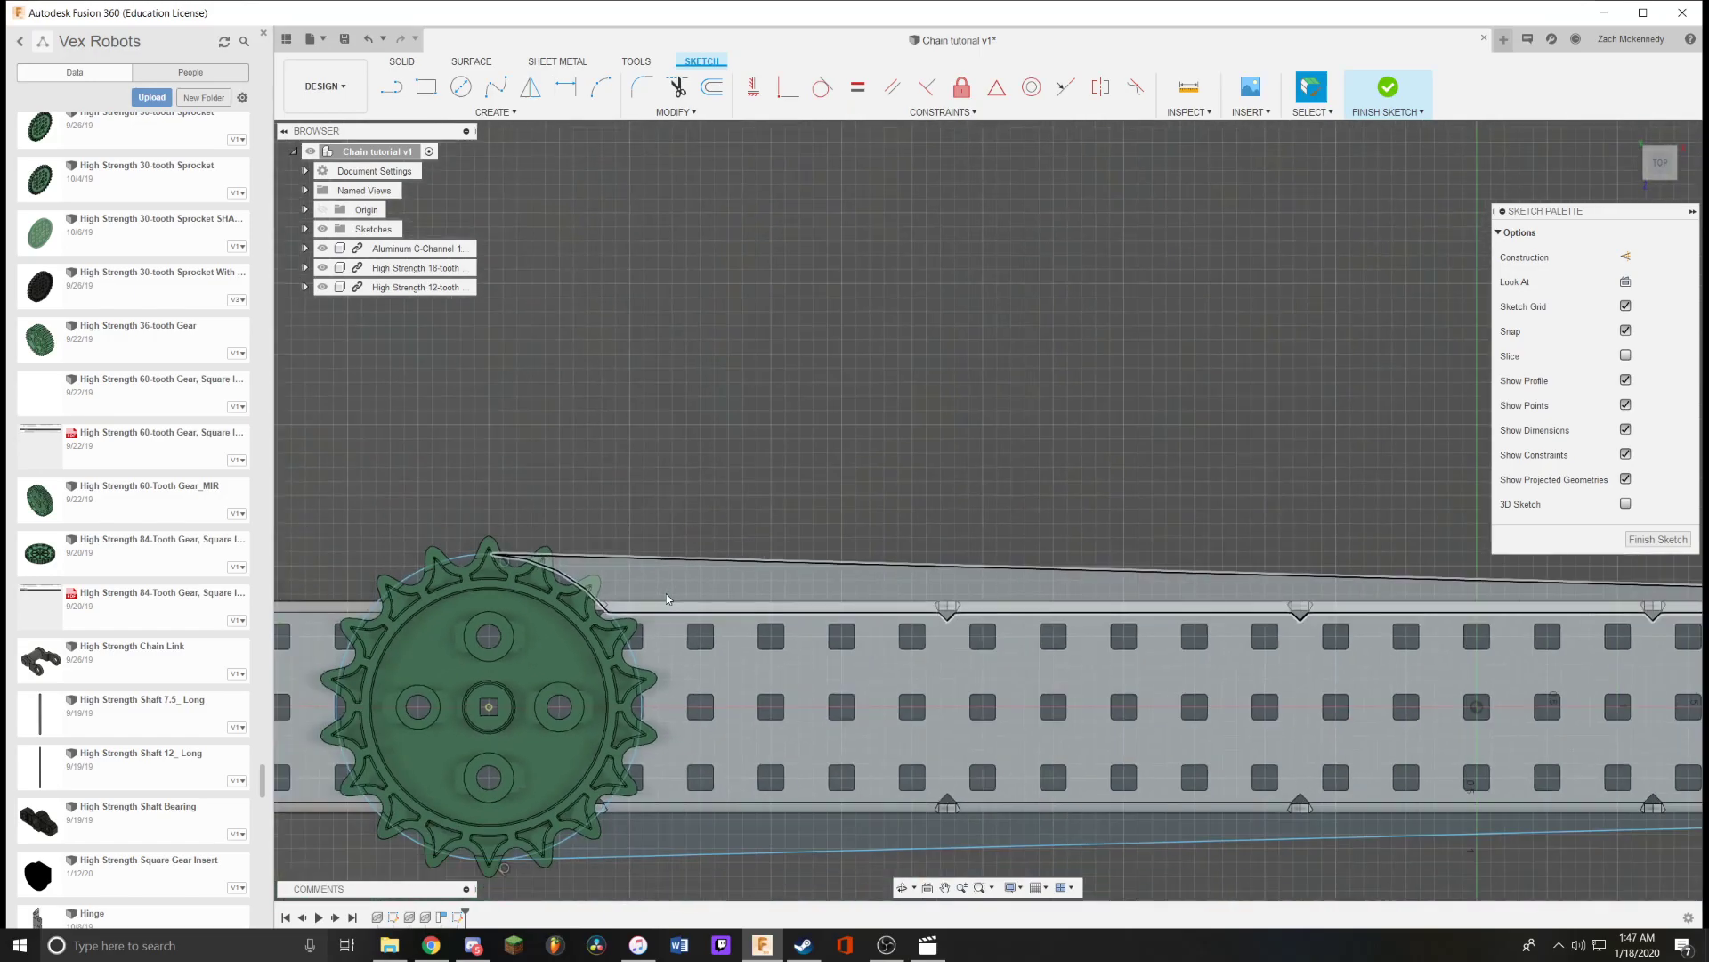
pyautogui.moveTo(706, 478); pyautogui.dragTo(723, 326)
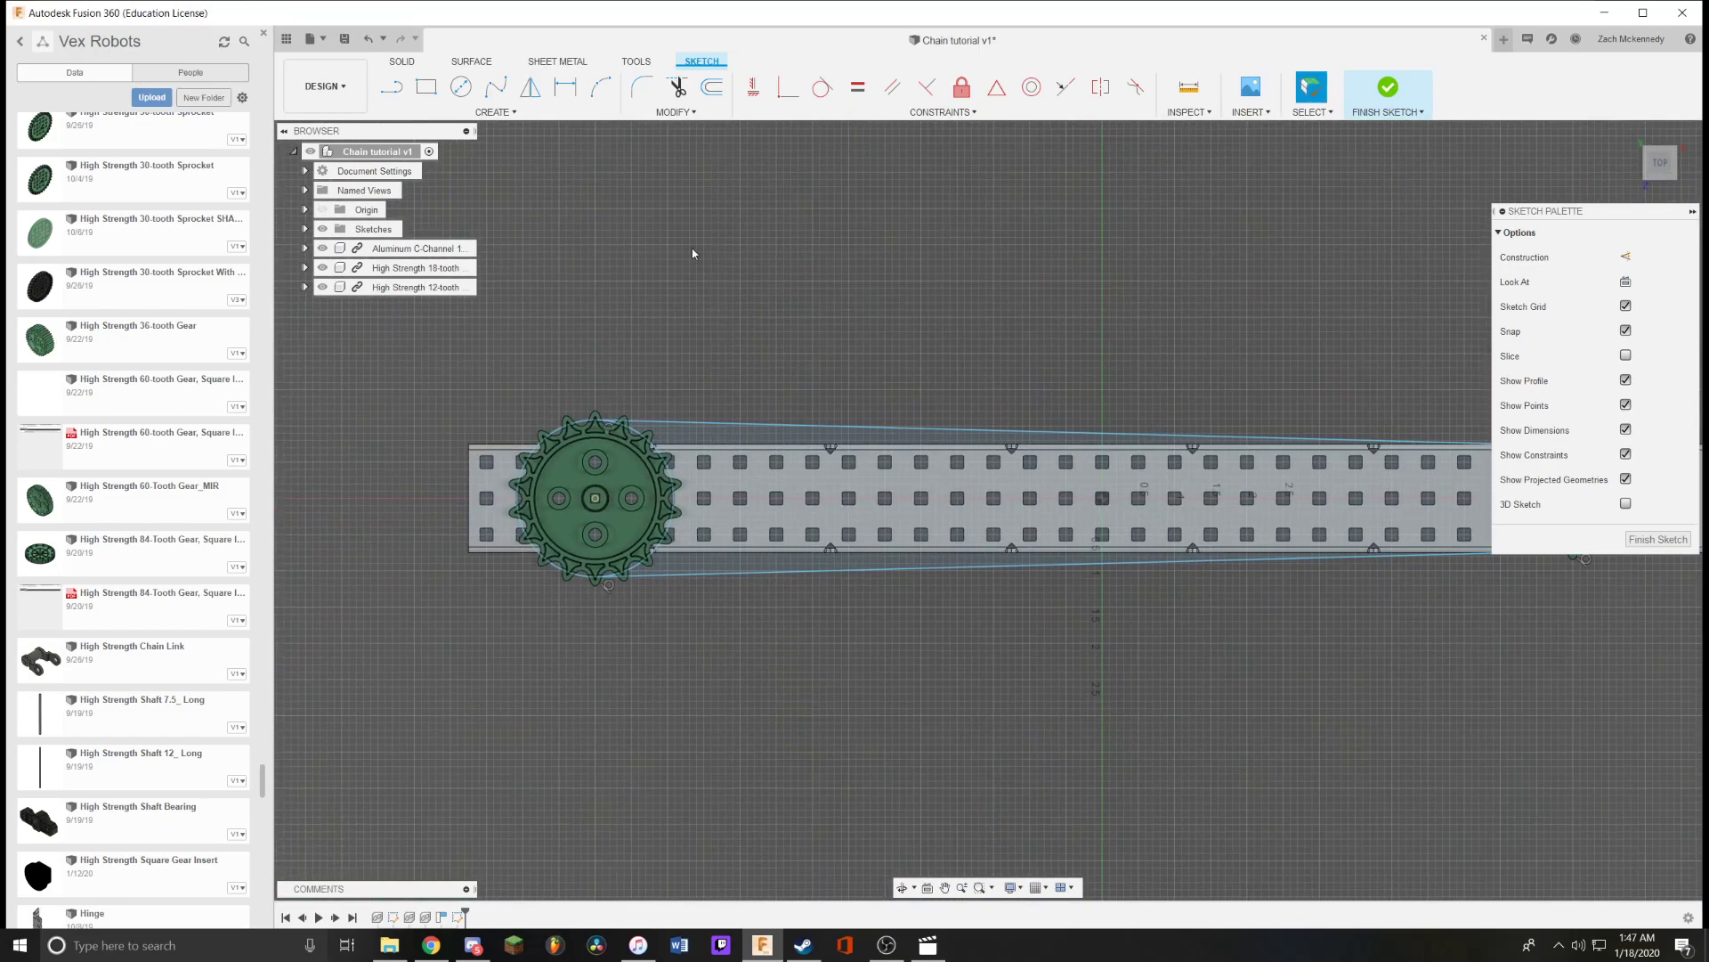
pyautogui.click(678, 89)
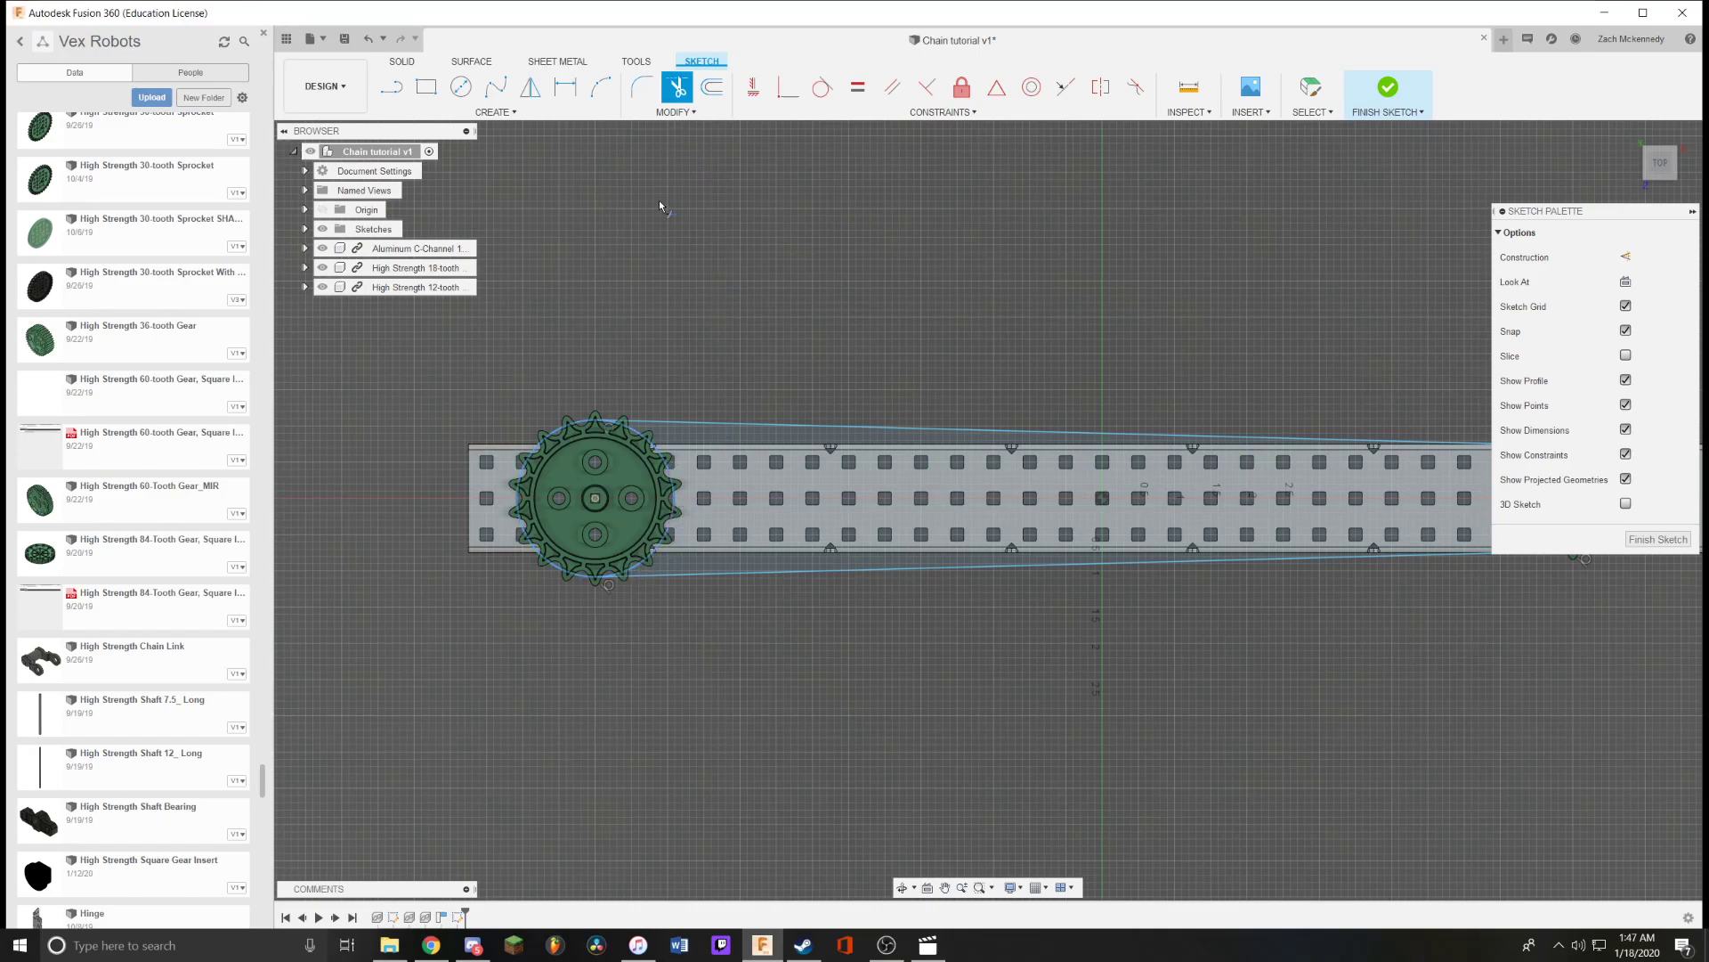
pyautogui.press('Escape')
pyautogui.scroll(3, 650, 469)
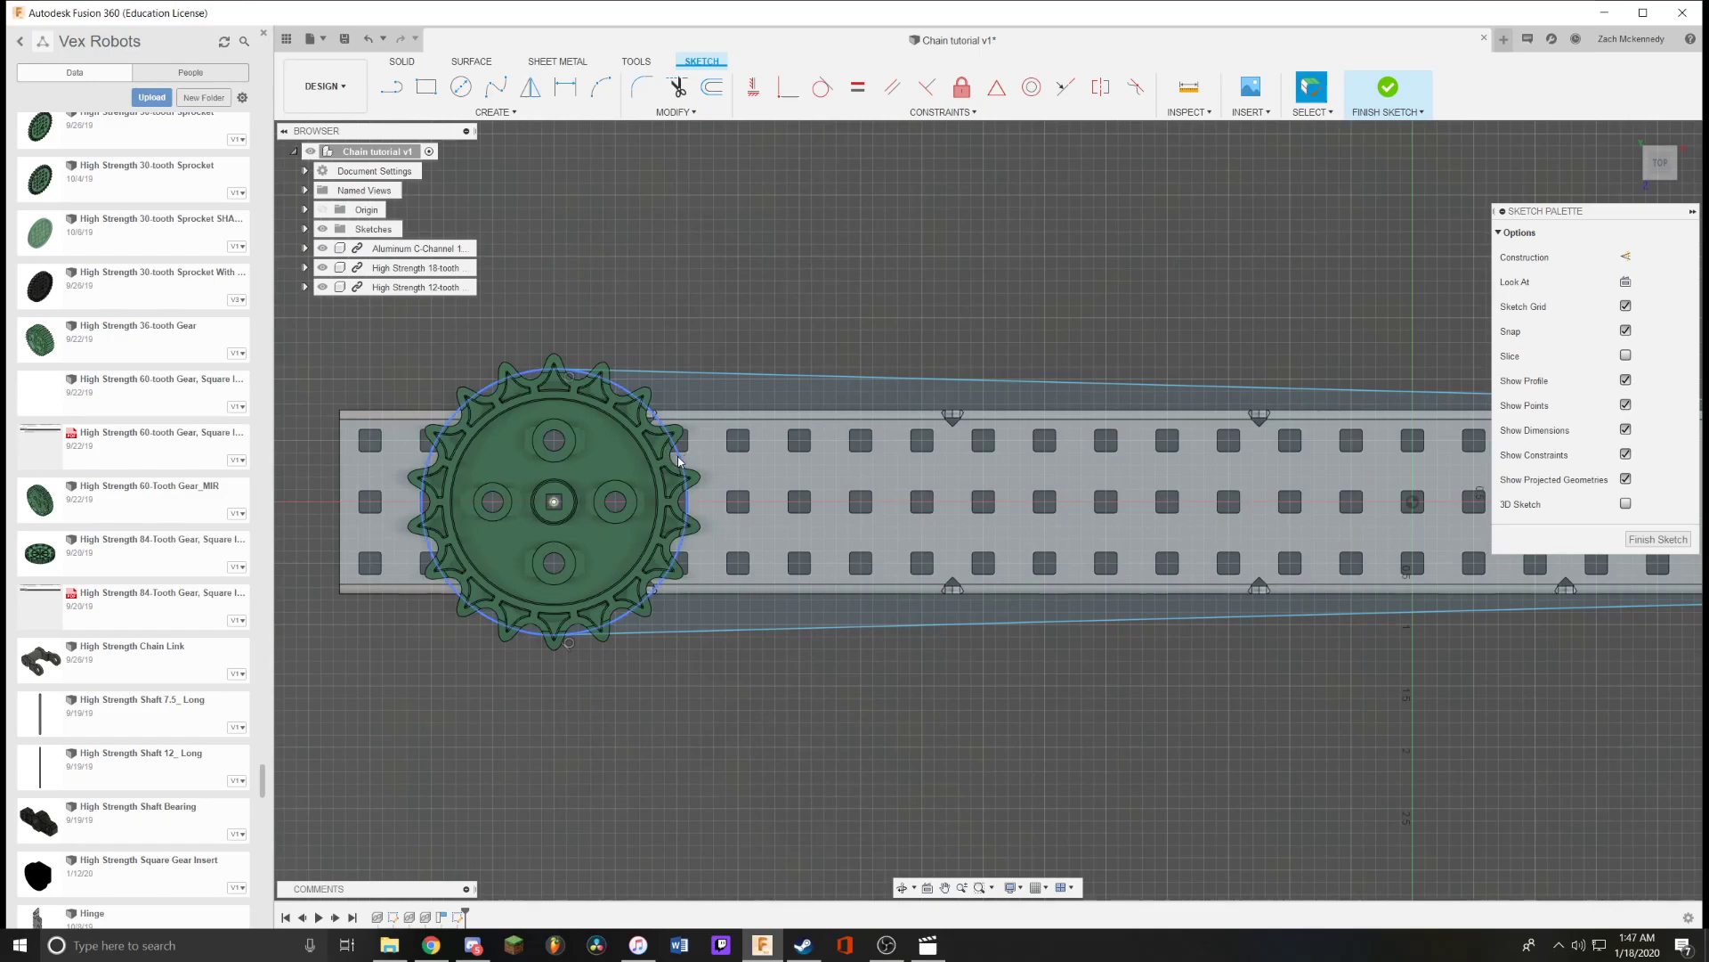
pyautogui.click(678, 460)
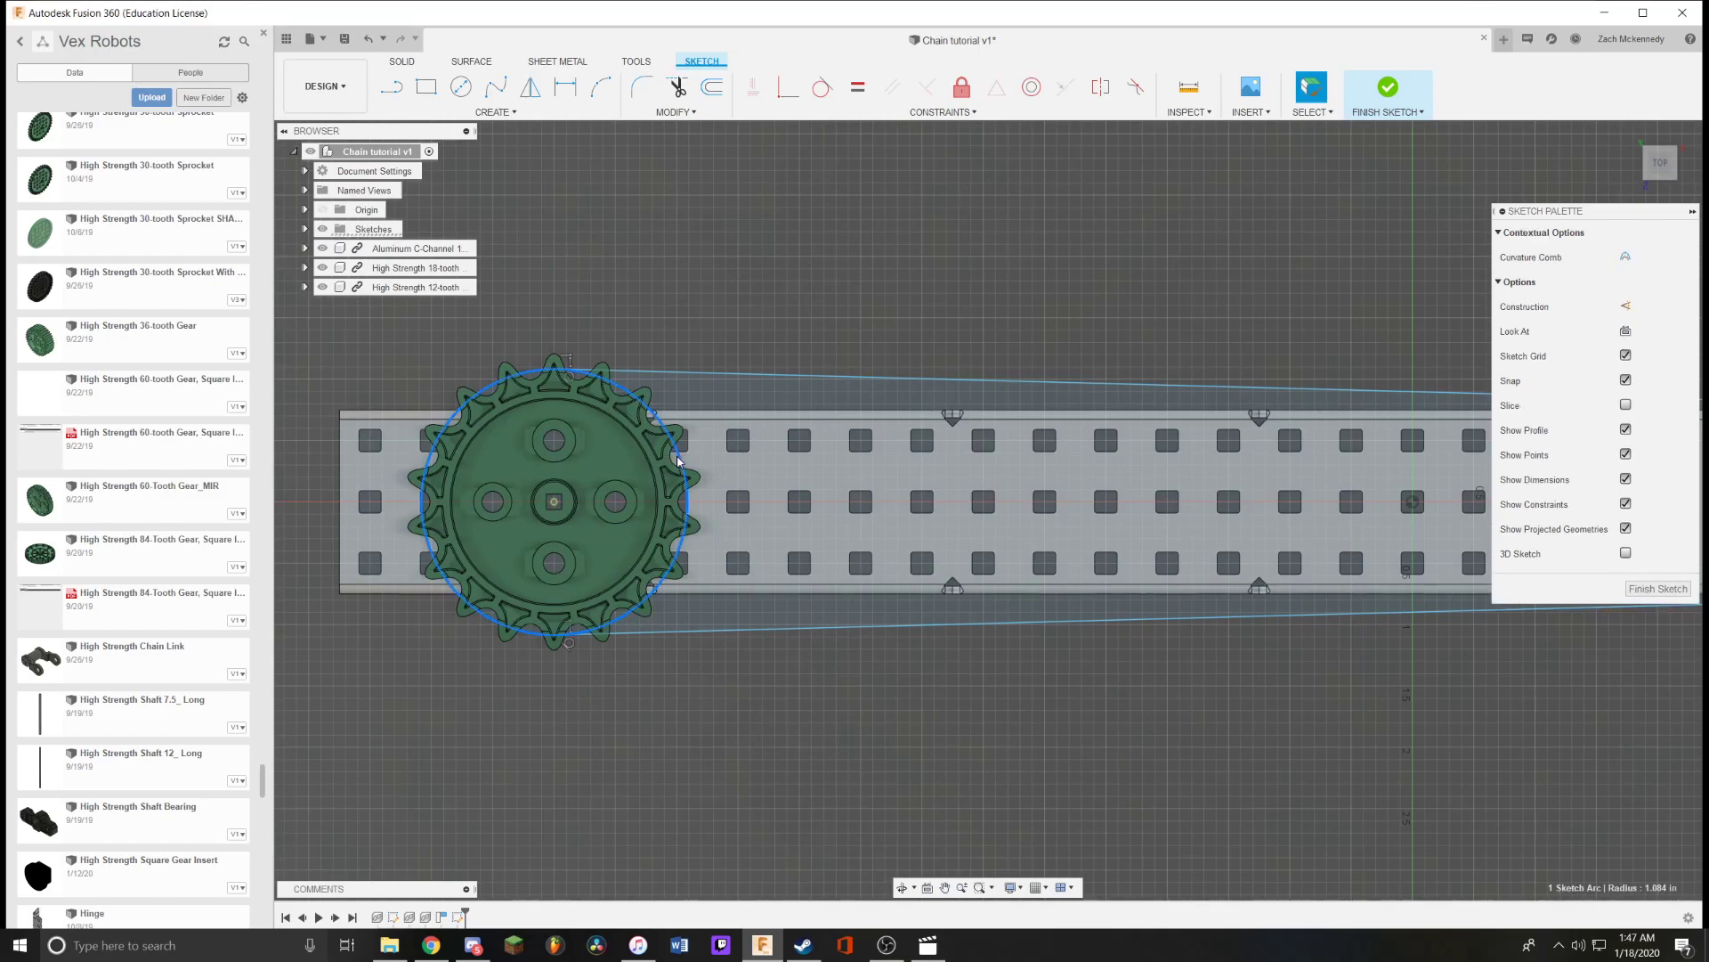
pyautogui.press('x')
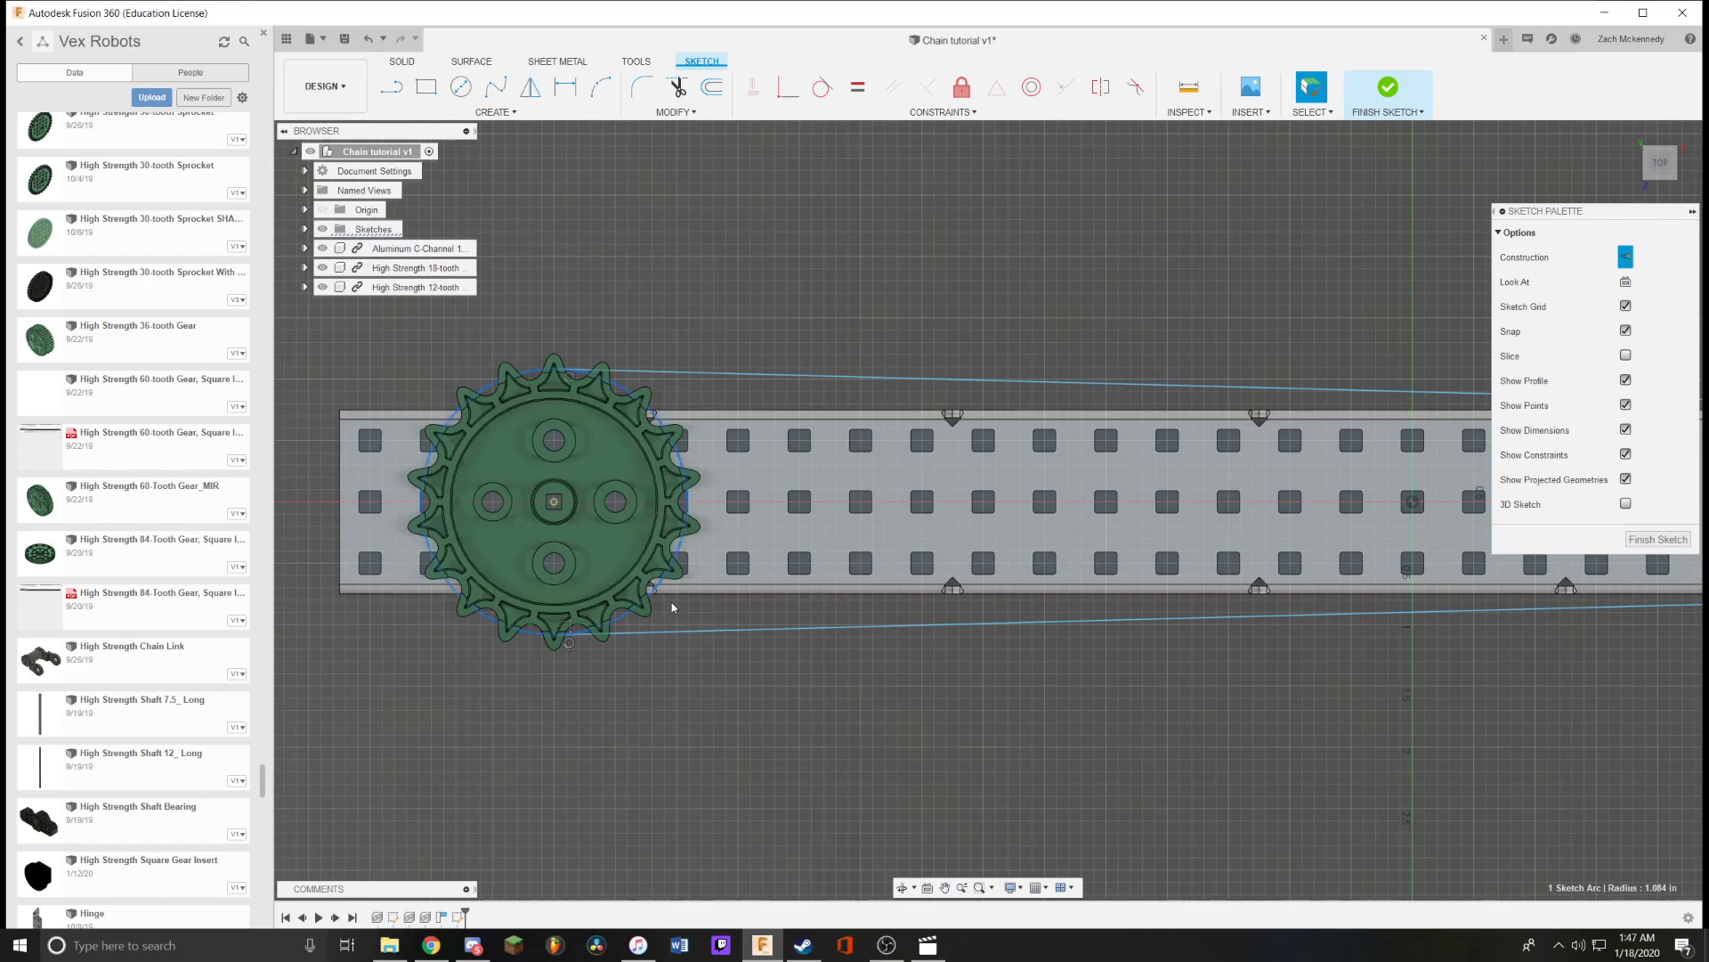
pyautogui.scroll(-3, 624, 552)
pyautogui.moveTo(1013, 447); pyautogui.dragTo(436, 428, button='middle')
pyautogui.scroll(3, 753, 462)
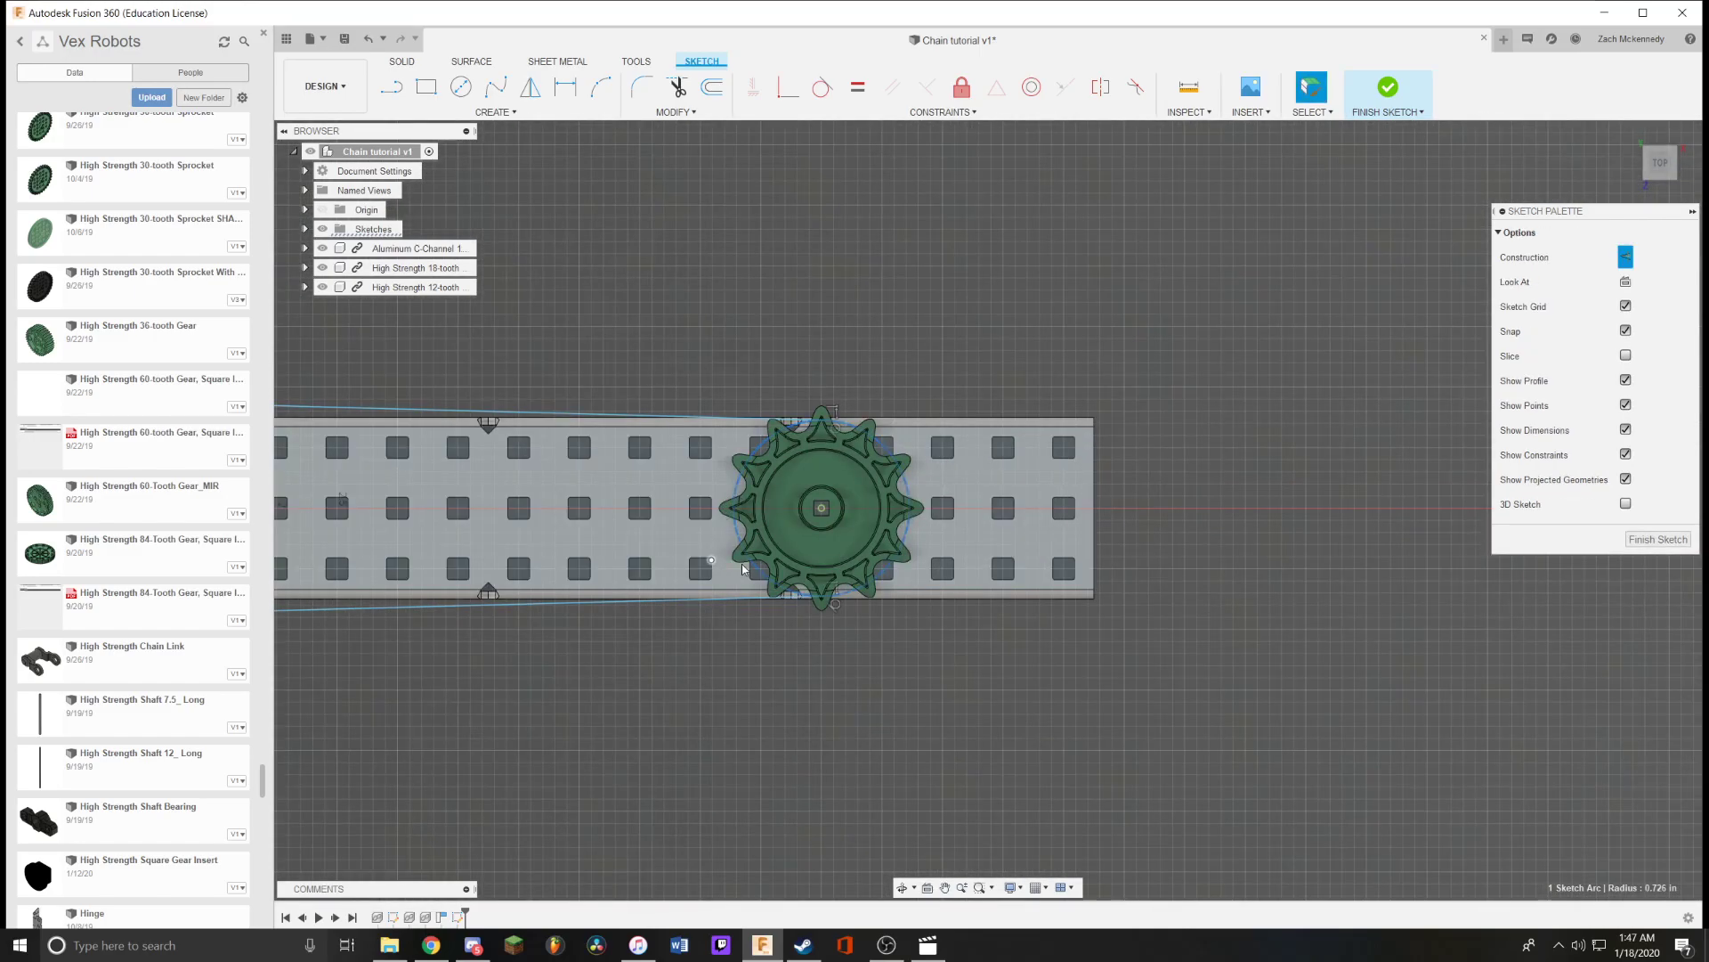
pyautogui.scroll(-2, 744, 562)
pyautogui.moveTo(653, 449); pyautogui.dragTo(1164, 425, button='middle')
# Draw a 3-point arc around the outer side of the 18-tooth sprocket.
pyautogui.moveTo(370, 360); pyautogui.dragTo(661, 349, button='middle')
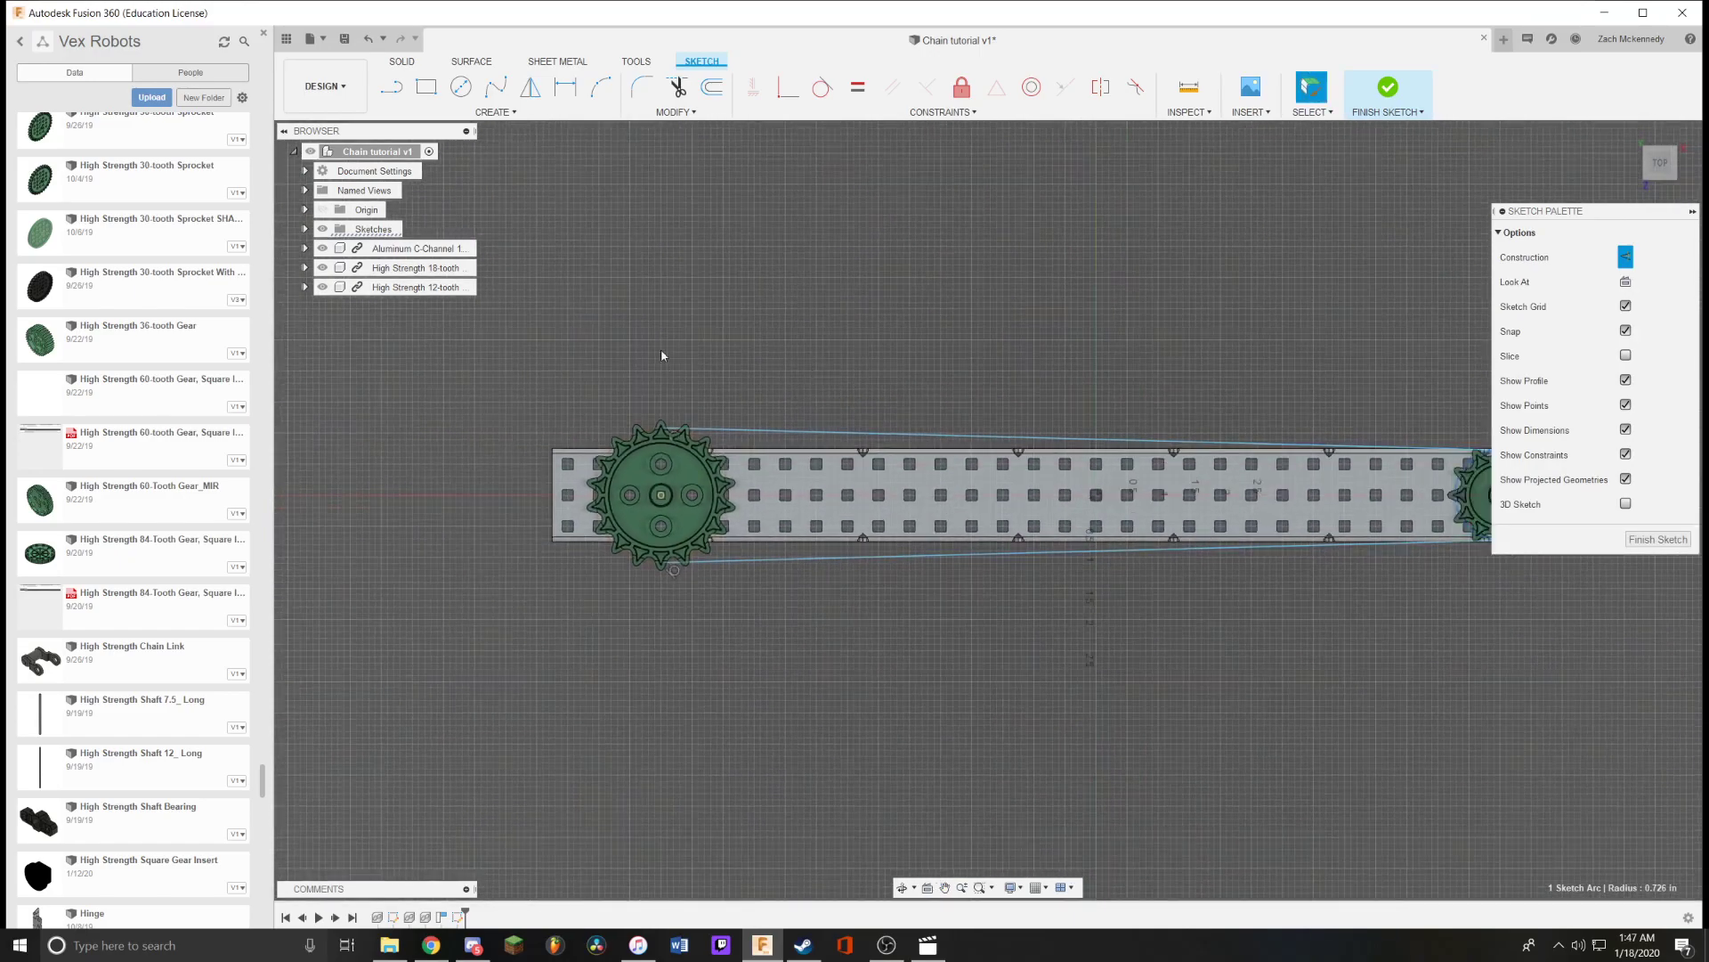
pyautogui.scroll(2, 647, 139)
pyautogui.click(601, 86)
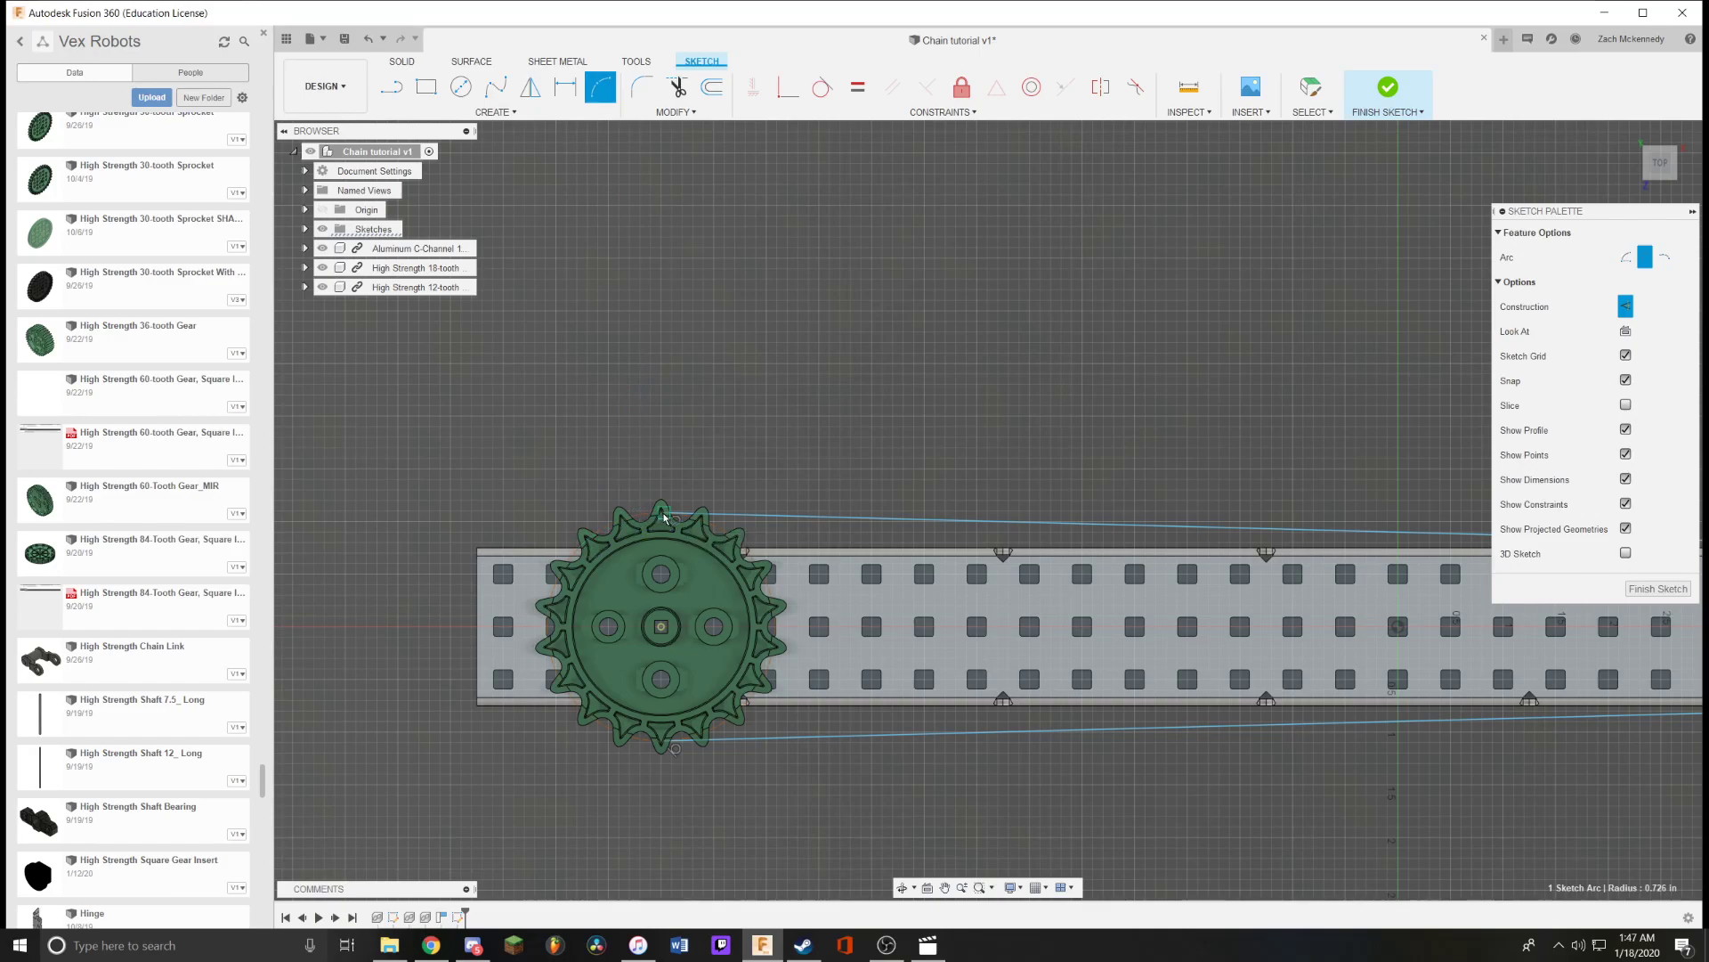
pyautogui.scroll(3, 664, 512)
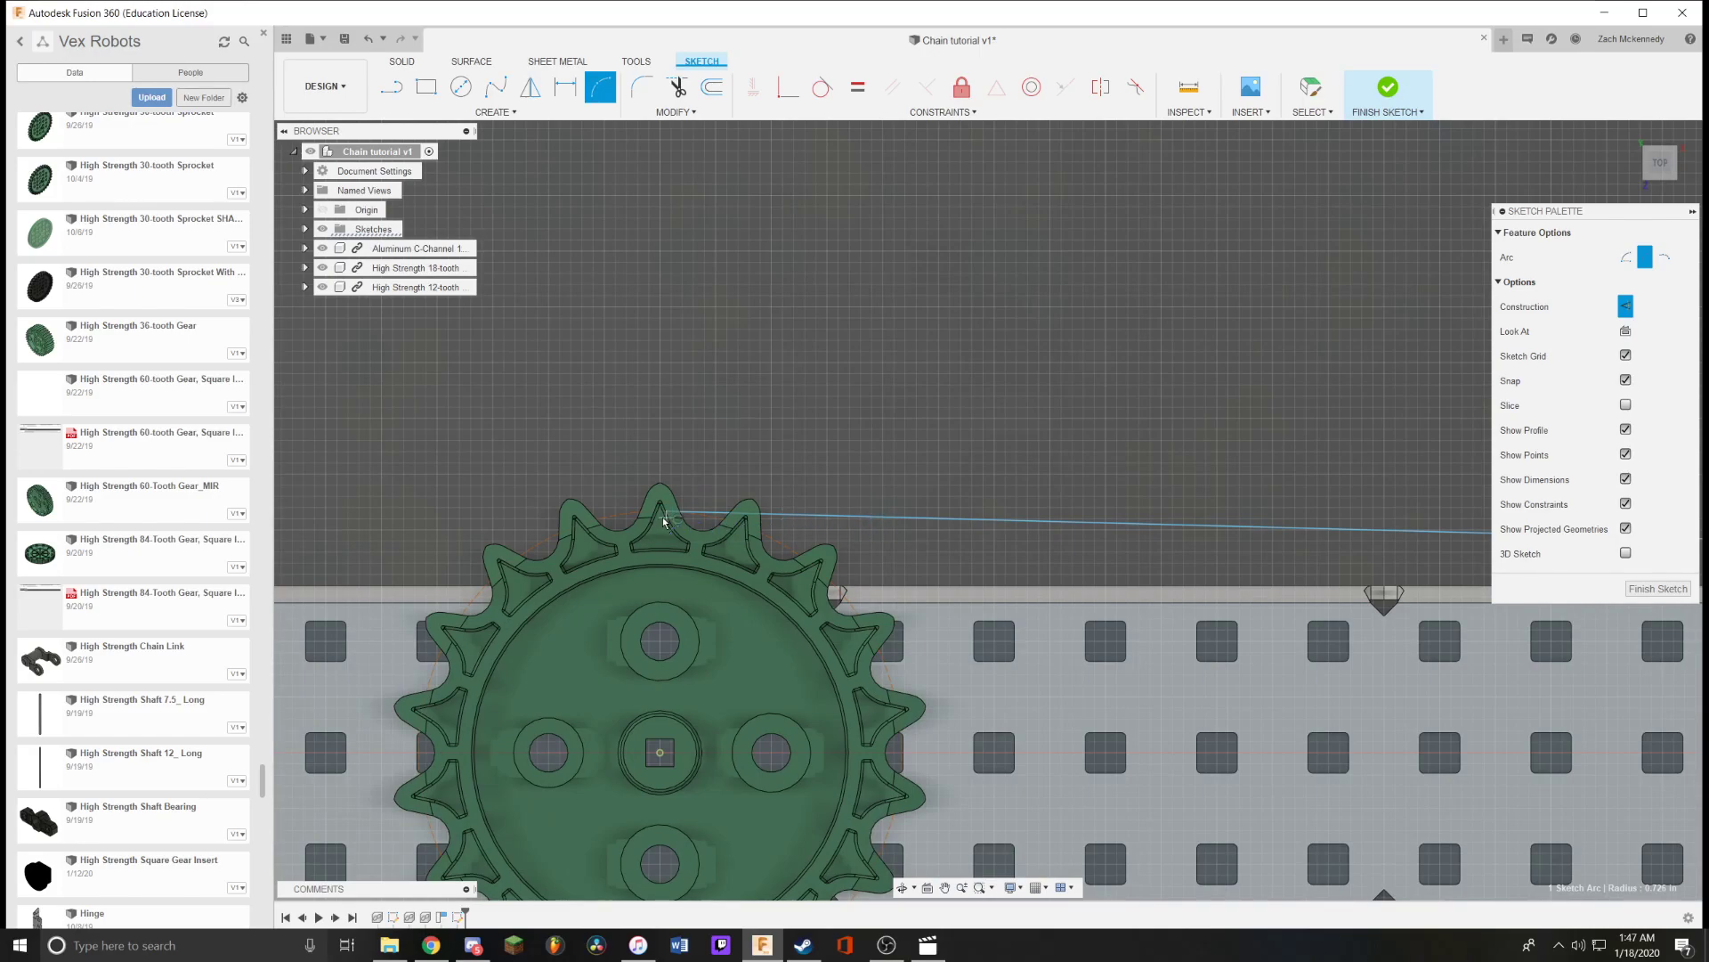
pyautogui.click(666, 519)
pyautogui.scroll(-3, 666, 519)
pyautogui.scroll(5, 746, 630)
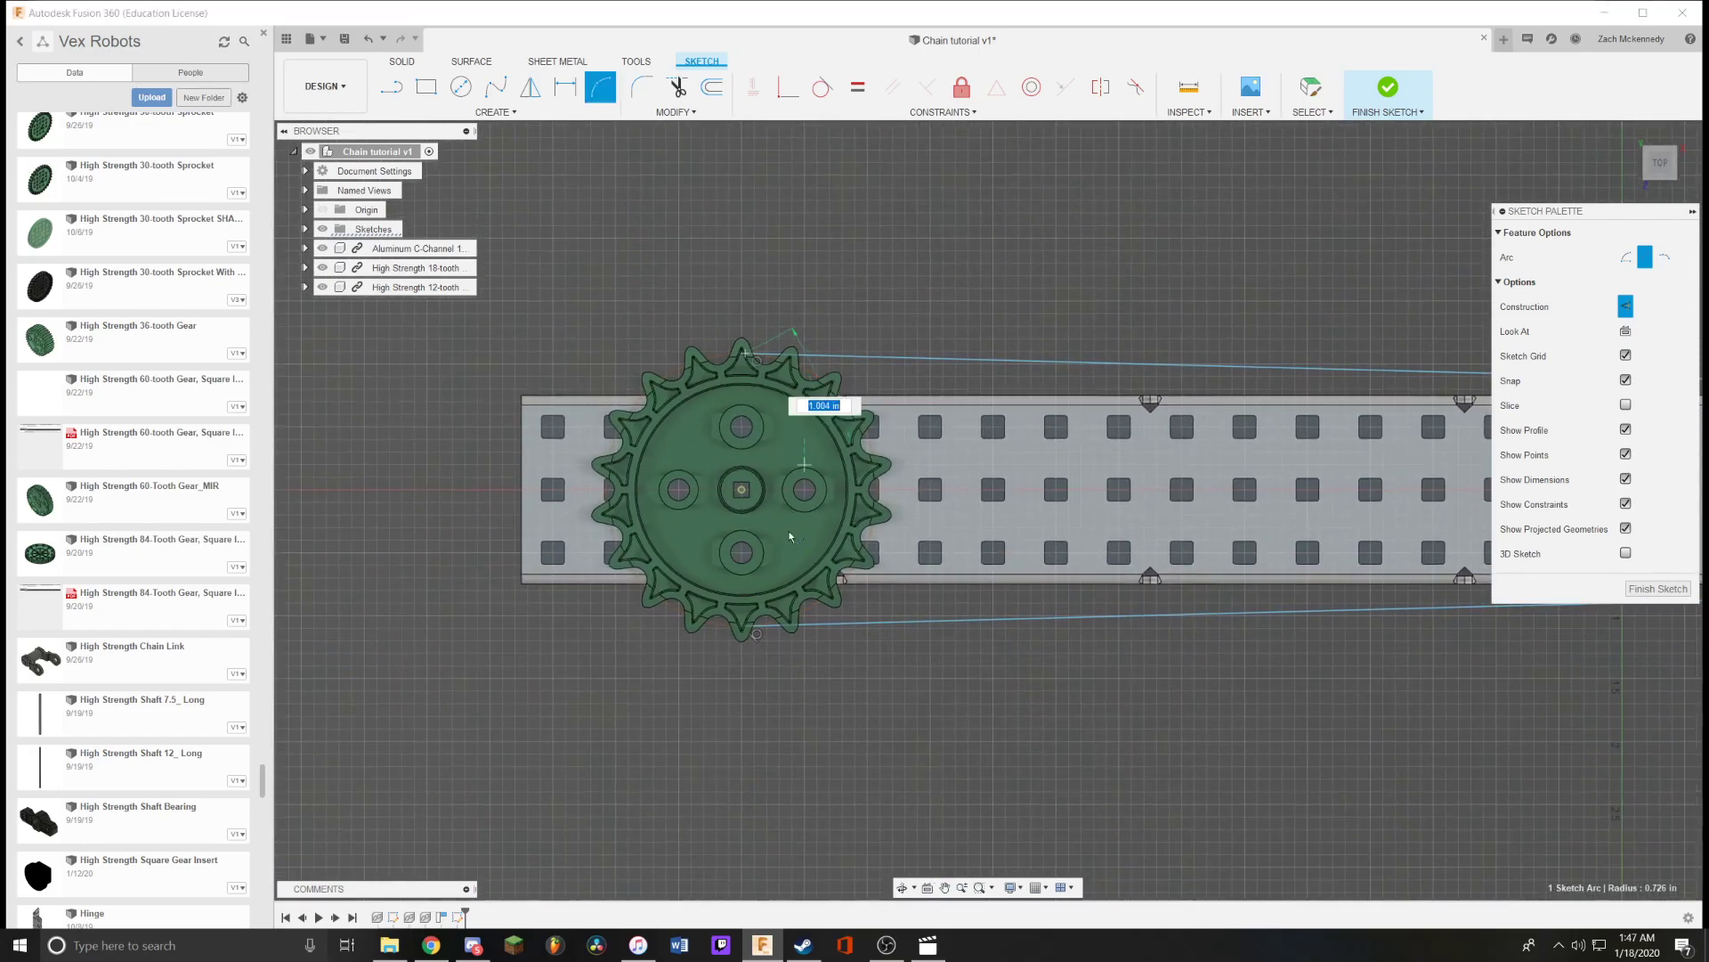
pyautogui.click(748, 625)
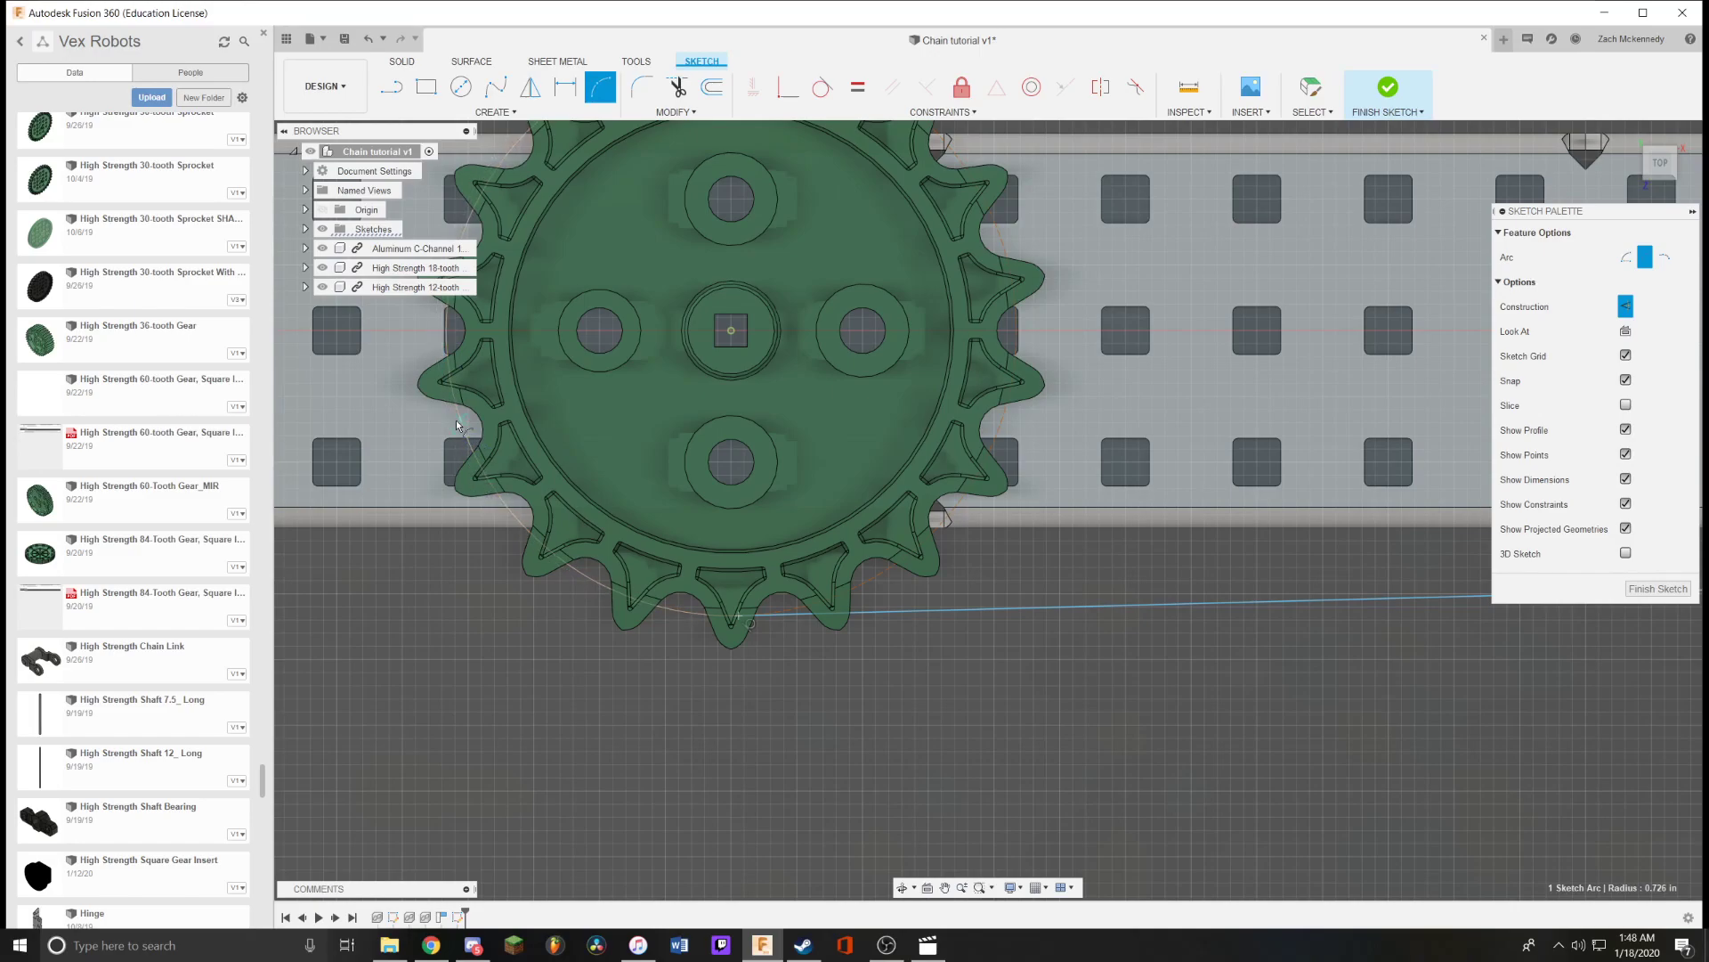
# Draw the outer arc around the 12-tooth sprocket and finish the chain-path sketch.
pyautogui.scroll(-5, 562, 519)
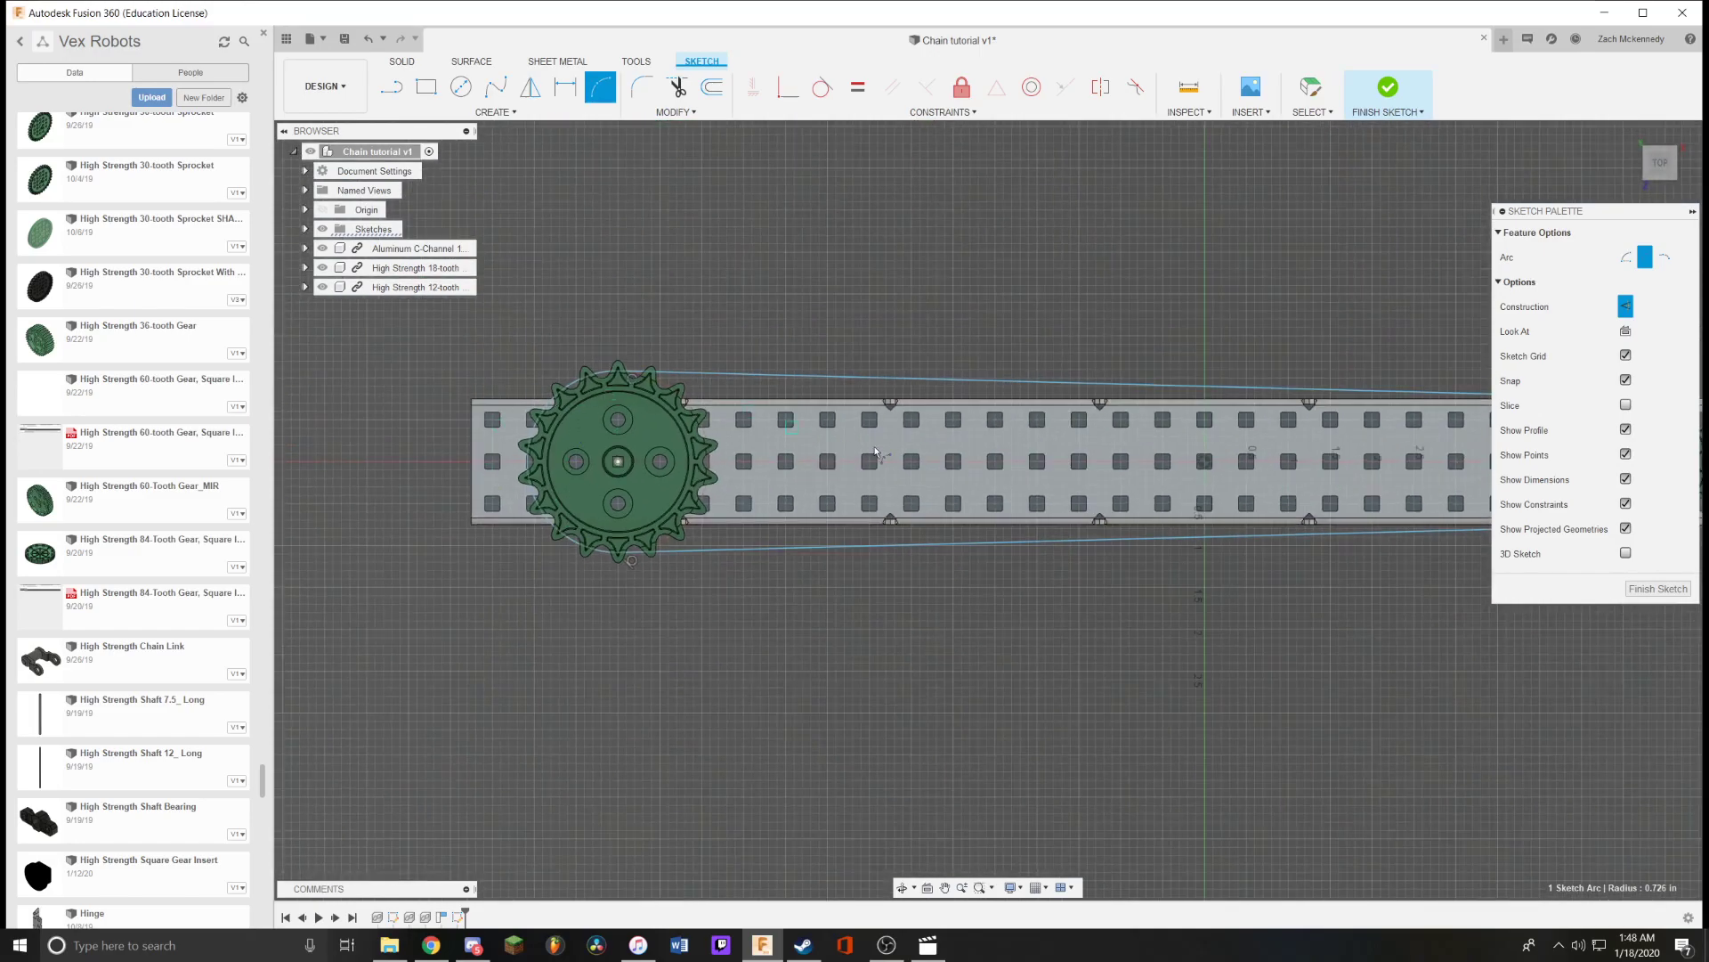
pyautogui.moveTo(876, 451); pyautogui.dragTo(351, 511, button='middle')
pyautogui.scroll(3, 843, 450)
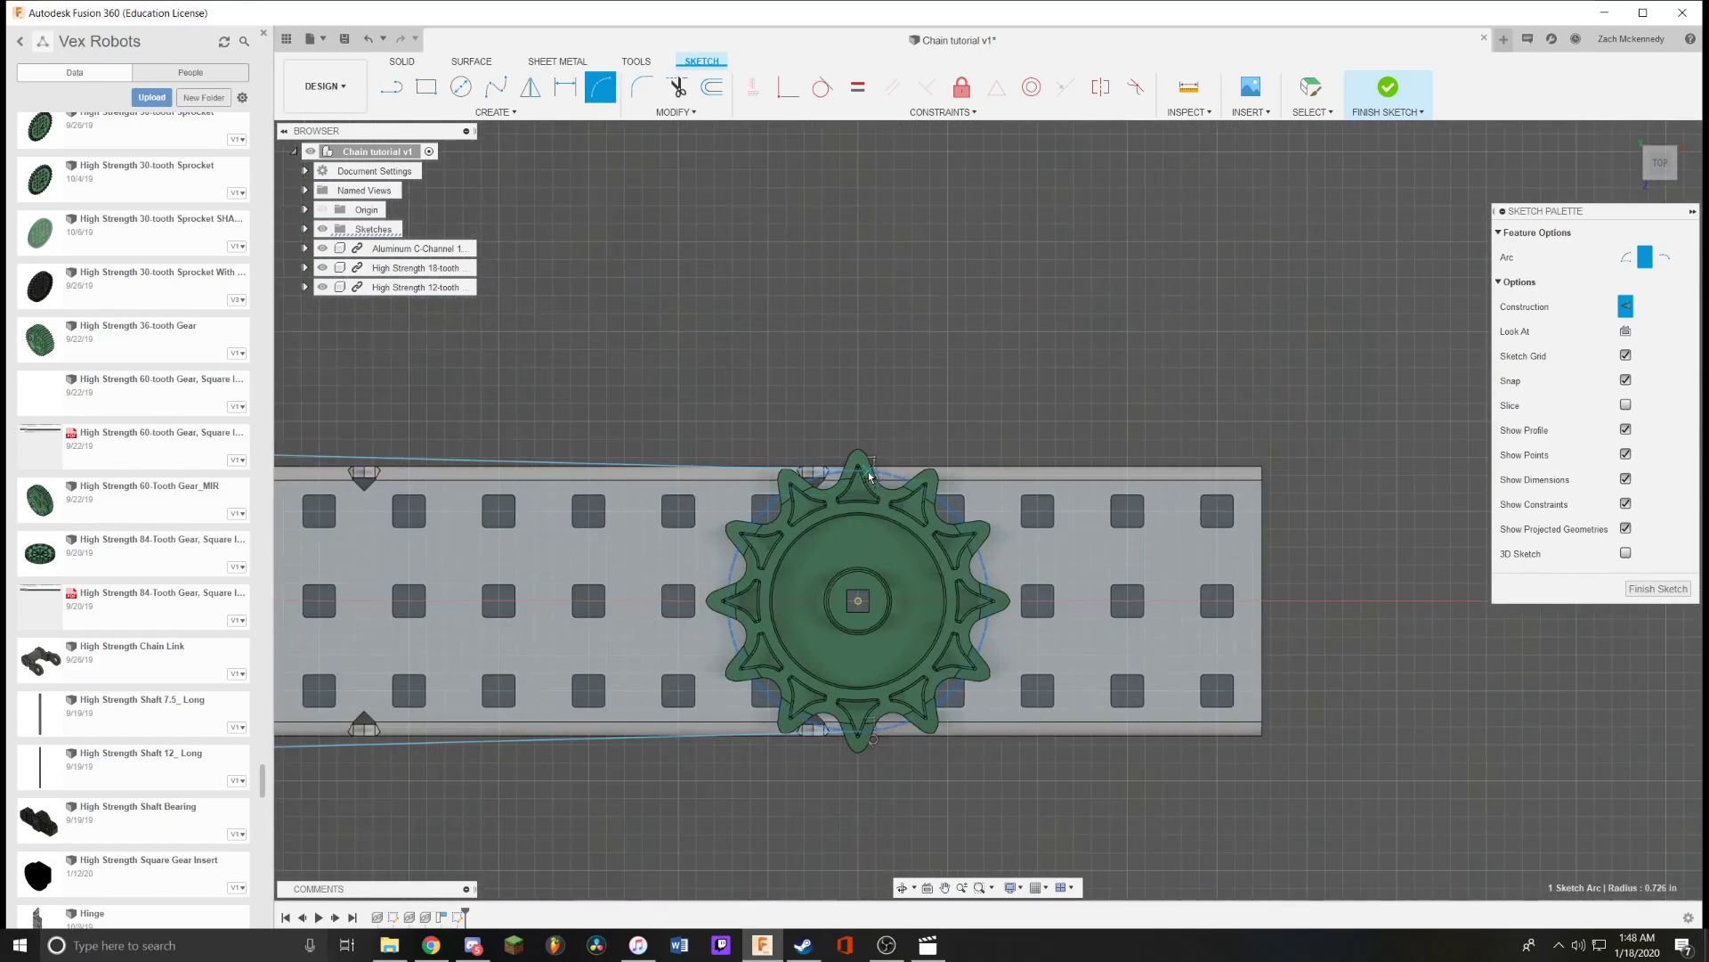
pyautogui.click(863, 472)
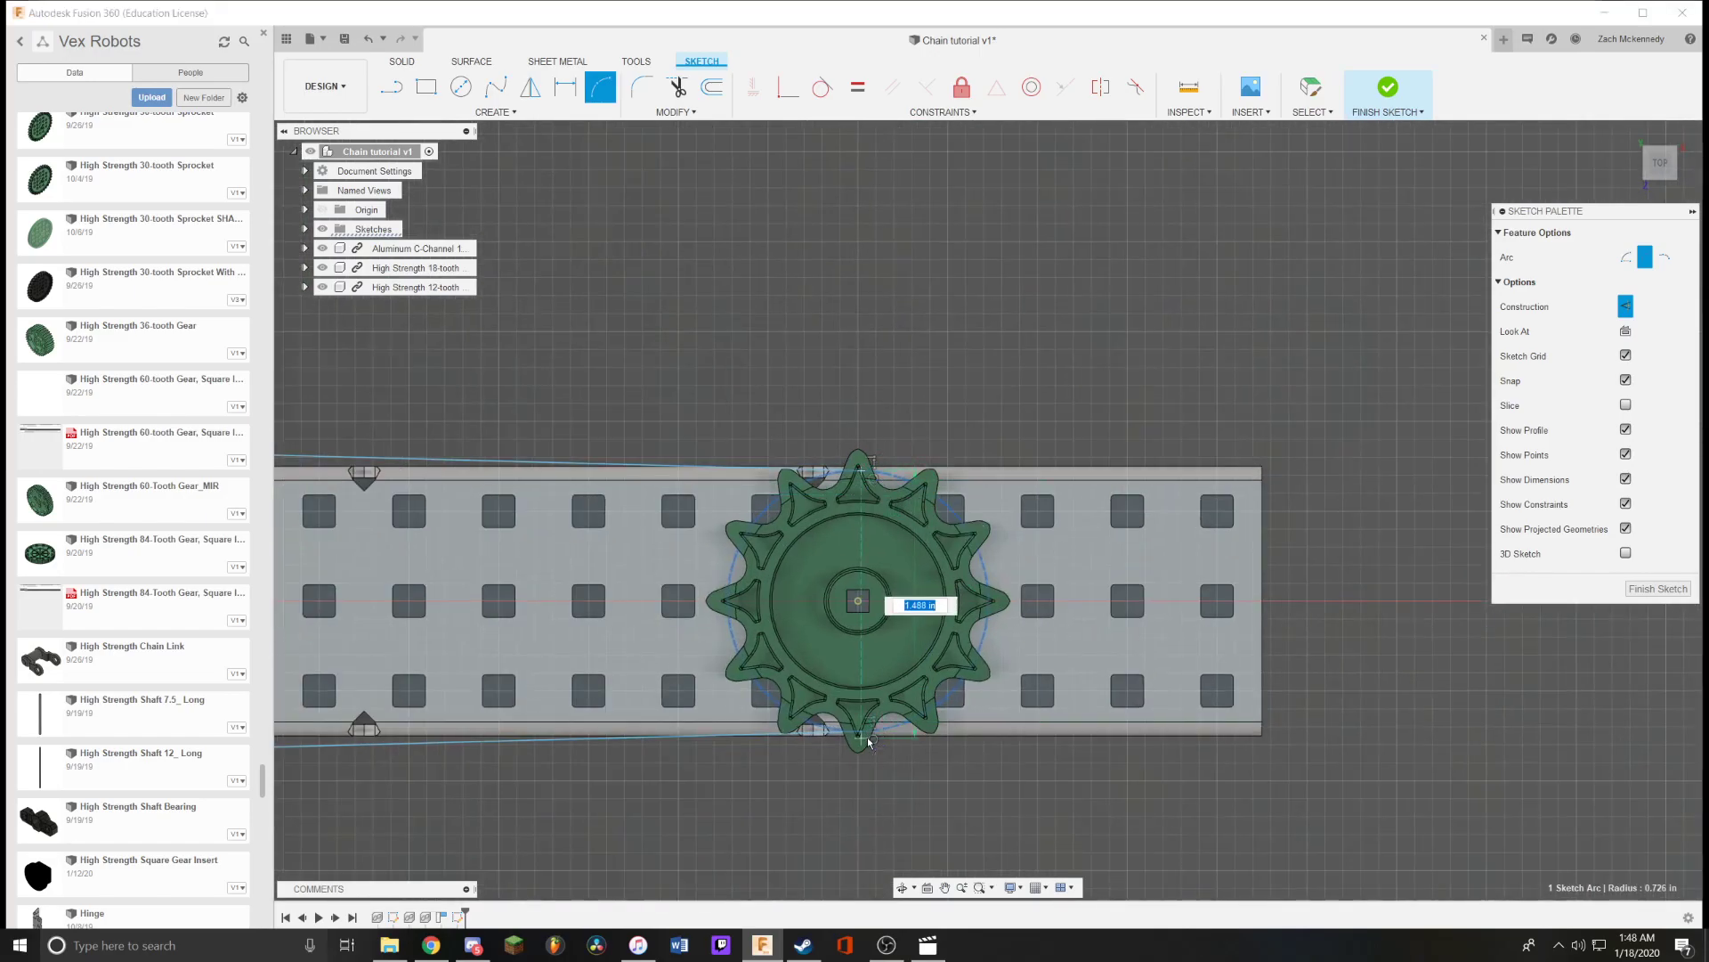
pyautogui.click(865, 739)
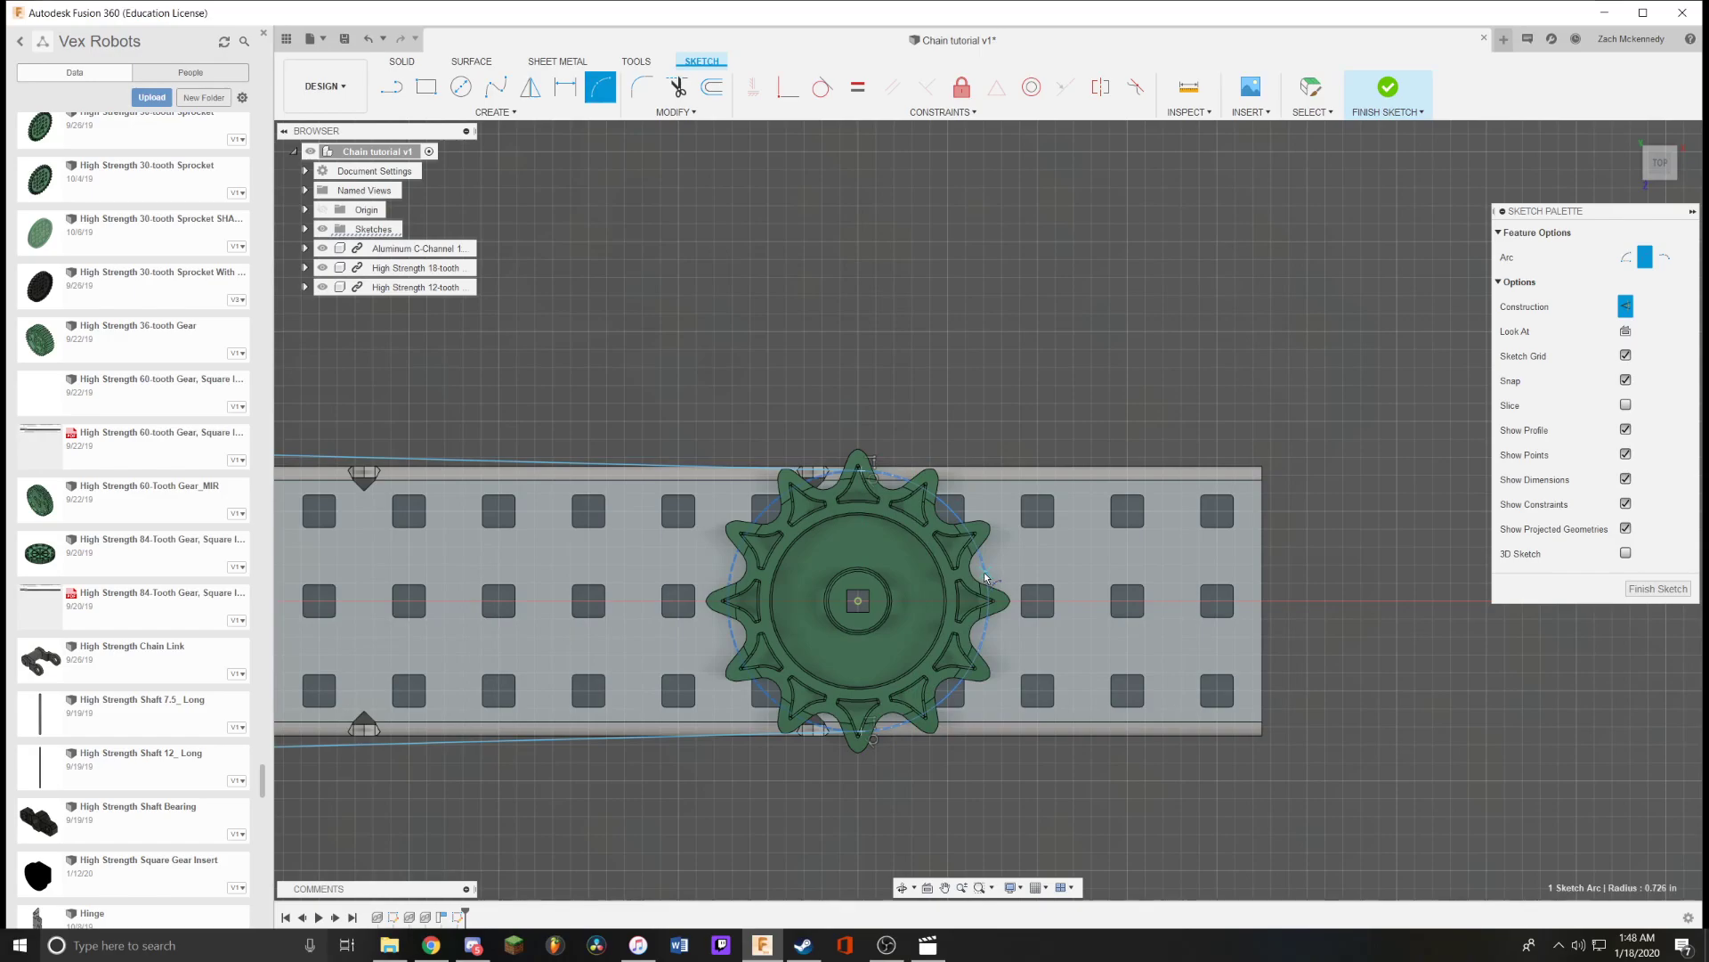
pyautogui.scroll(-6, 987, 719)
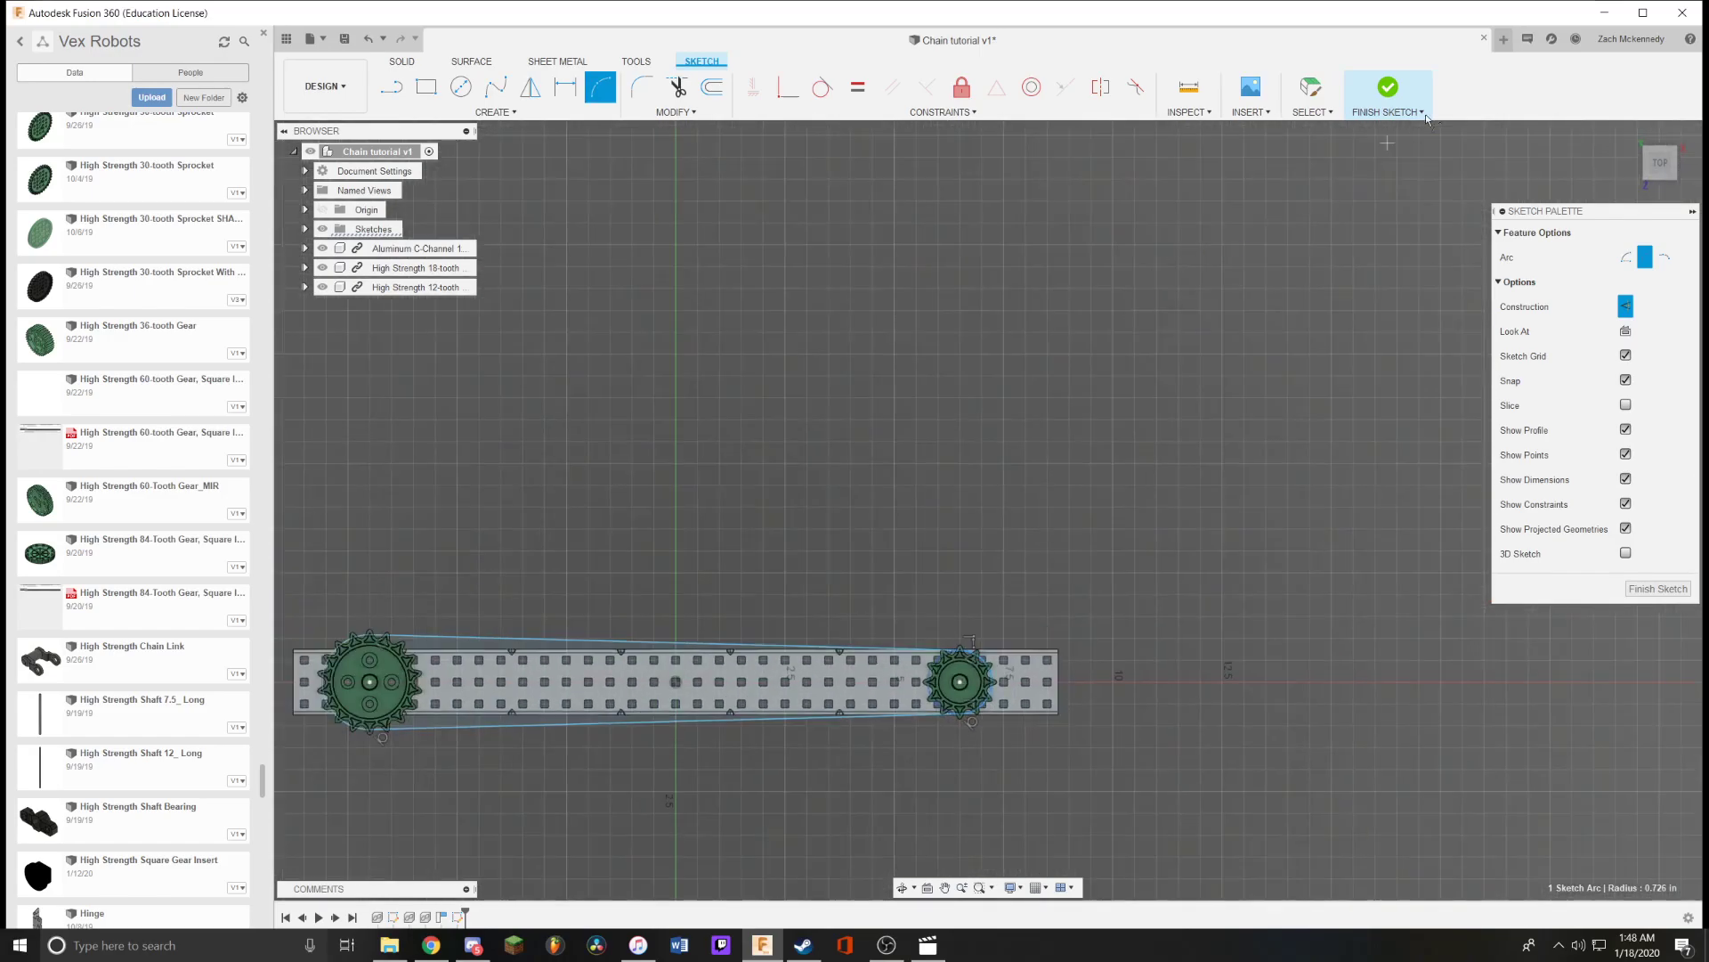
pyautogui.click(1391, 89)
pyautogui.moveTo(676, 635)
pyautogui.mouseDown(button='middle')
pyautogui.moveTo(948, 518)
pyautogui.moveTo(1030, 437)
pyautogui.moveTo(884, 479)
pyautogui.mouseUp(button='middle')
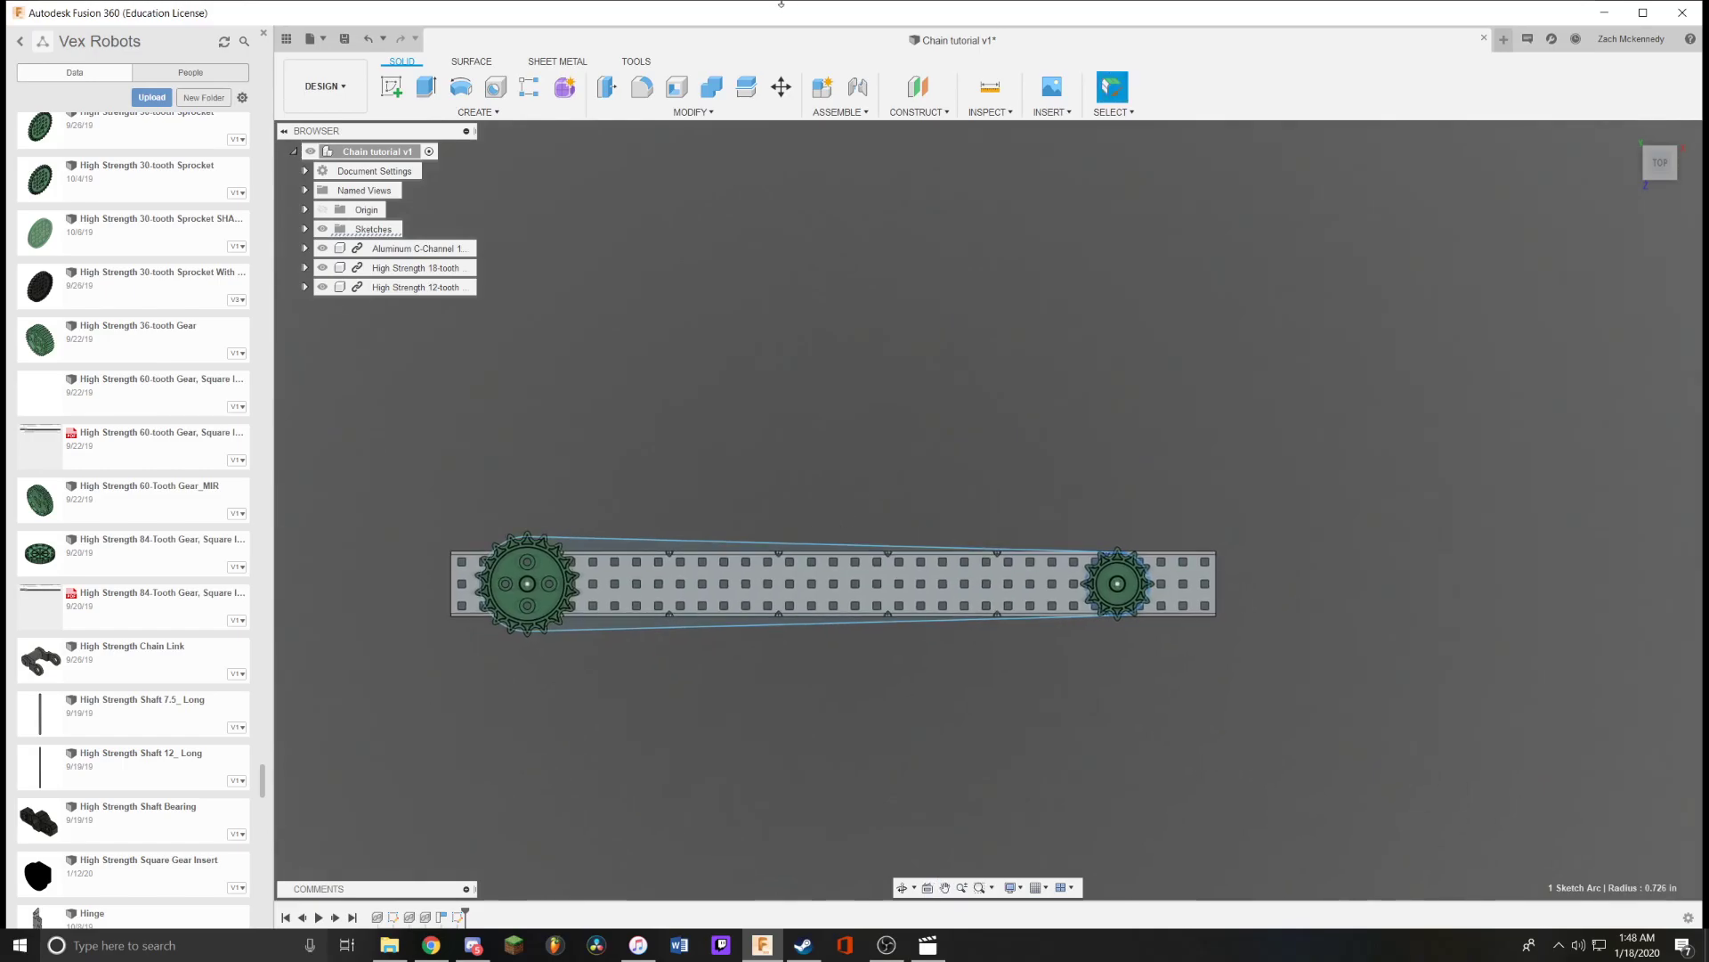
pyautogui.click(991, 86)
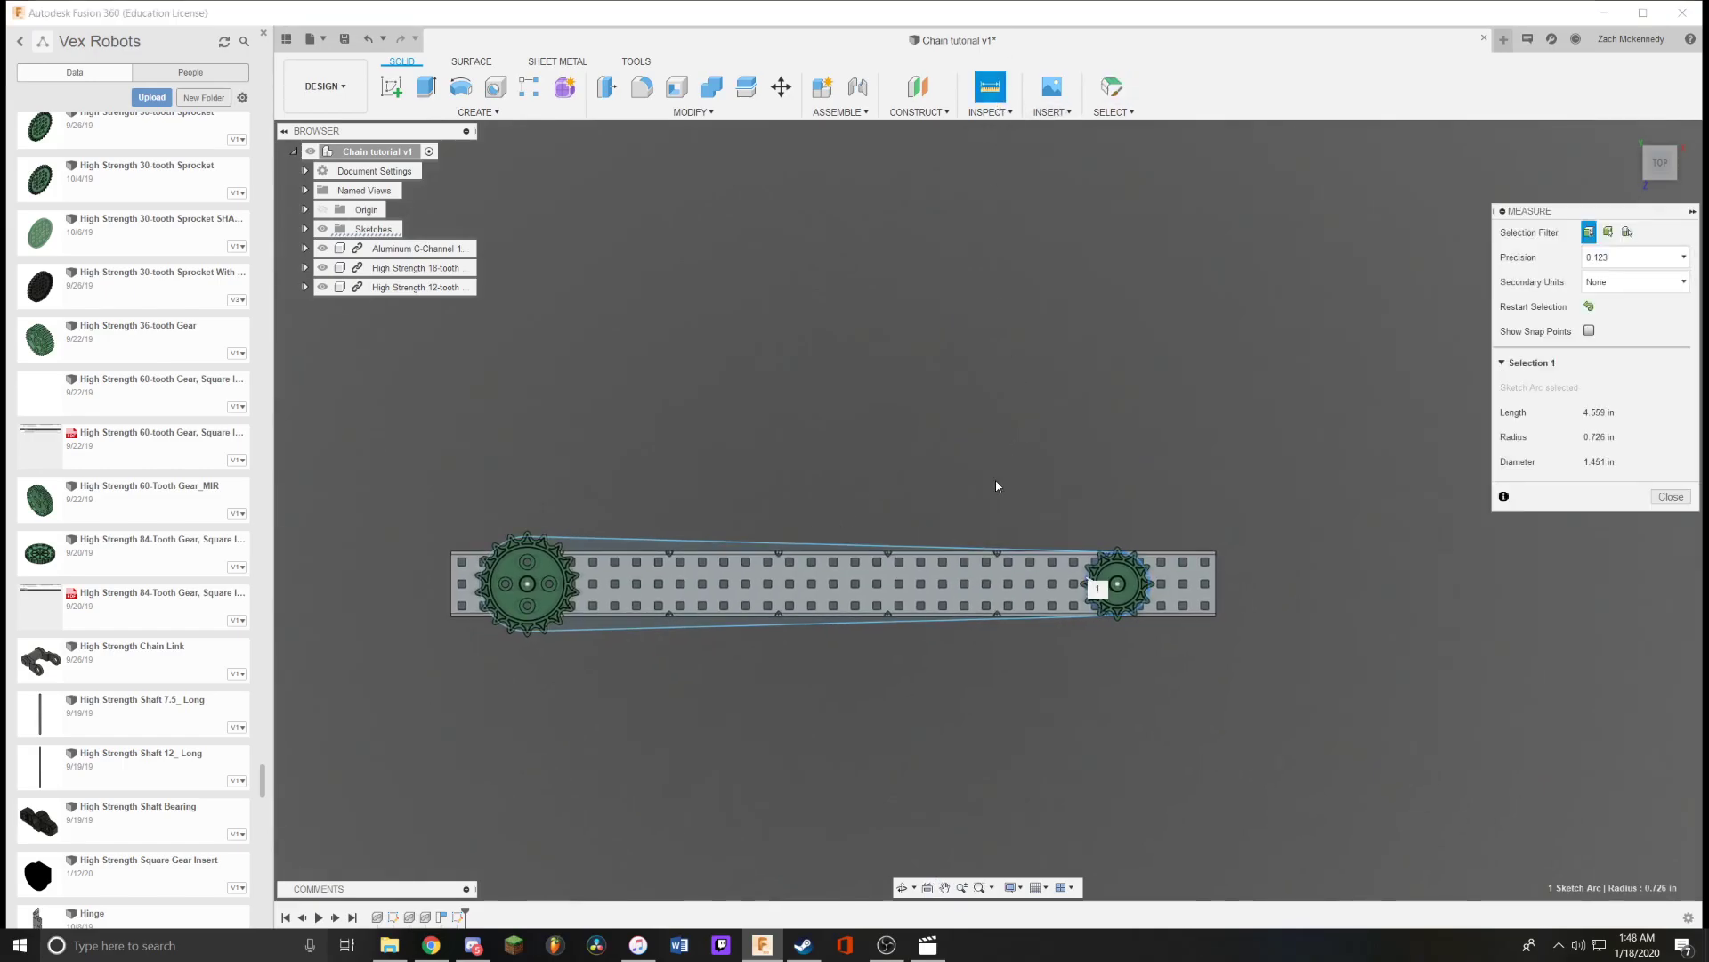
pyautogui.click(923, 544)
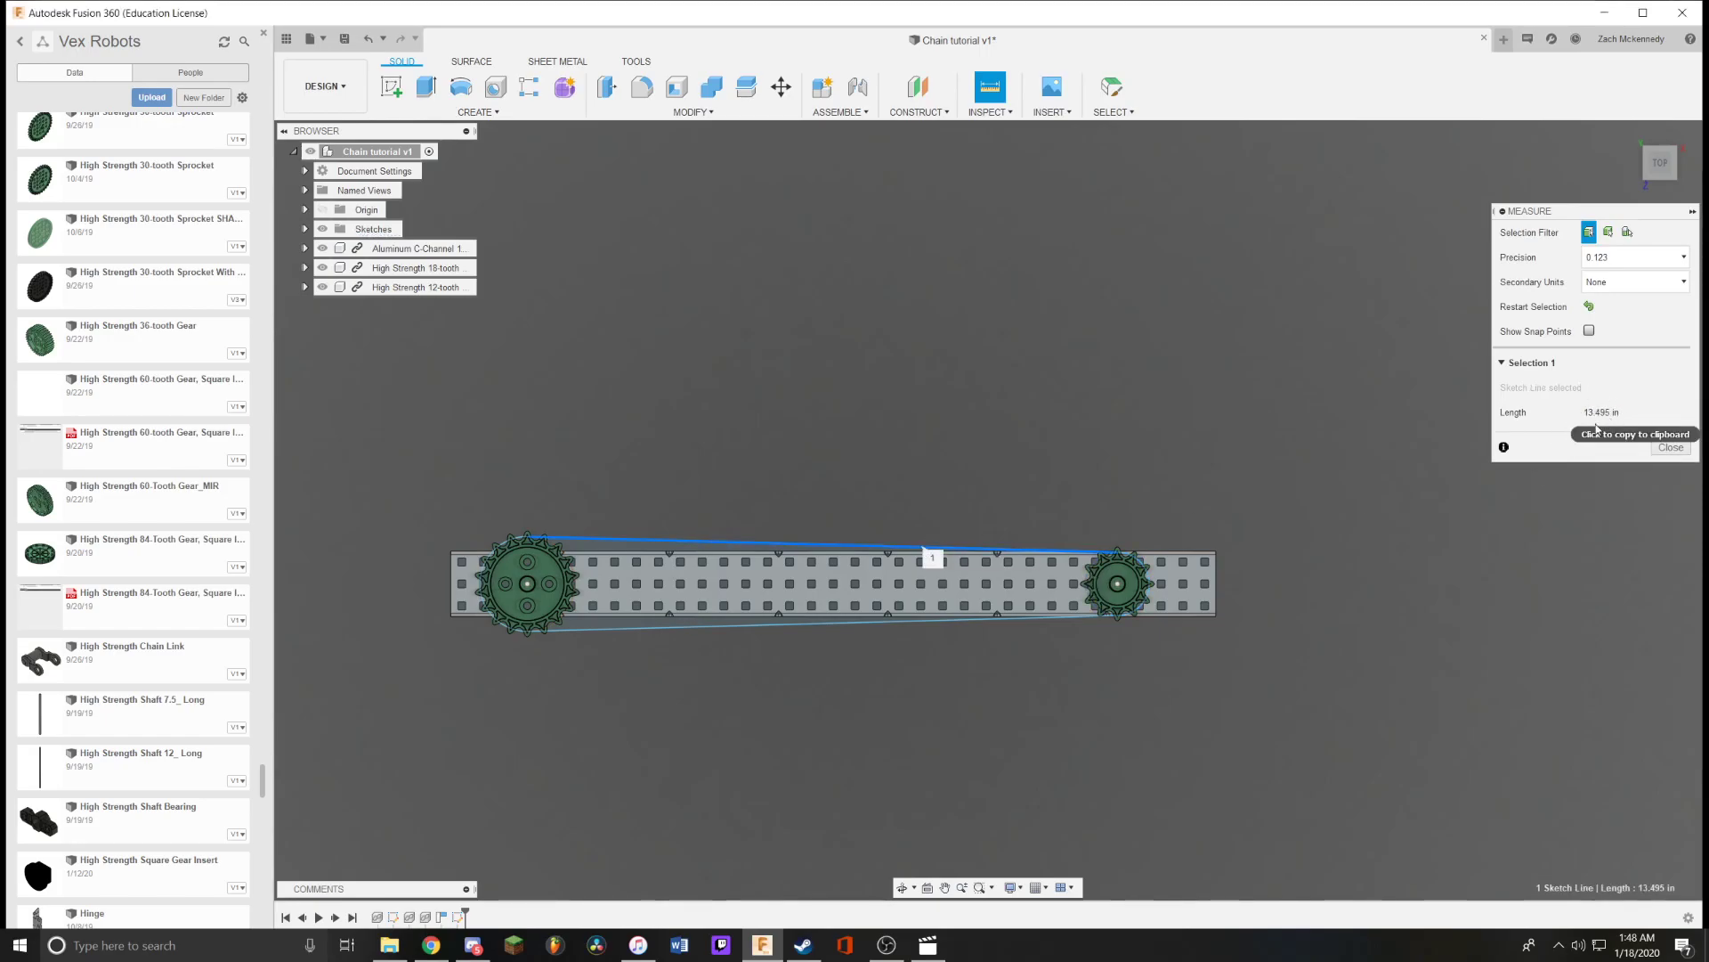
pyautogui.click(1150, 584)
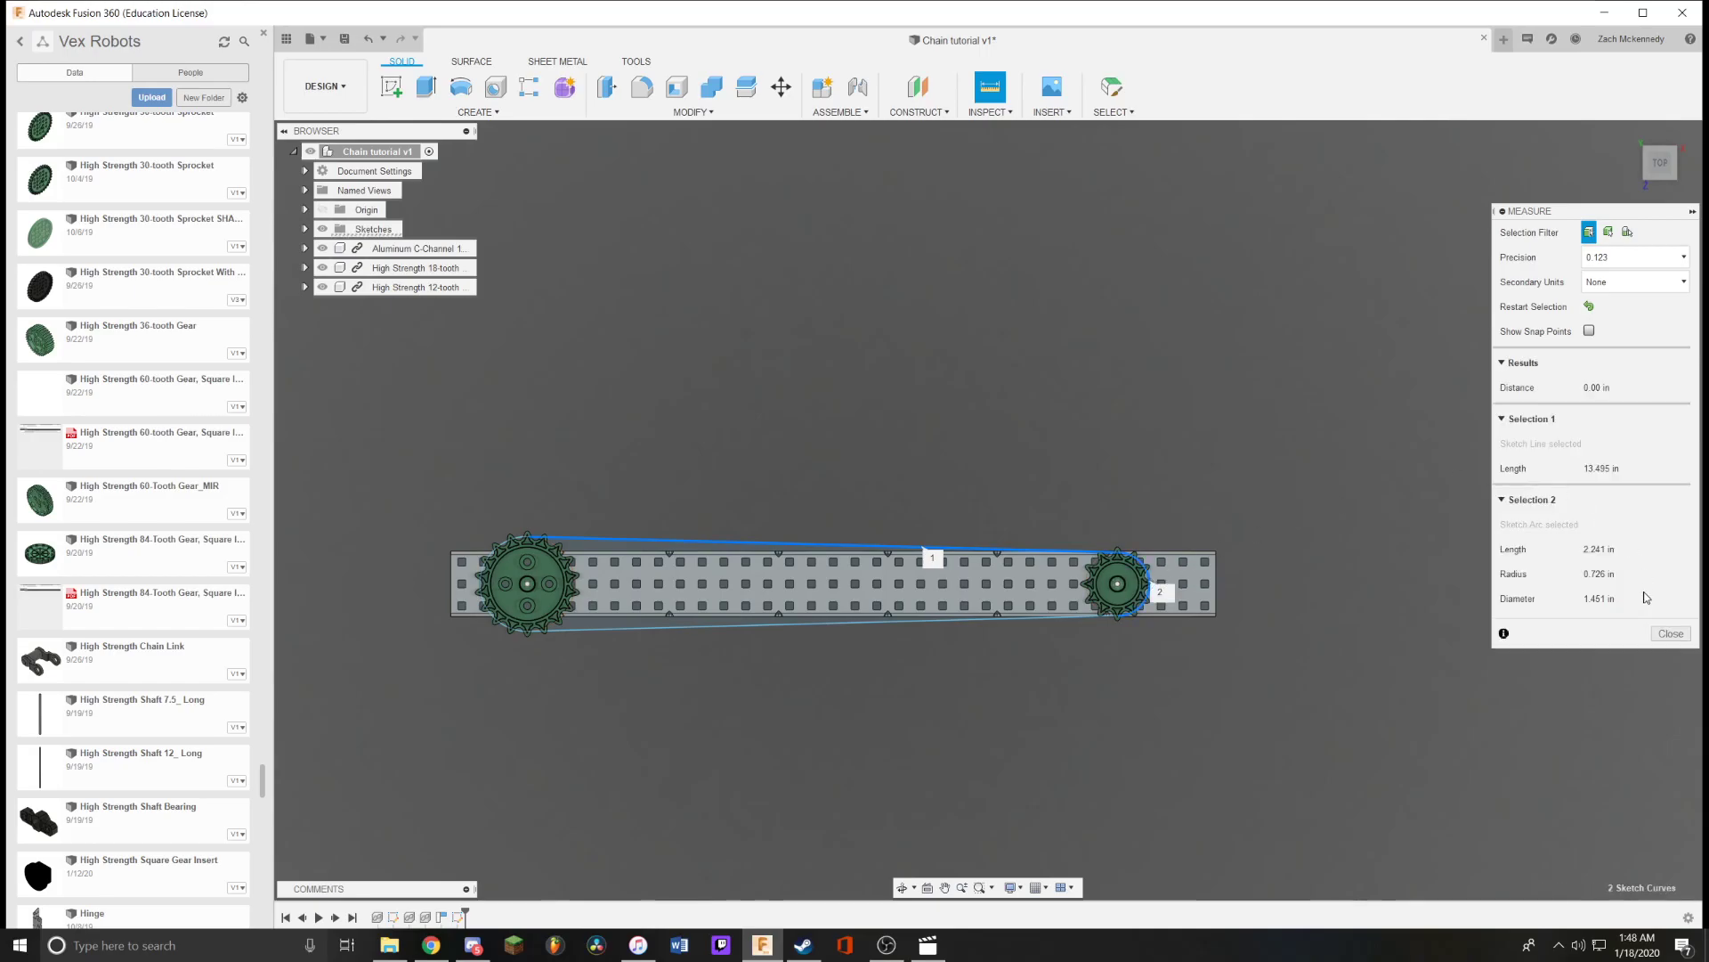
pyautogui.click(969, 620)
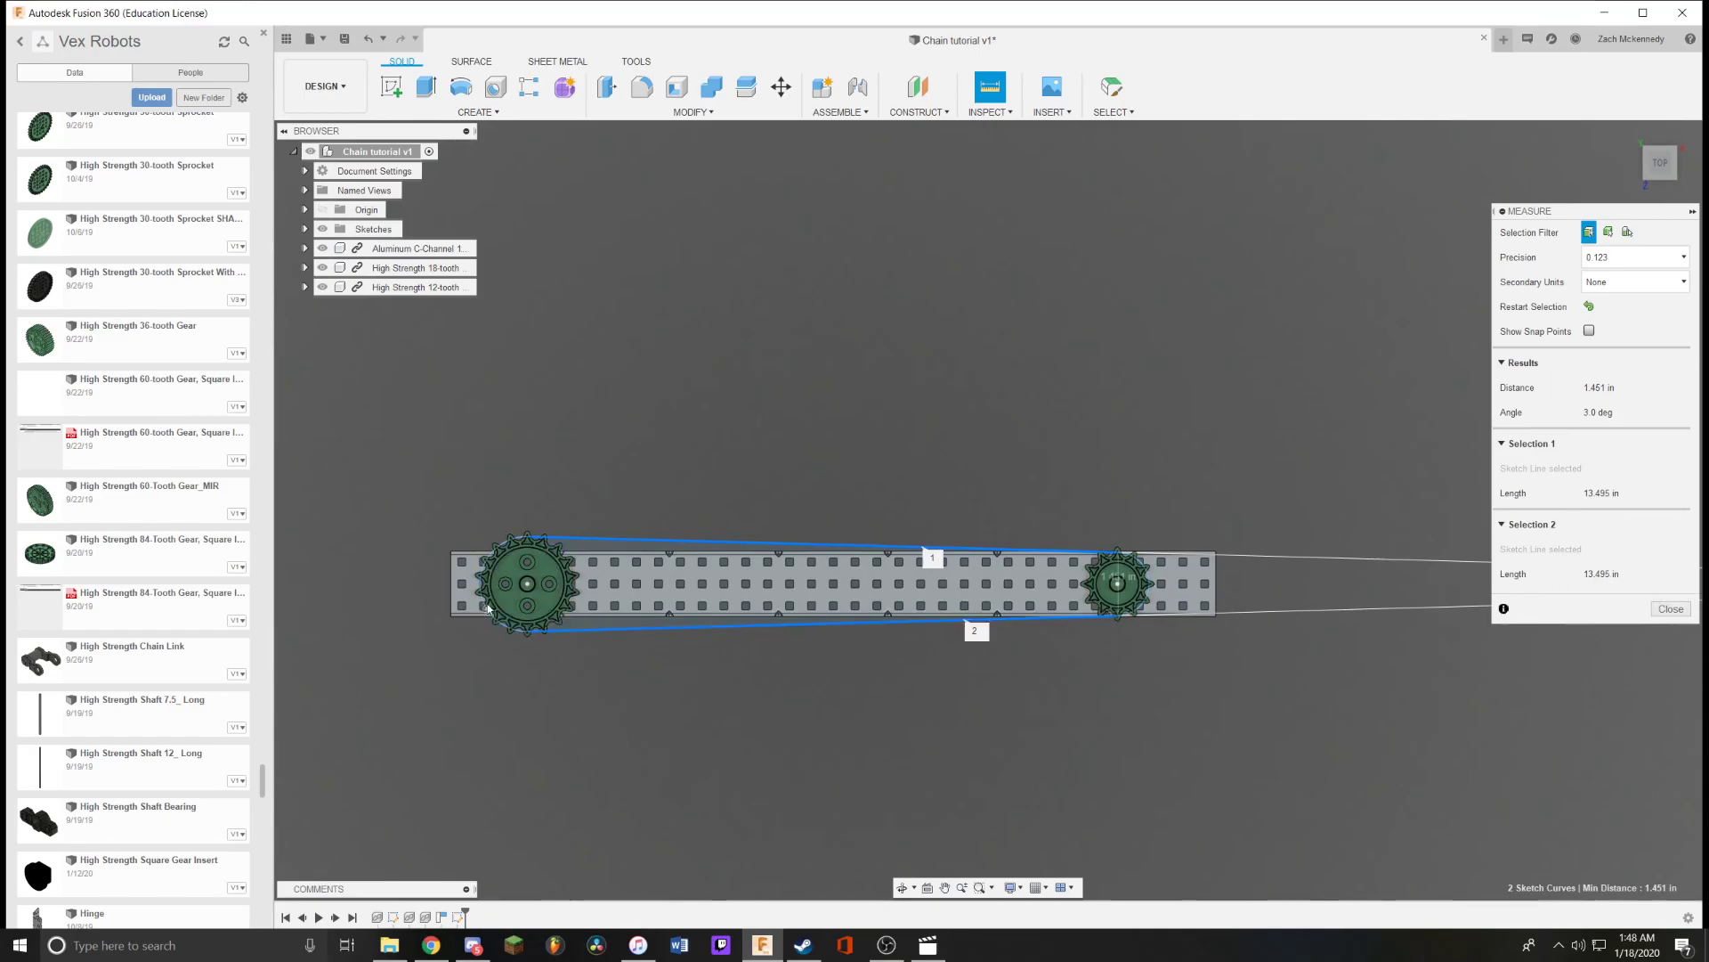
pyautogui.scroll(5, 476, 604)
pyautogui.scroll(2, 476, 604)
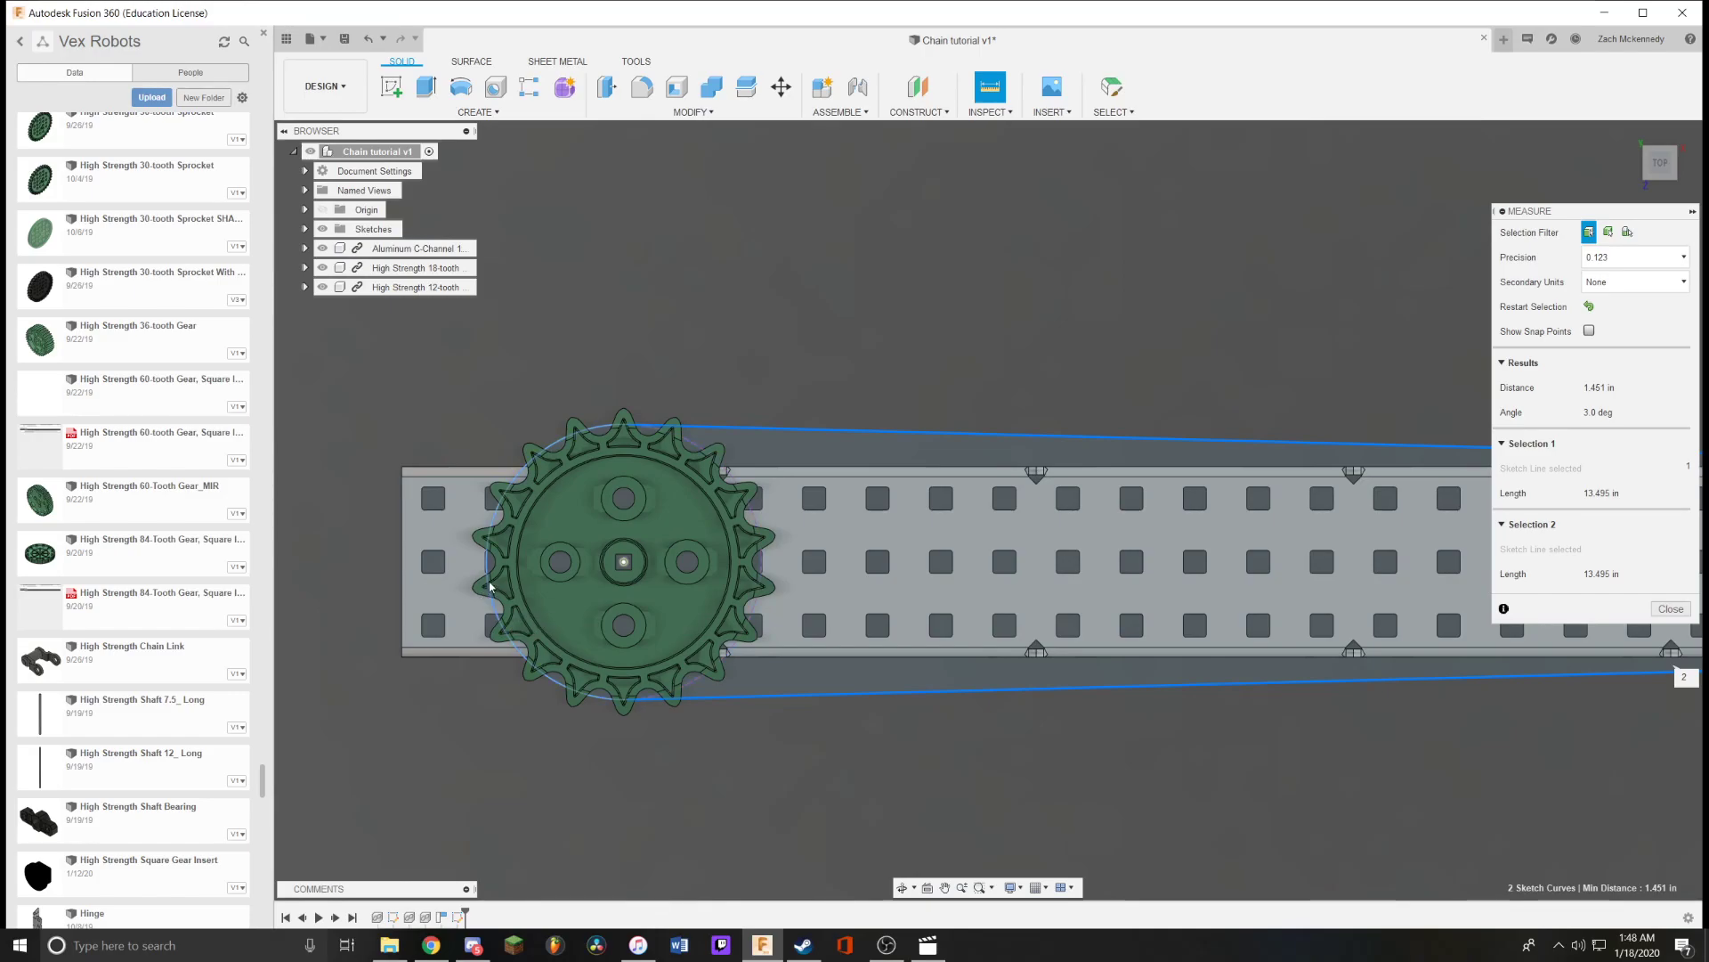
pyautogui.click(487, 567)
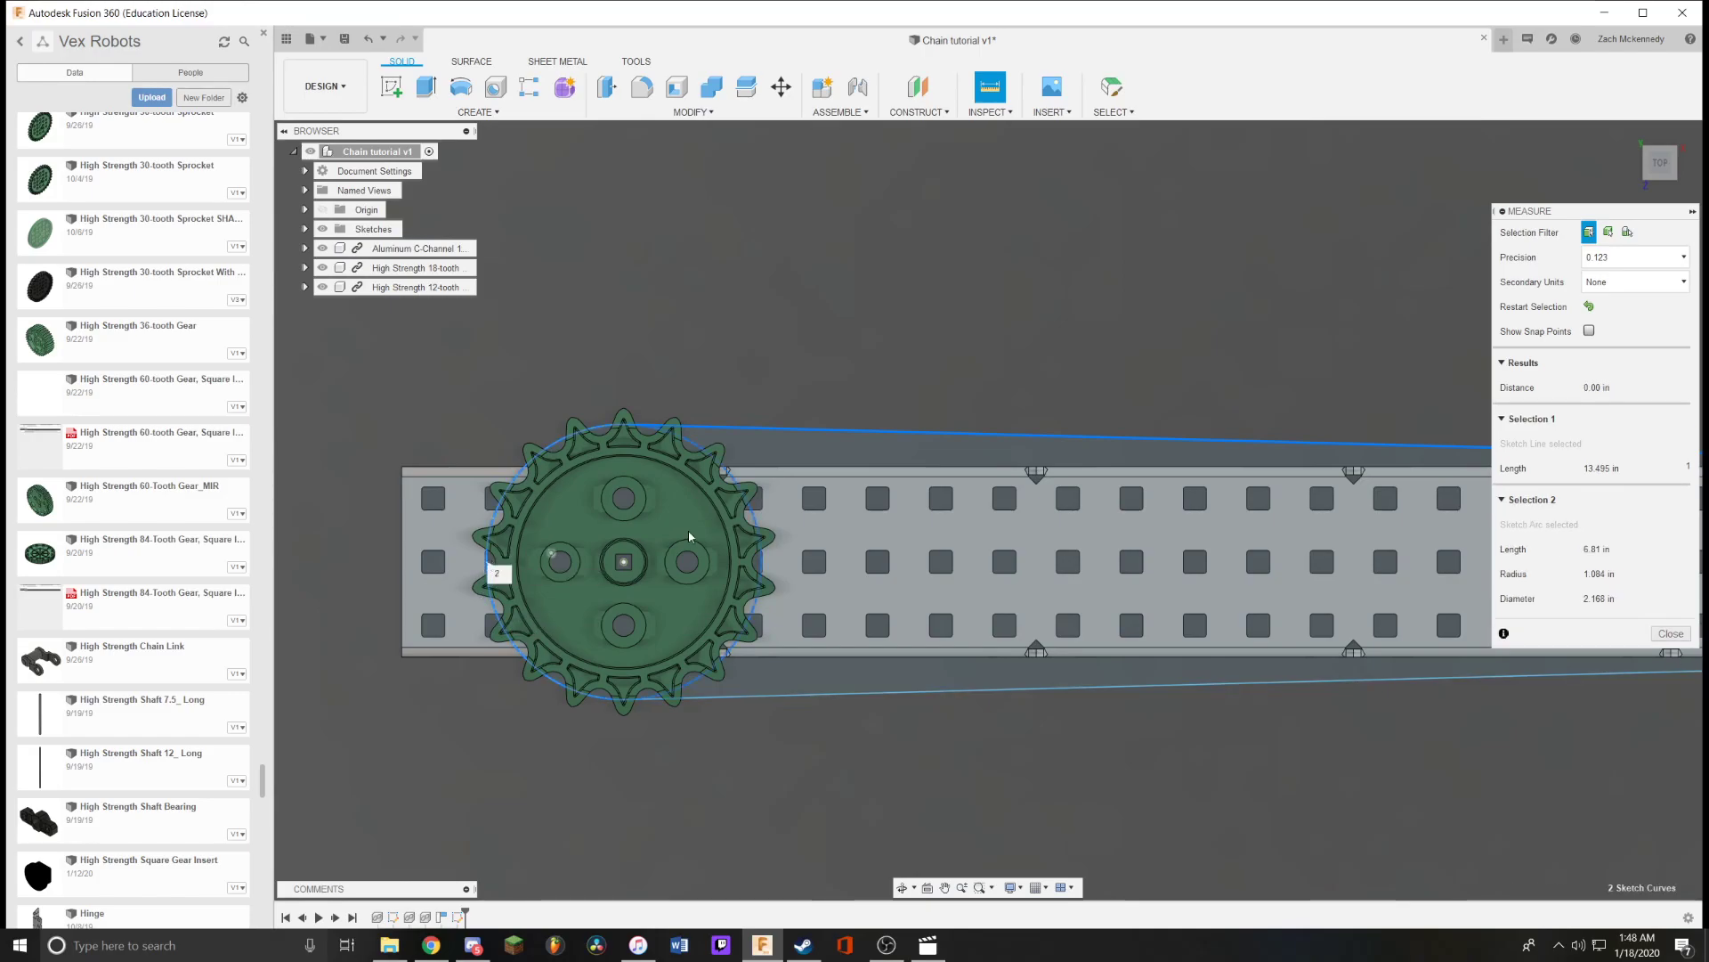
pyautogui.click(554, 688)
pyautogui.click(553, 687)
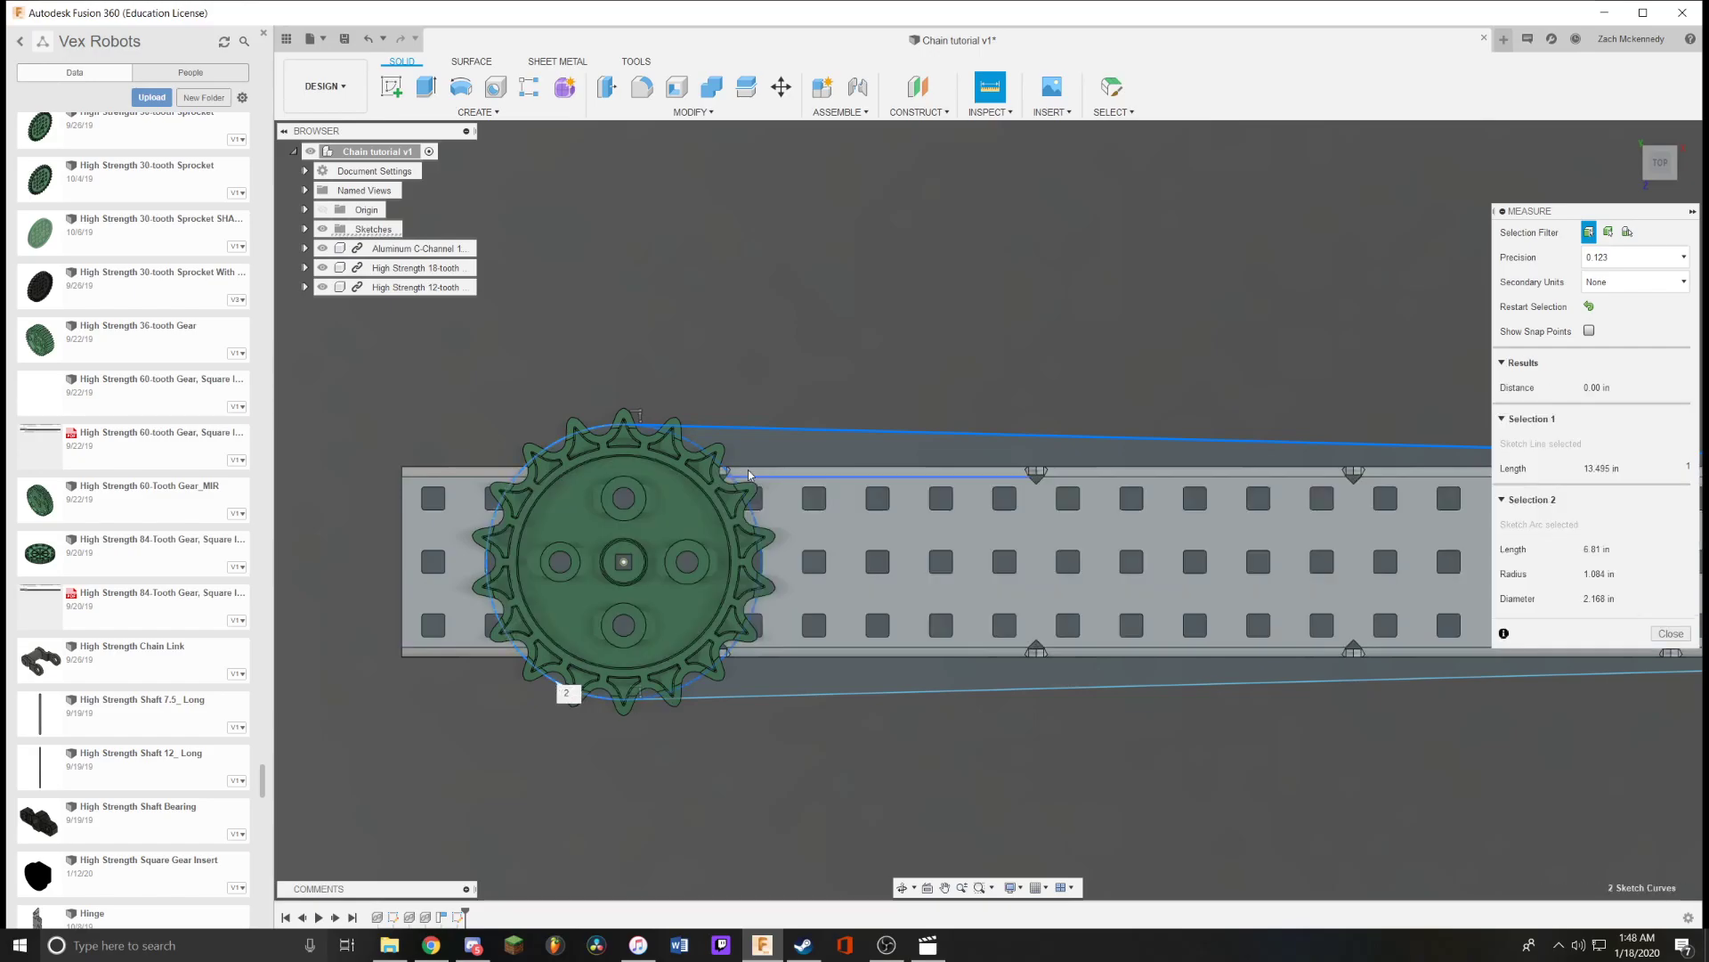
pyautogui.click(597, 433)
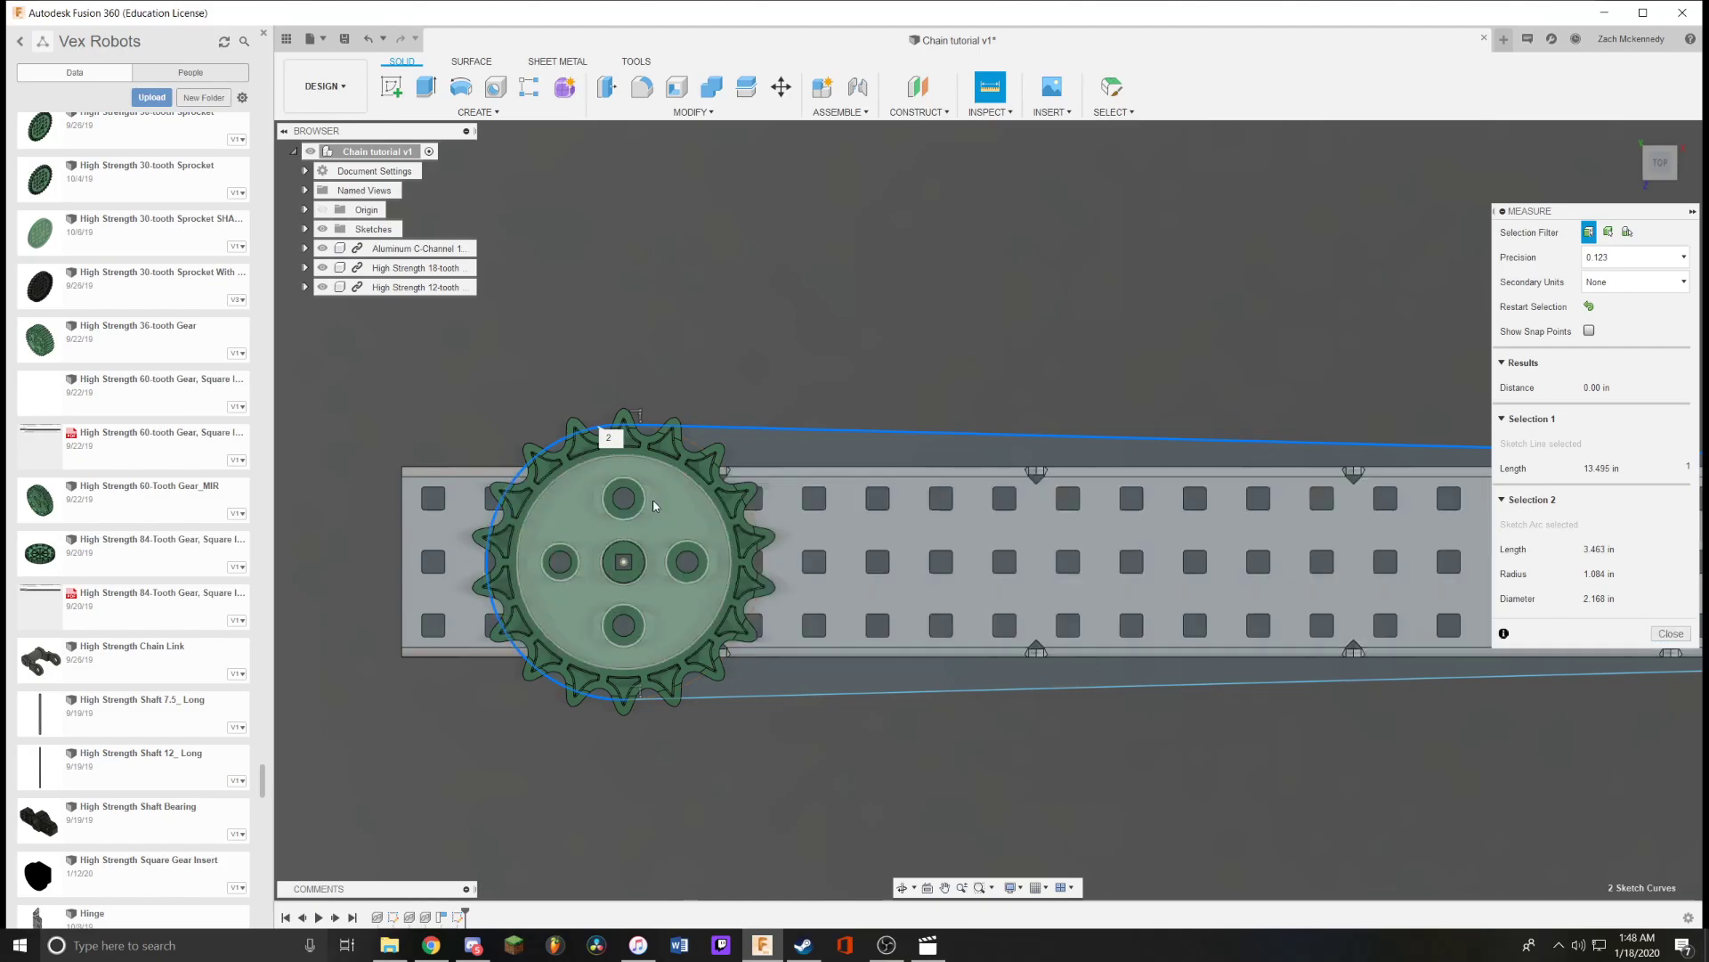
pyautogui.scroll(-2, 650, 512)
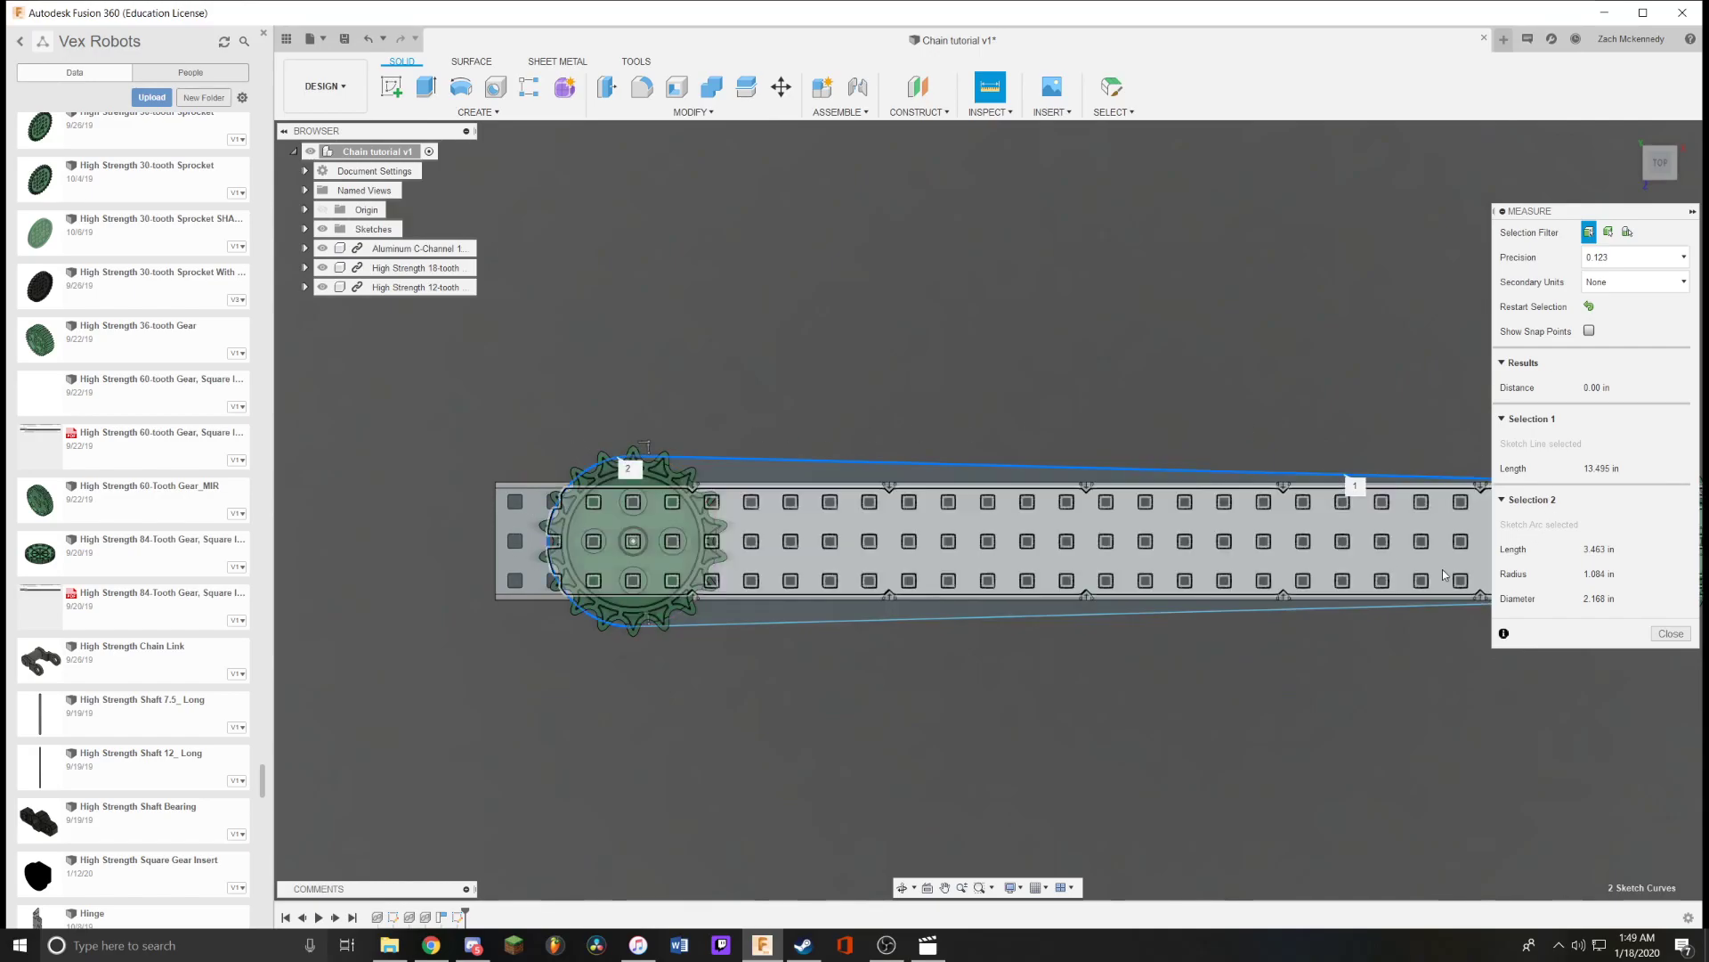
pyautogui.click(1669, 633)
pyautogui.scroll(-4, 1126, 623)
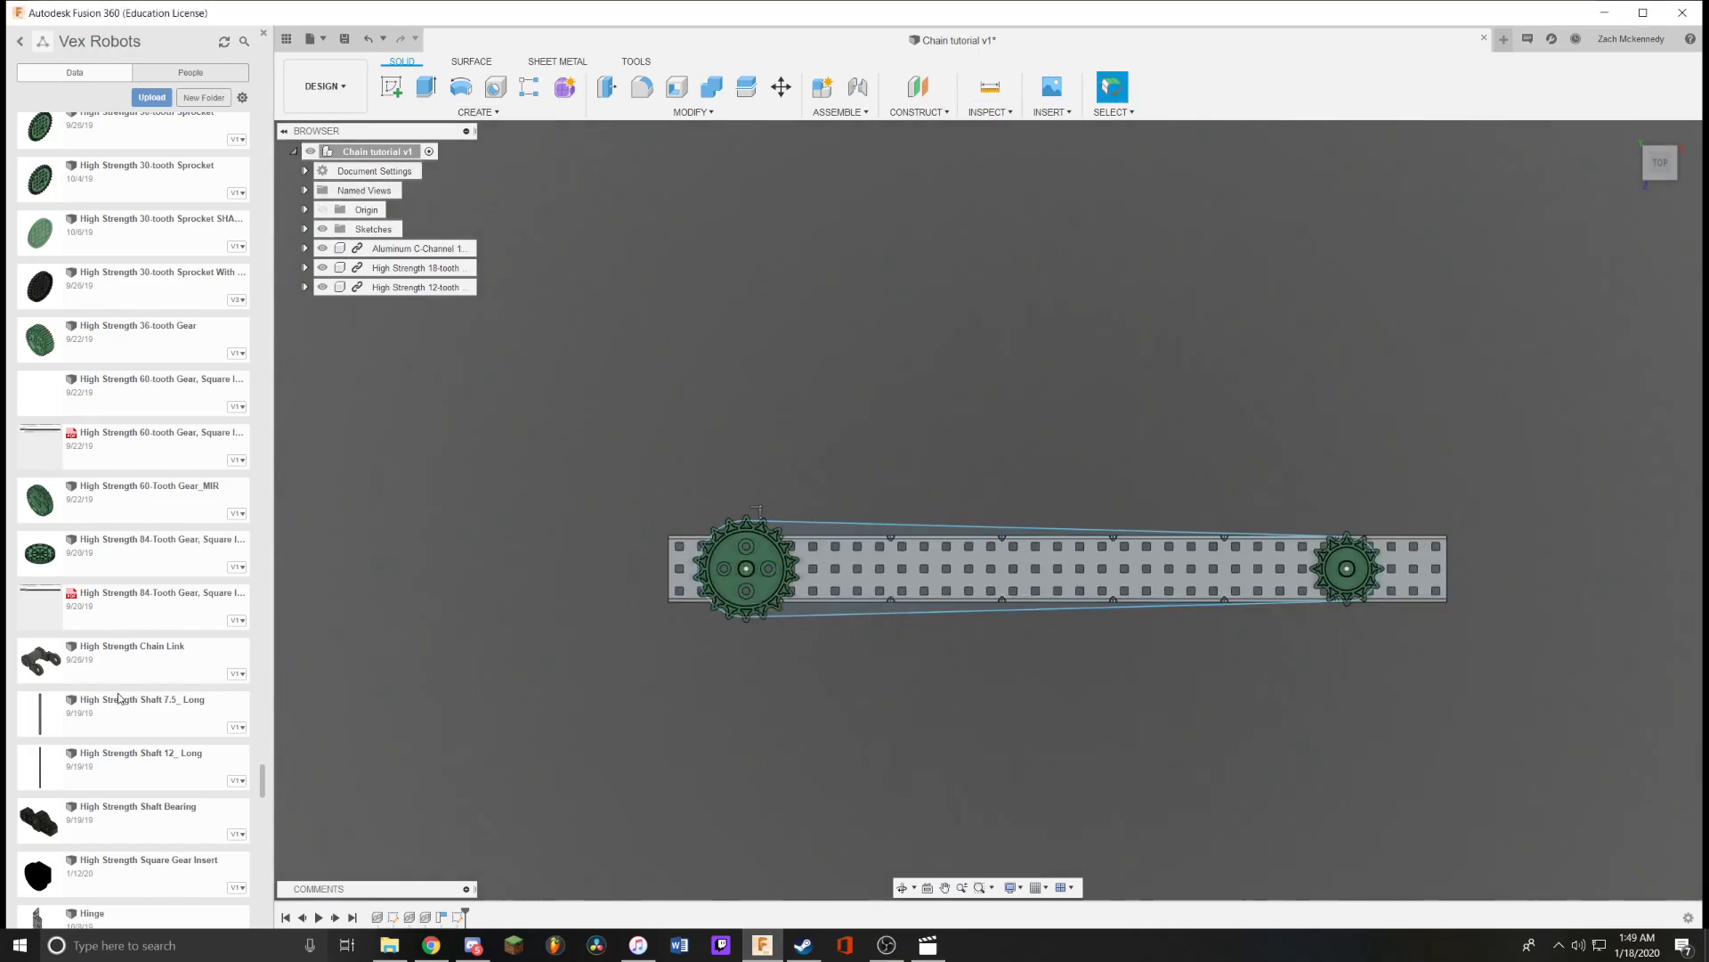
# Insert a High Strength Chain Link and raise it 3.10 in along Y.
pyautogui.moveTo(120, 663); pyautogui.dragTo(984, 554)
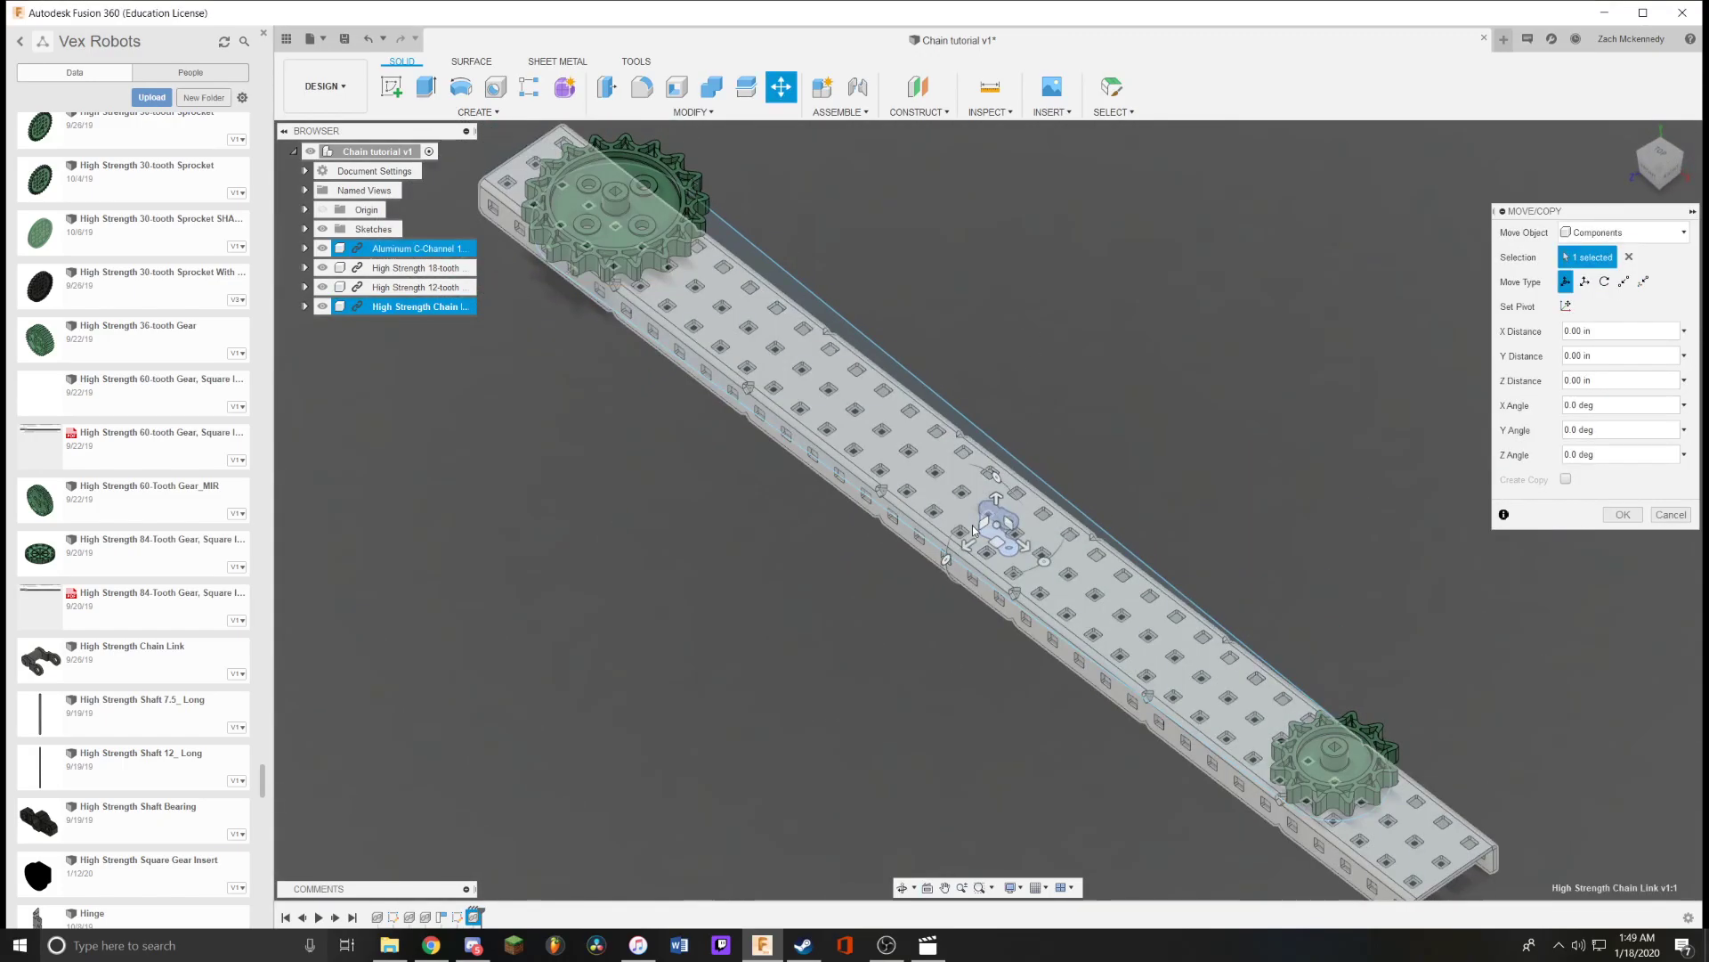
pyautogui.moveTo(996, 499); pyautogui.dragTo(996, 333)
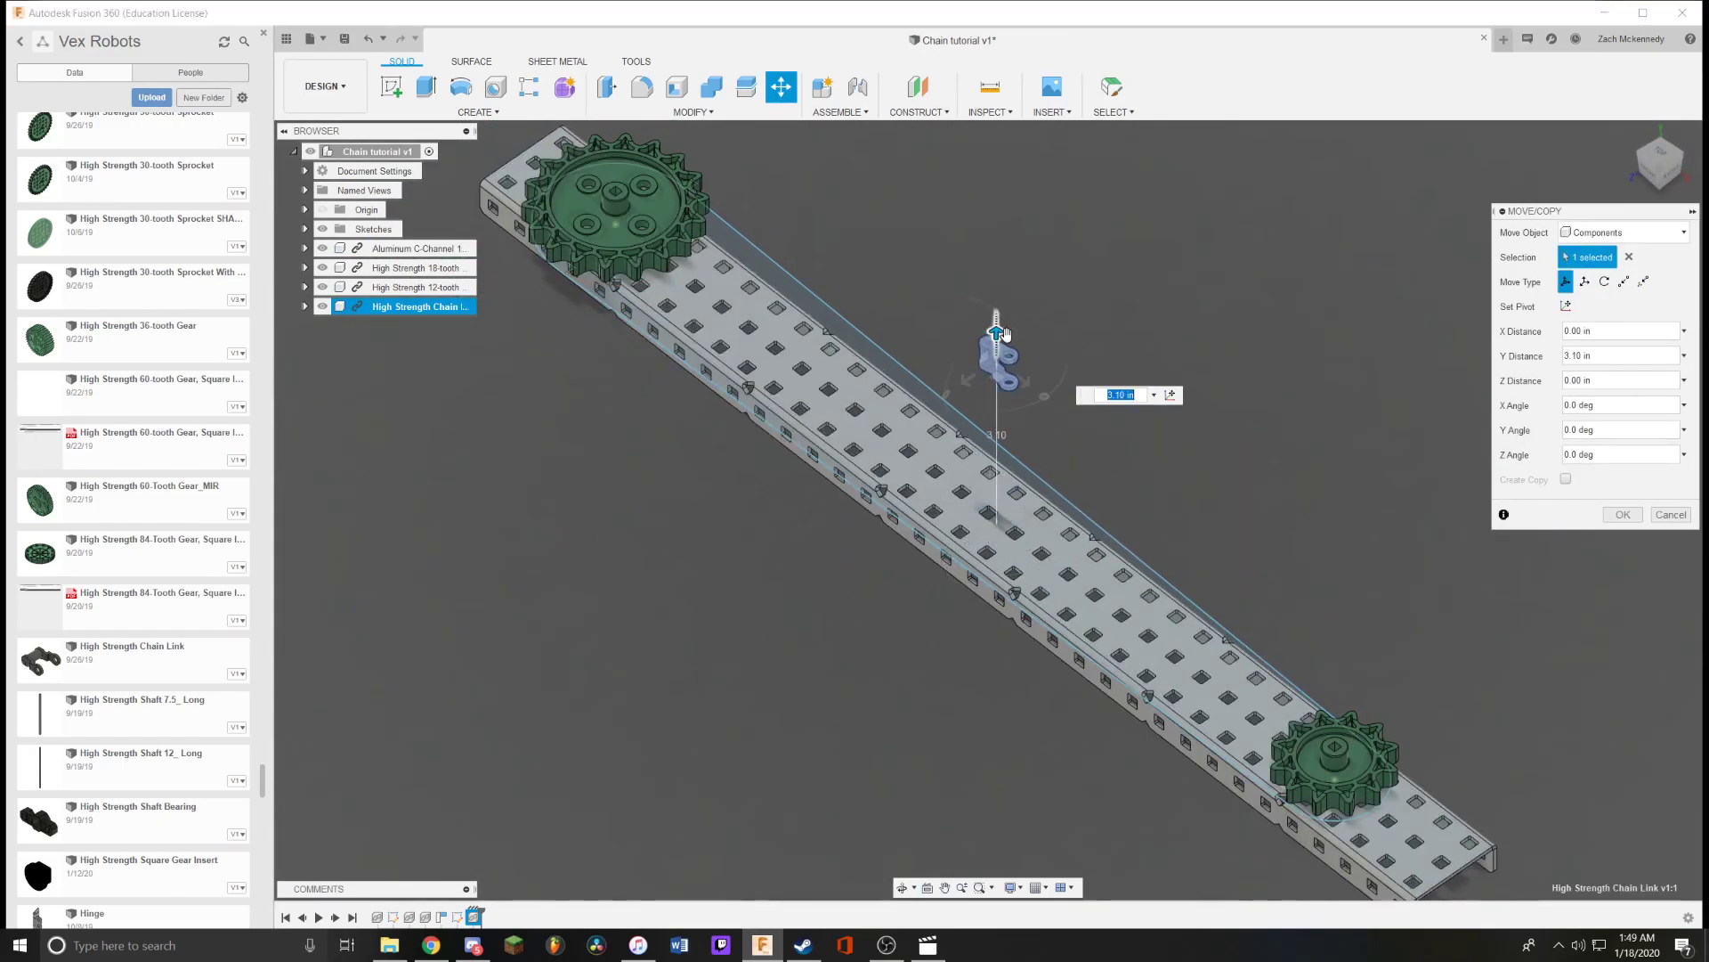
pyautogui.click(1625, 282)
pyautogui.scroll(5, 970, 372)
pyautogui.keyDown('shift'); pyautogui.moveTo(1270, 387); pyautogui.dragTo(1182, 297, button='middle'); pyautogui.keyUp('shift')
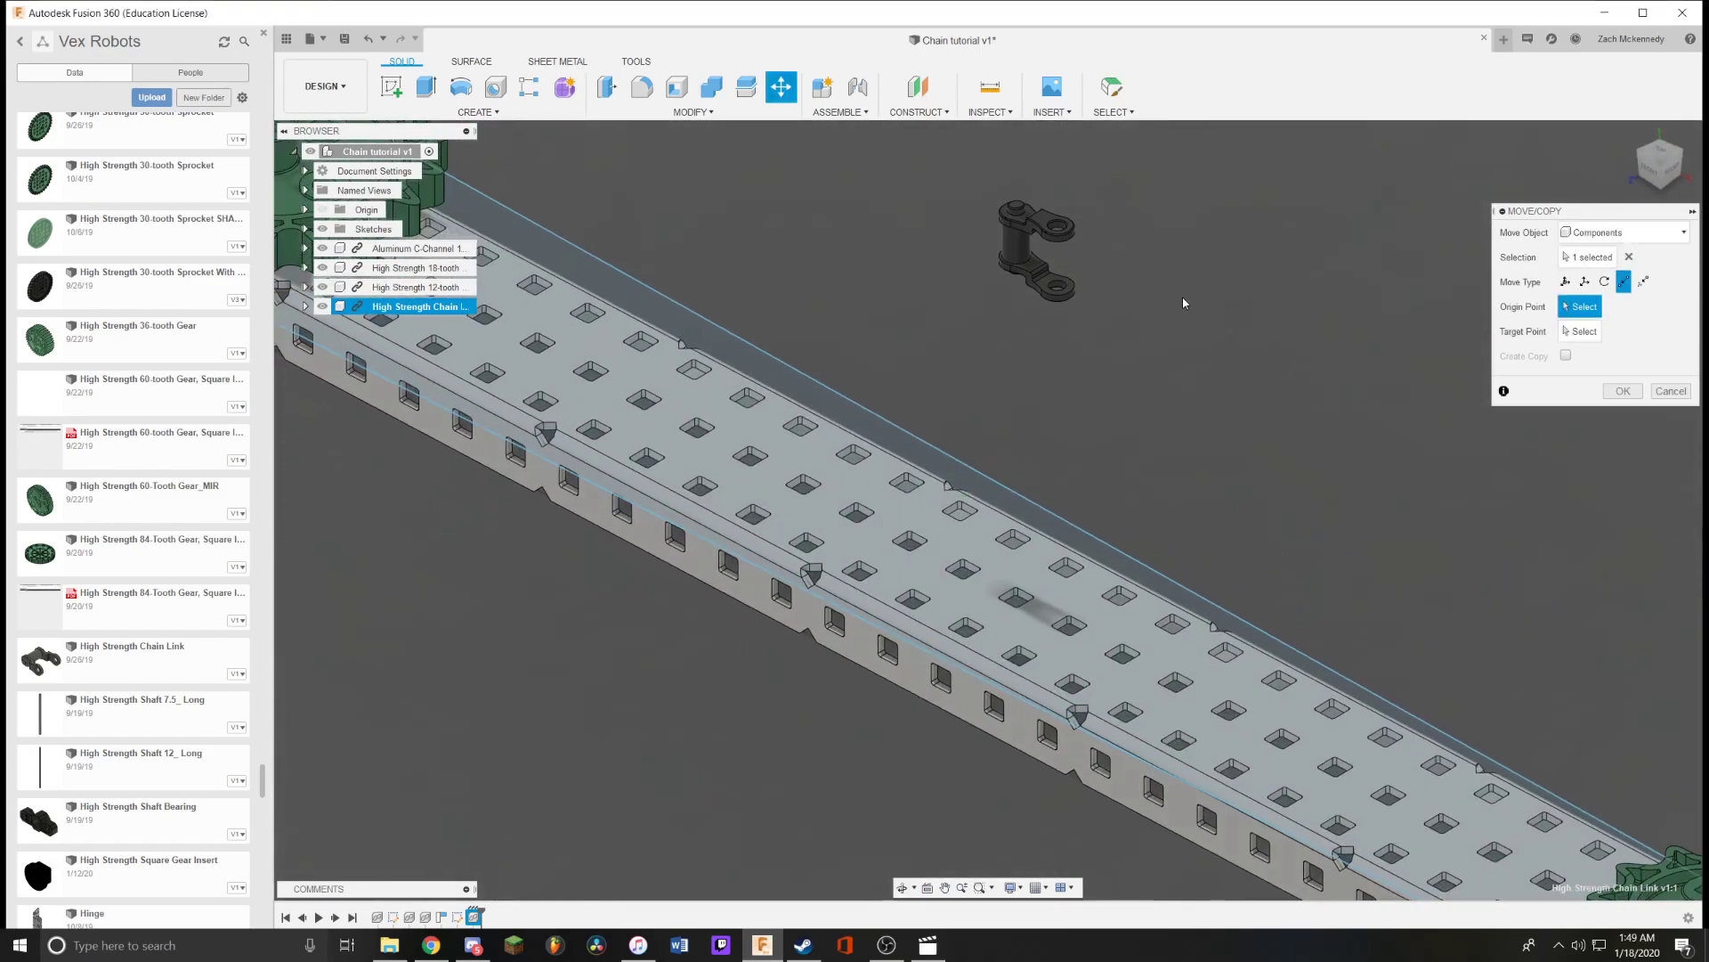
# Move the link point-to-point from its pin onto the 18-tooth sprocket's chain path.
pyautogui.click(1010, 248)
pyautogui.scroll(-5, 988, 446)
pyautogui.scroll(3, 938, 417)
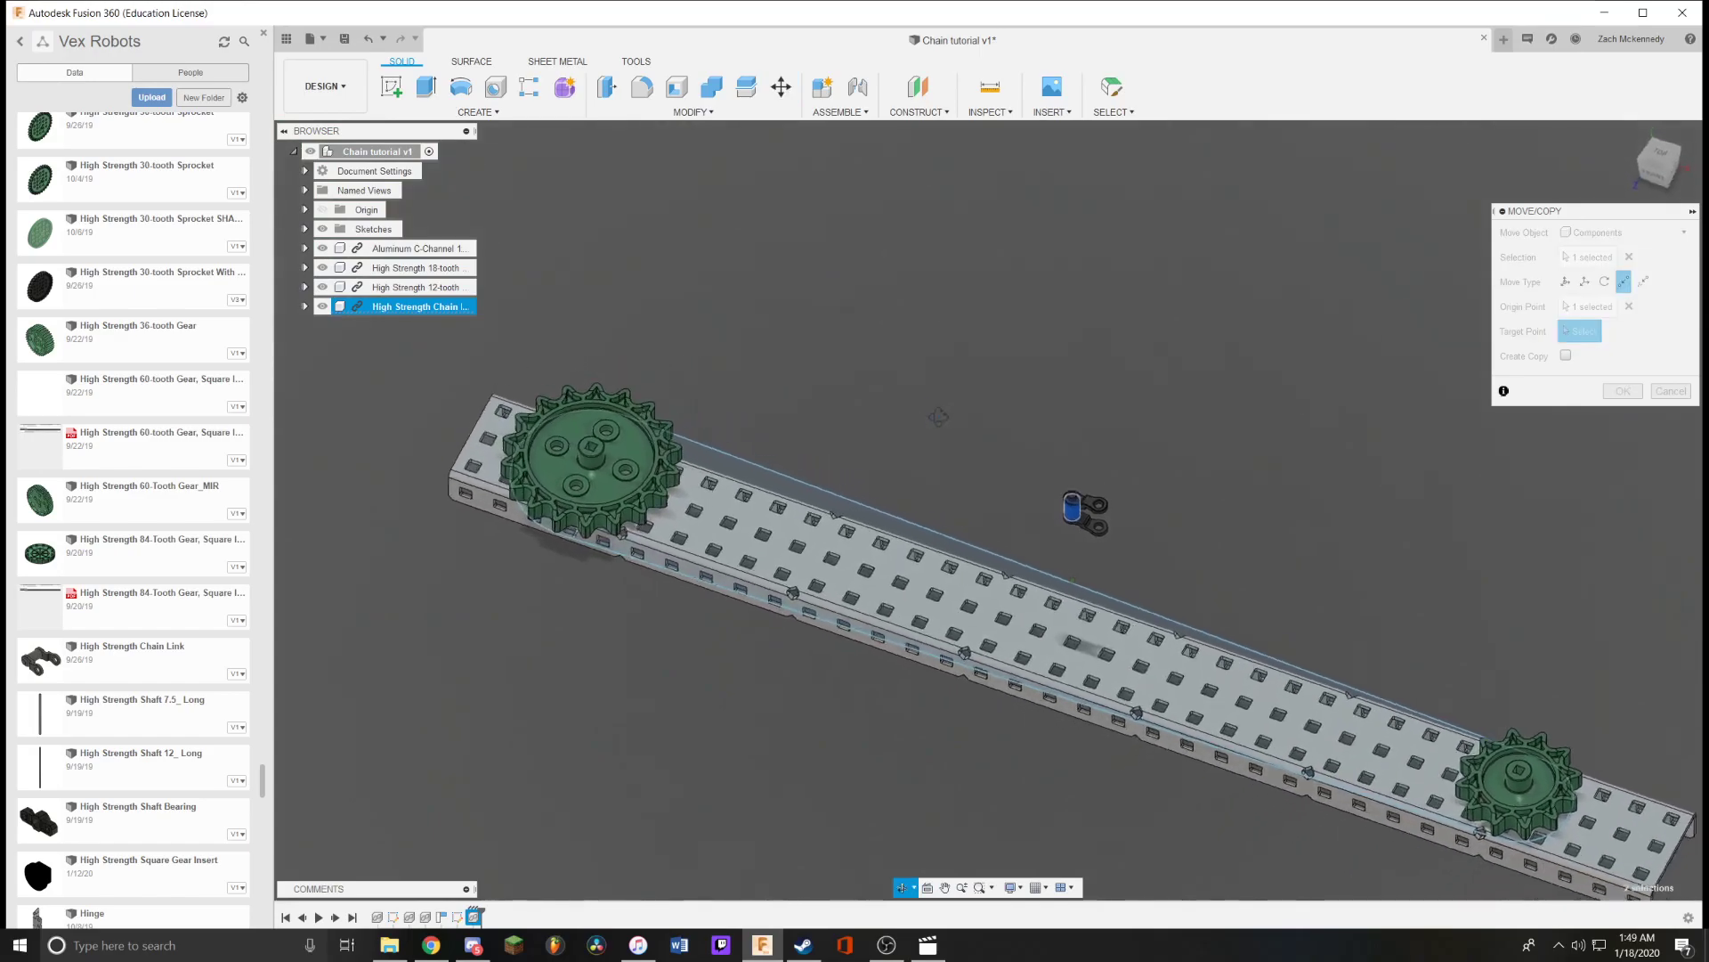
pyautogui.keyDown('shift'); pyautogui.moveTo(938, 417); pyautogui.dragTo(980, 484, button='middle'); pyautogui.keyUp('shift')
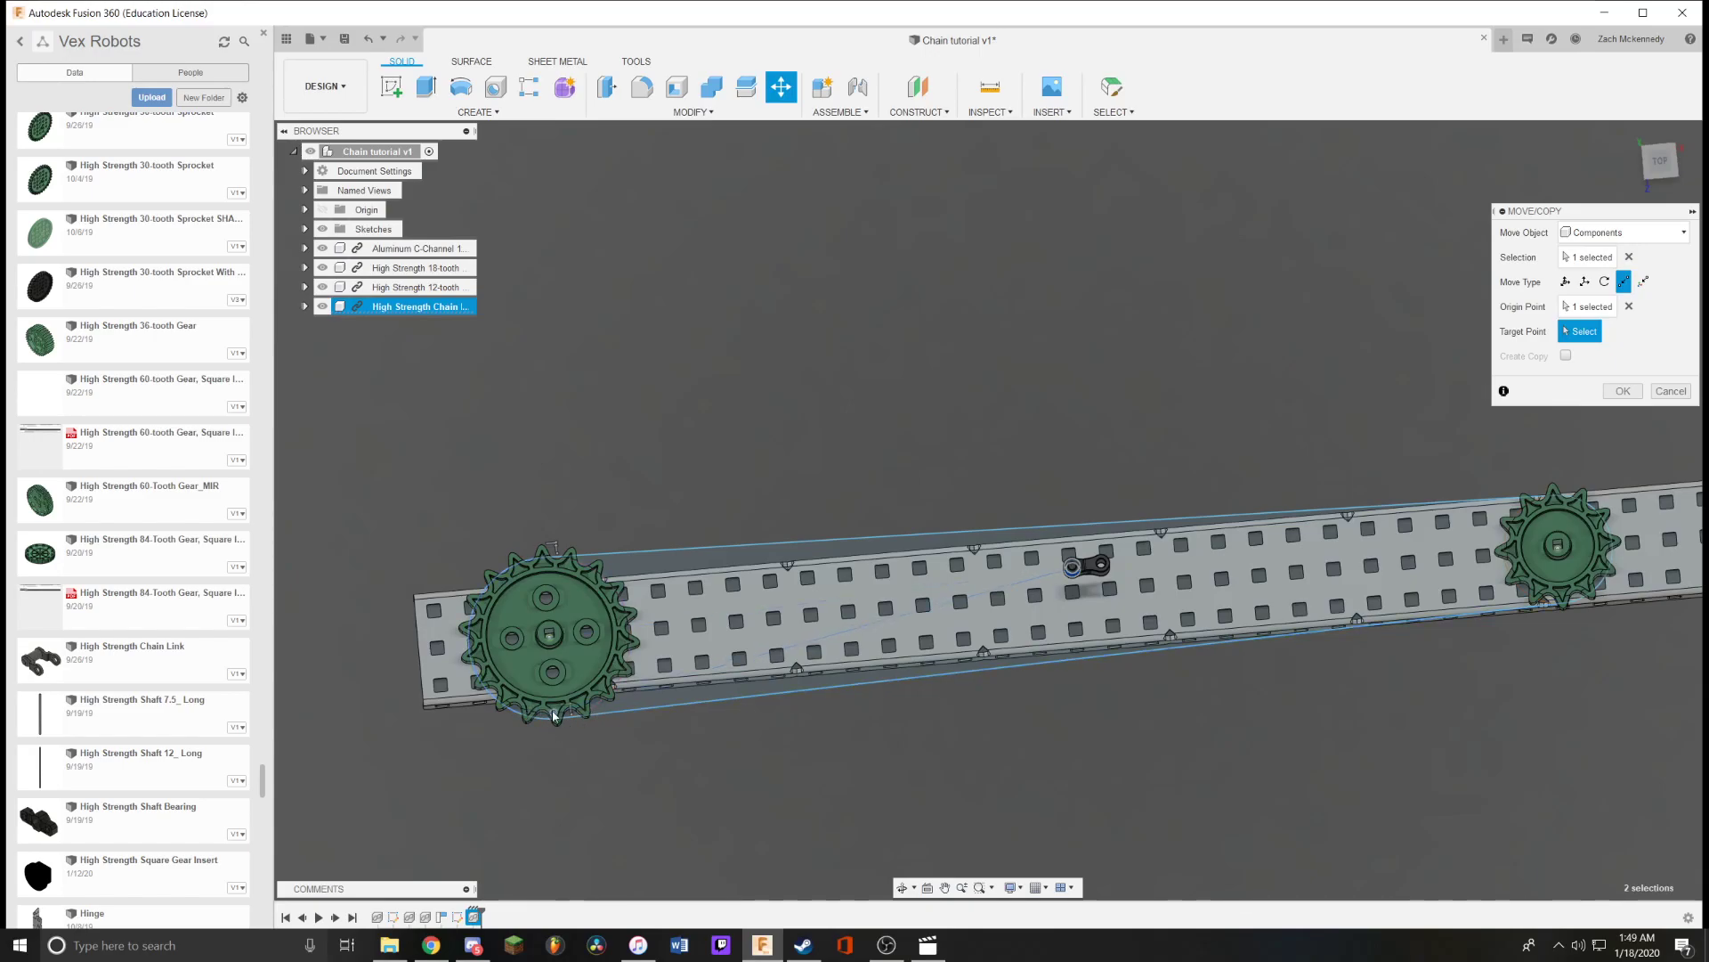
pyautogui.scroll(3, 554, 715)
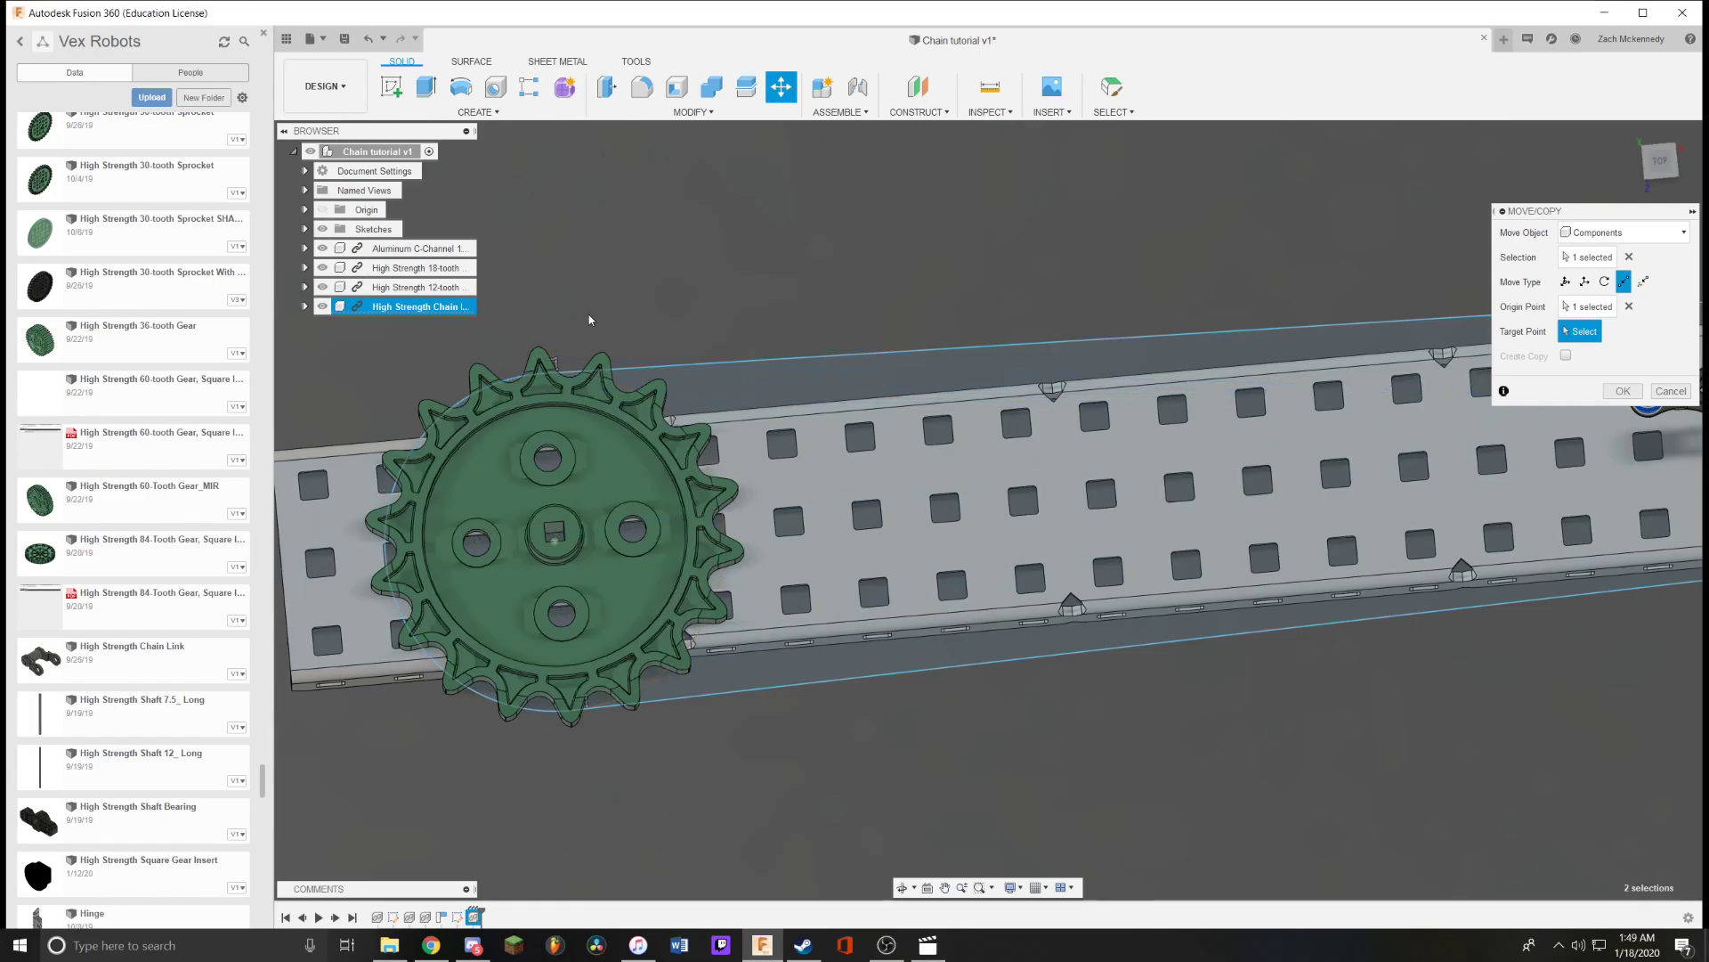
pyautogui.keyDown('shift'); pyautogui.moveTo(590, 319); pyautogui.dragTo(570, 404, button='middle'); pyautogui.keyUp('shift')
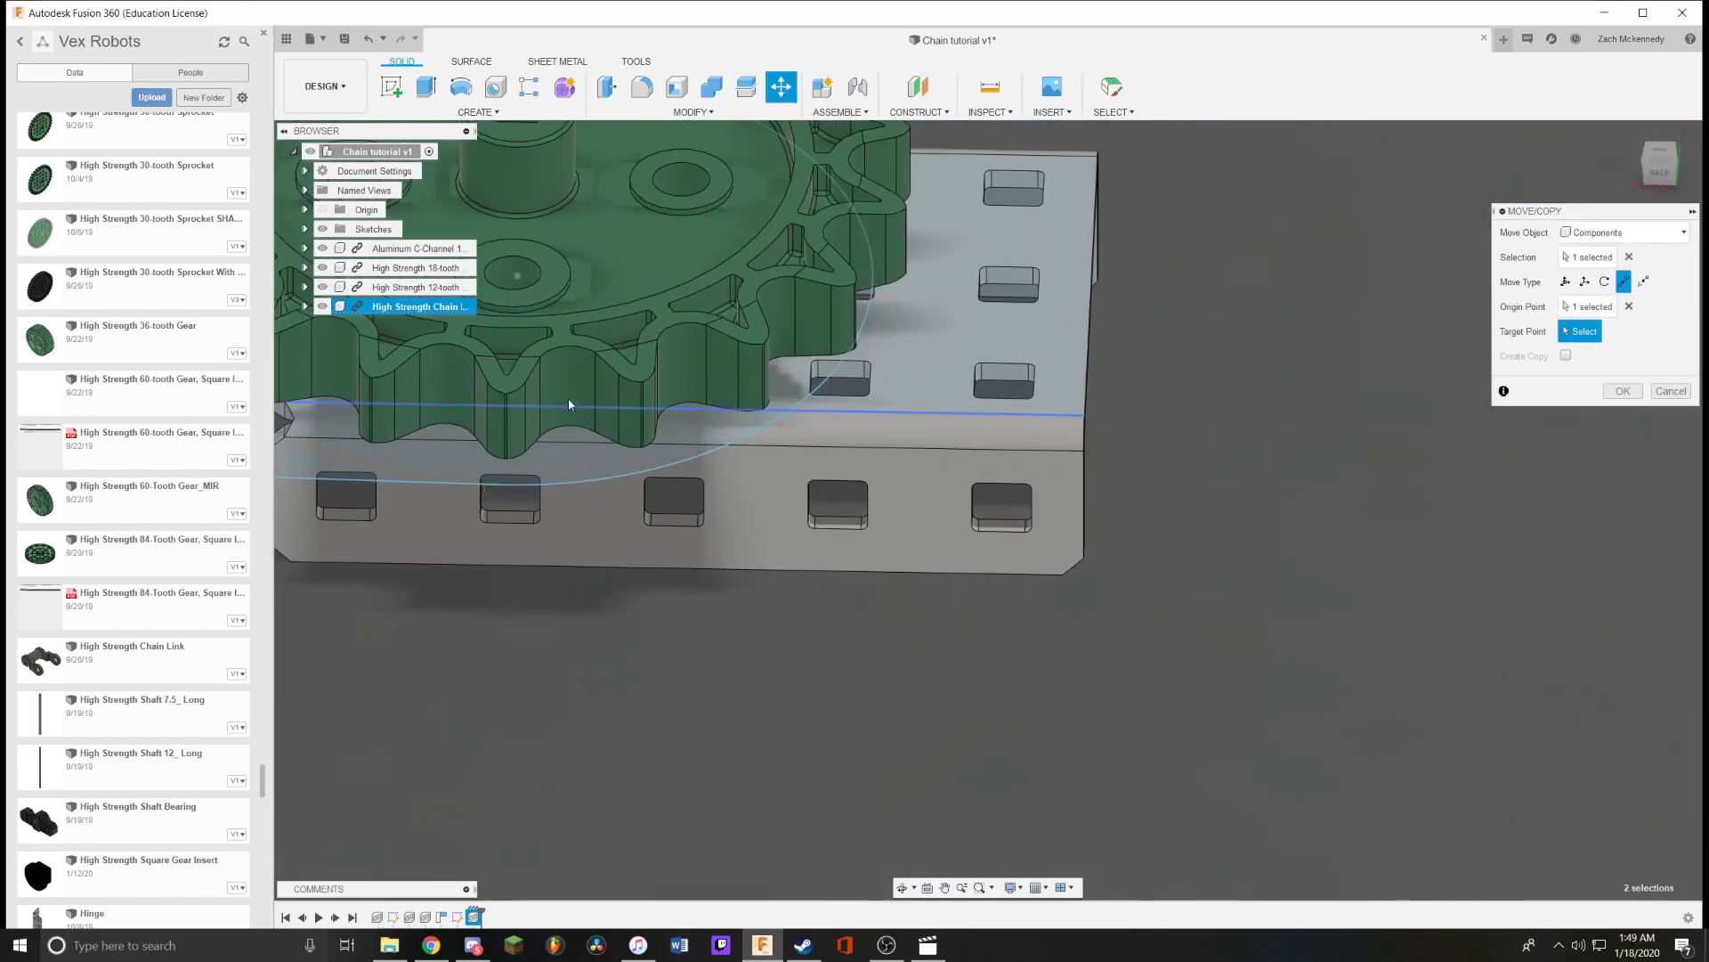
pyautogui.scroll(1, 568, 398)
pyautogui.click(569, 392)
pyautogui.scroll(-3, 570, 440)
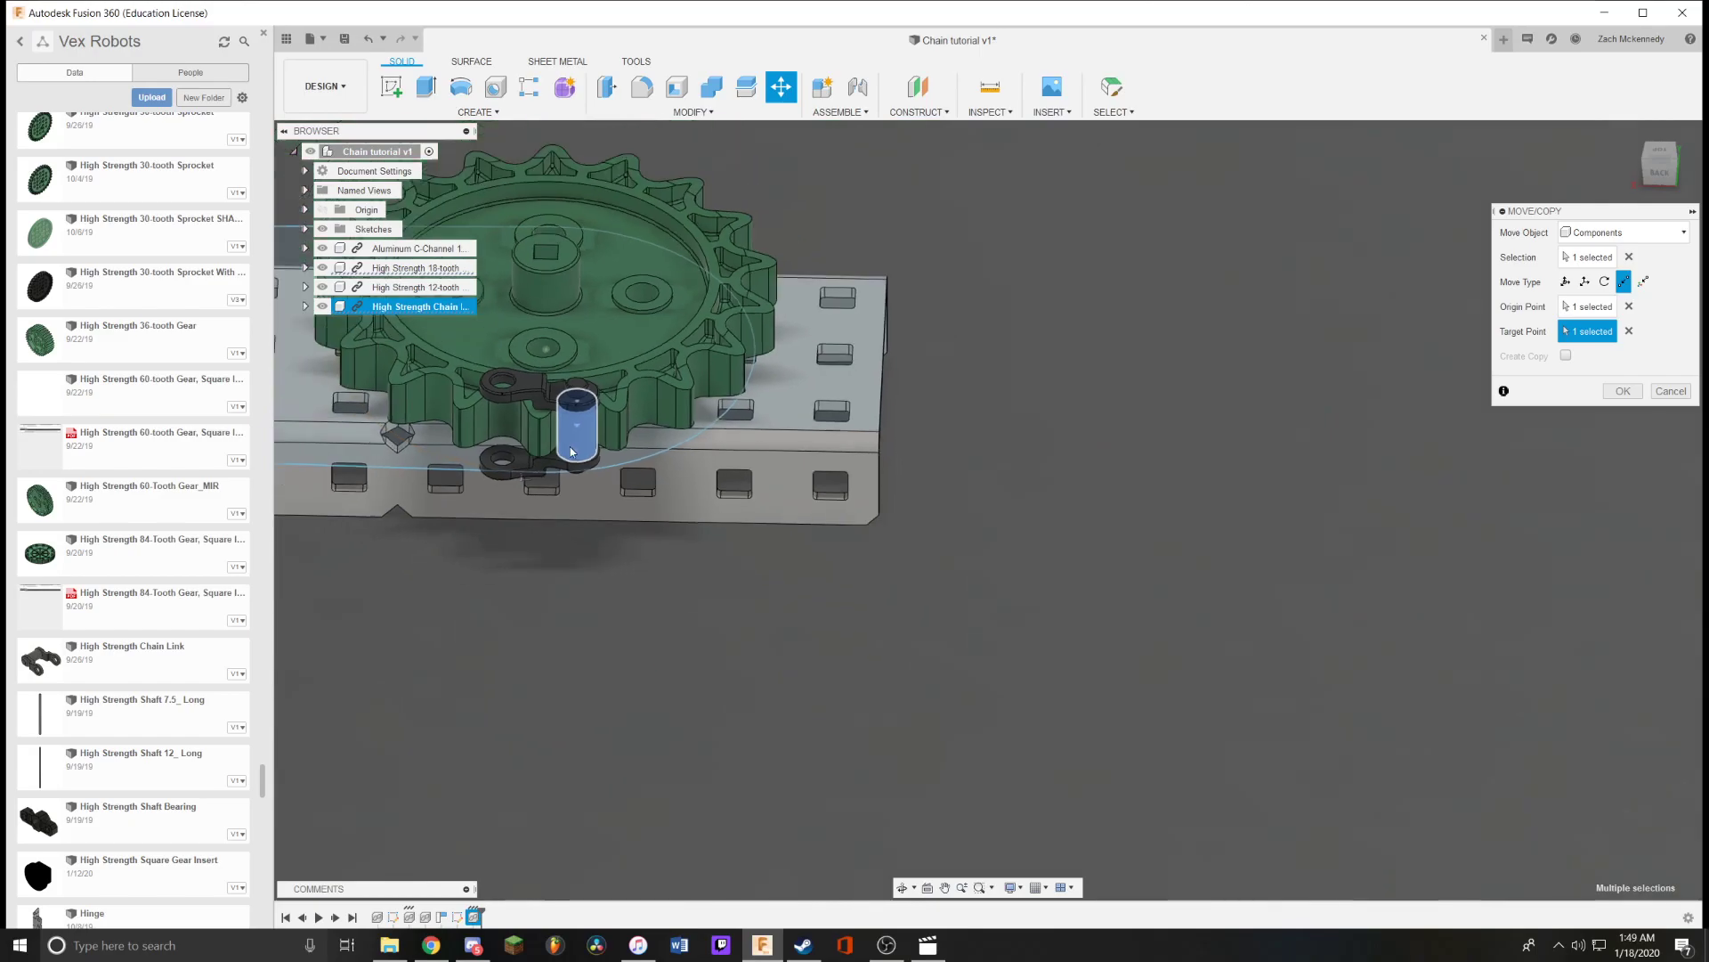
pyautogui.moveTo(570, 446); pyautogui.dragTo(676, 445, button='middle')
pyautogui.scroll(-2, 885, 442)
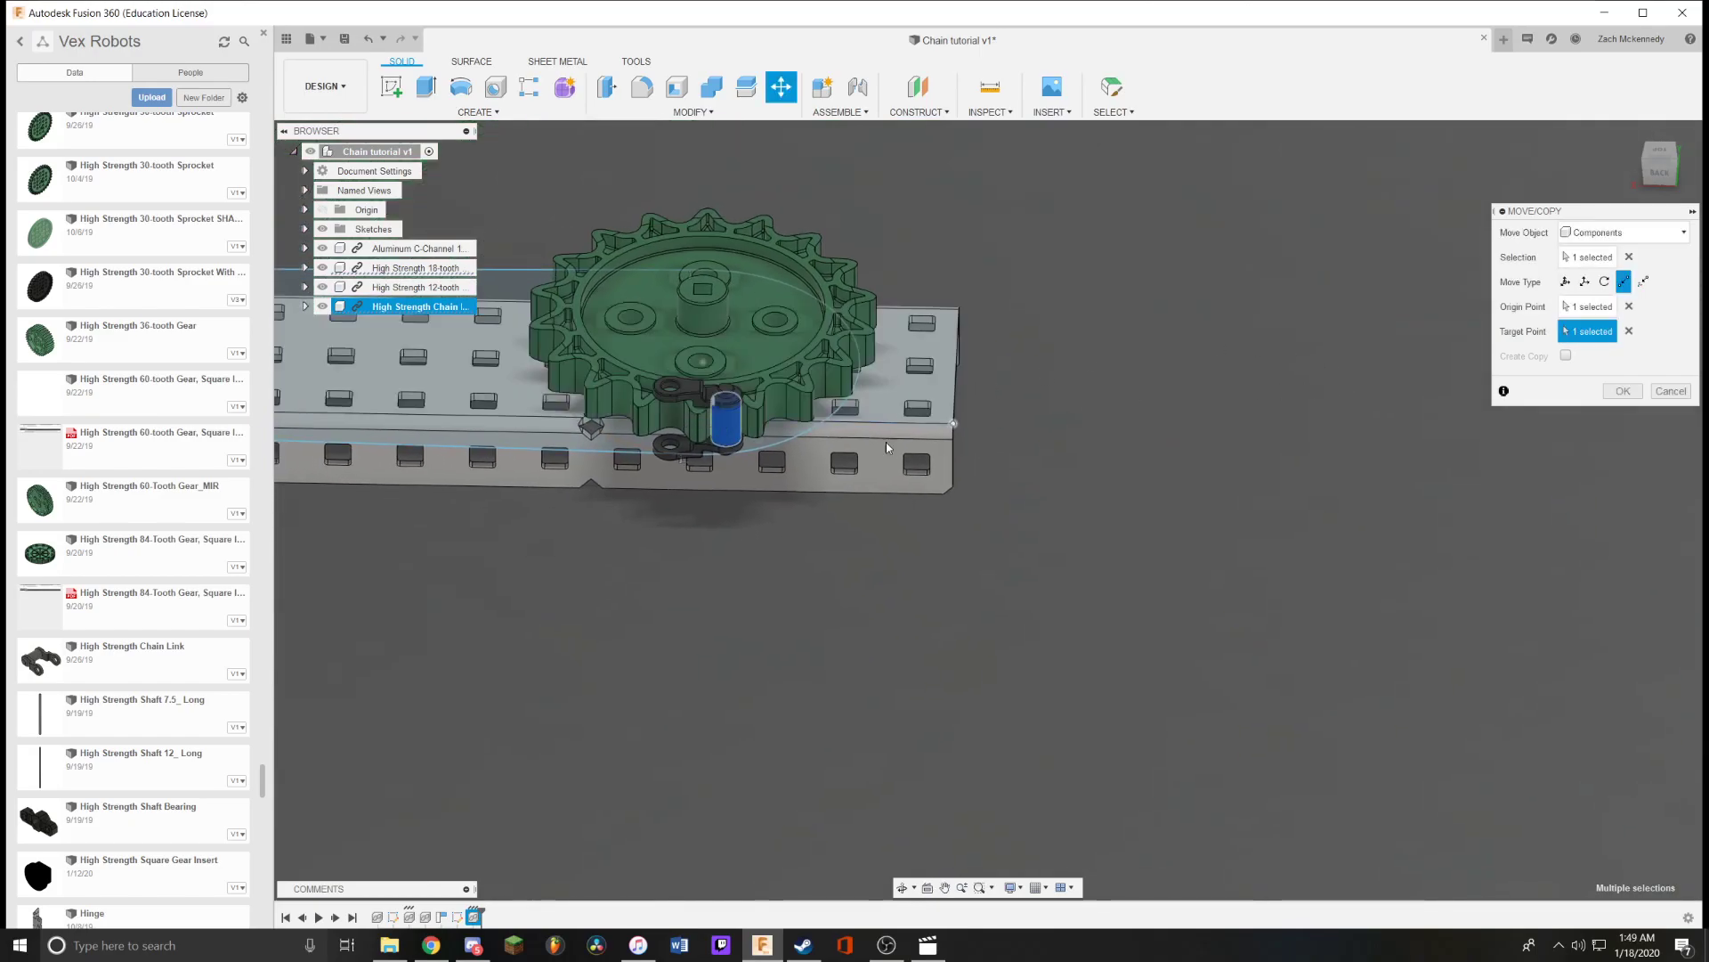
pyautogui.click(1614, 392)
pyautogui.scroll(-2, 914, 455)
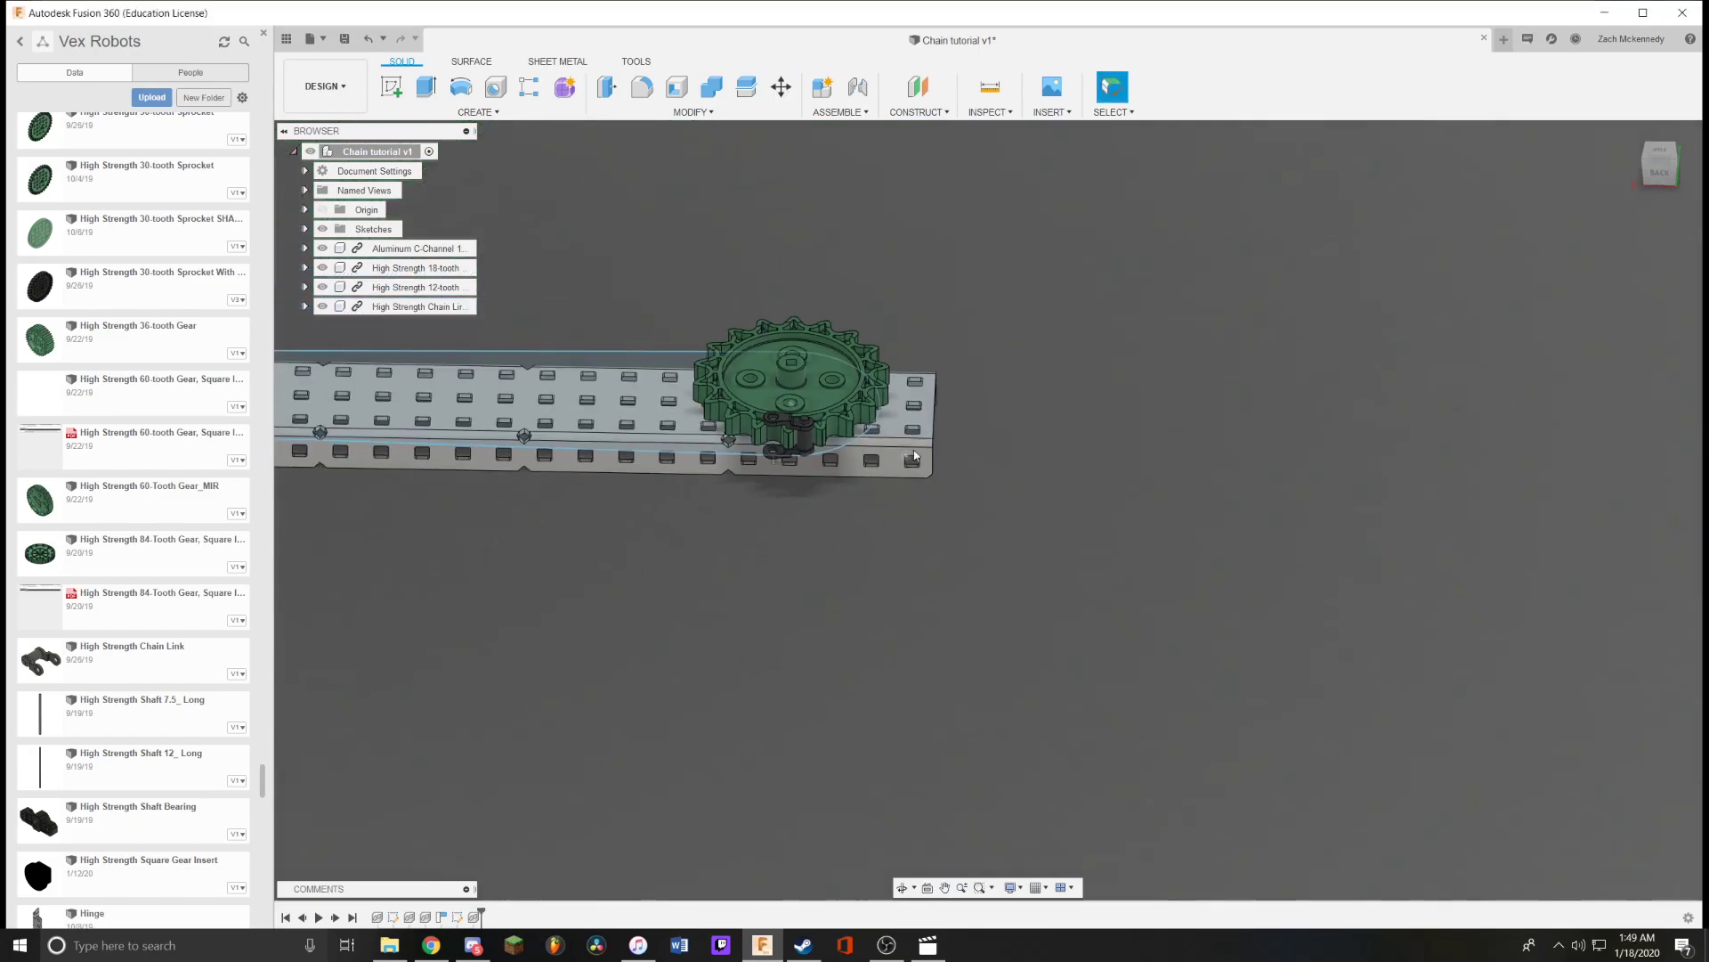
pyautogui.moveTo(915, 456); pyautogui.dragTo(721, 512, button='middle')
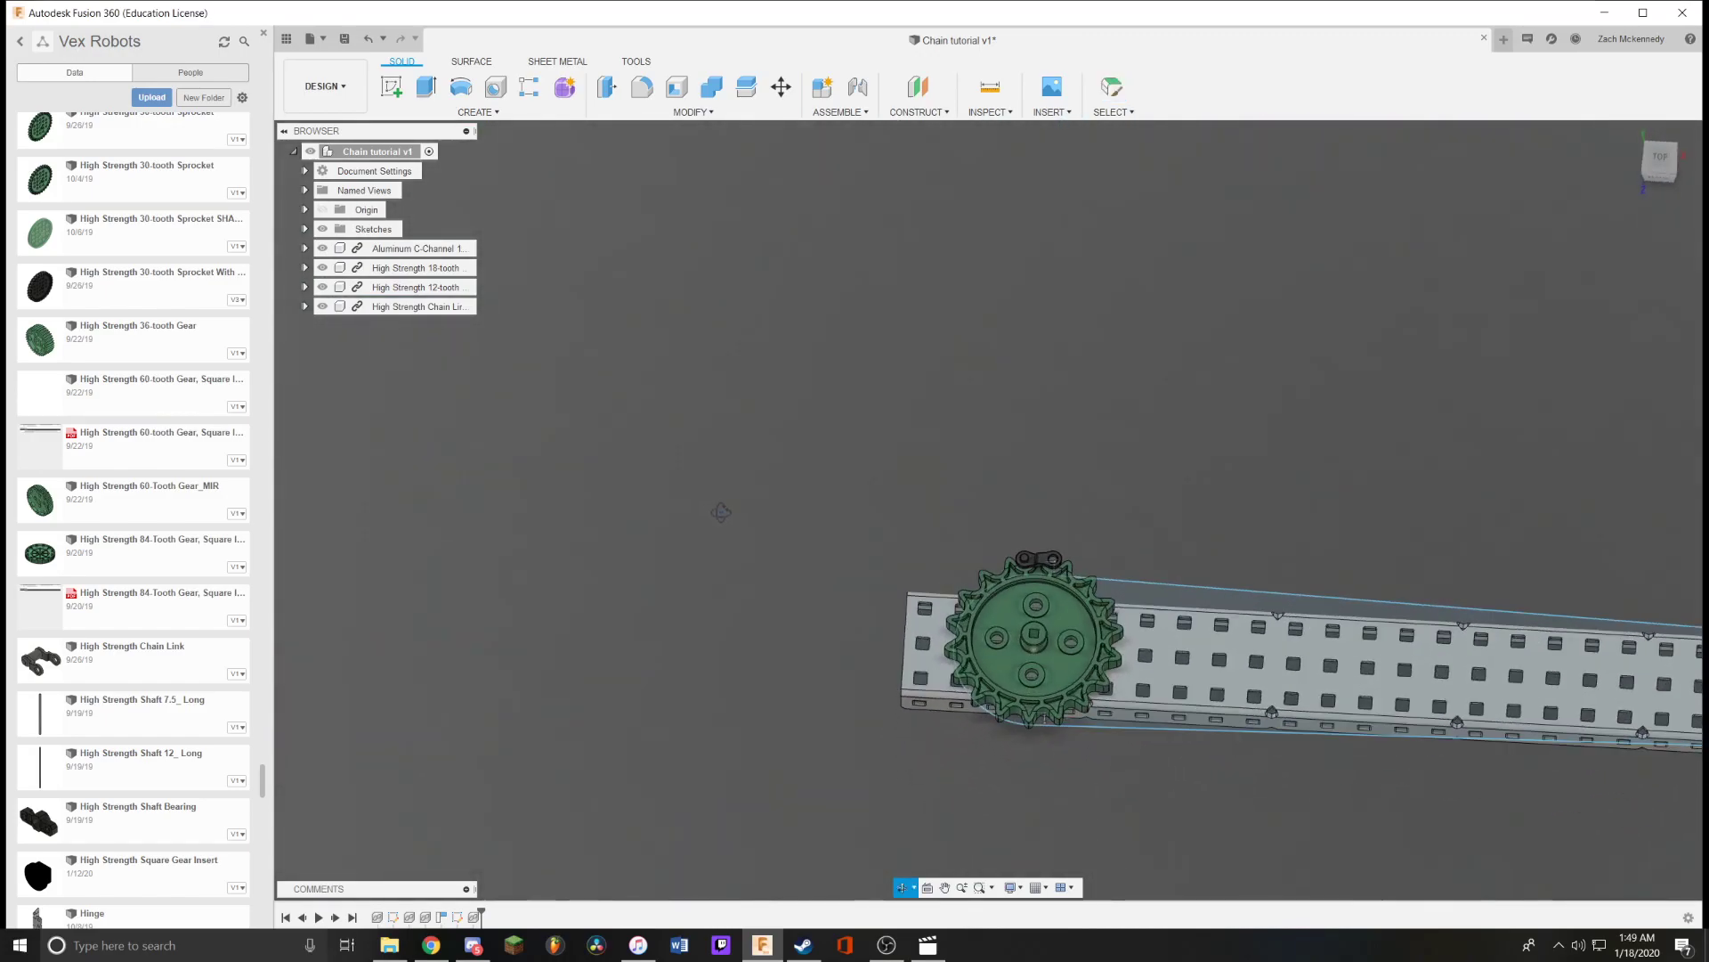
# Select the High Strength Chain Link and start a Pattern on Path.
pyautogui.moveTo(721, 512); pyautogui.dragTo(739, 498)
pyautogui.press('Escape')
pyautogui.moveTo(1211, 410); pyautogui.dragTo(686, 398, button='middle')
pyautogui.scroll(-3, 518, 404)
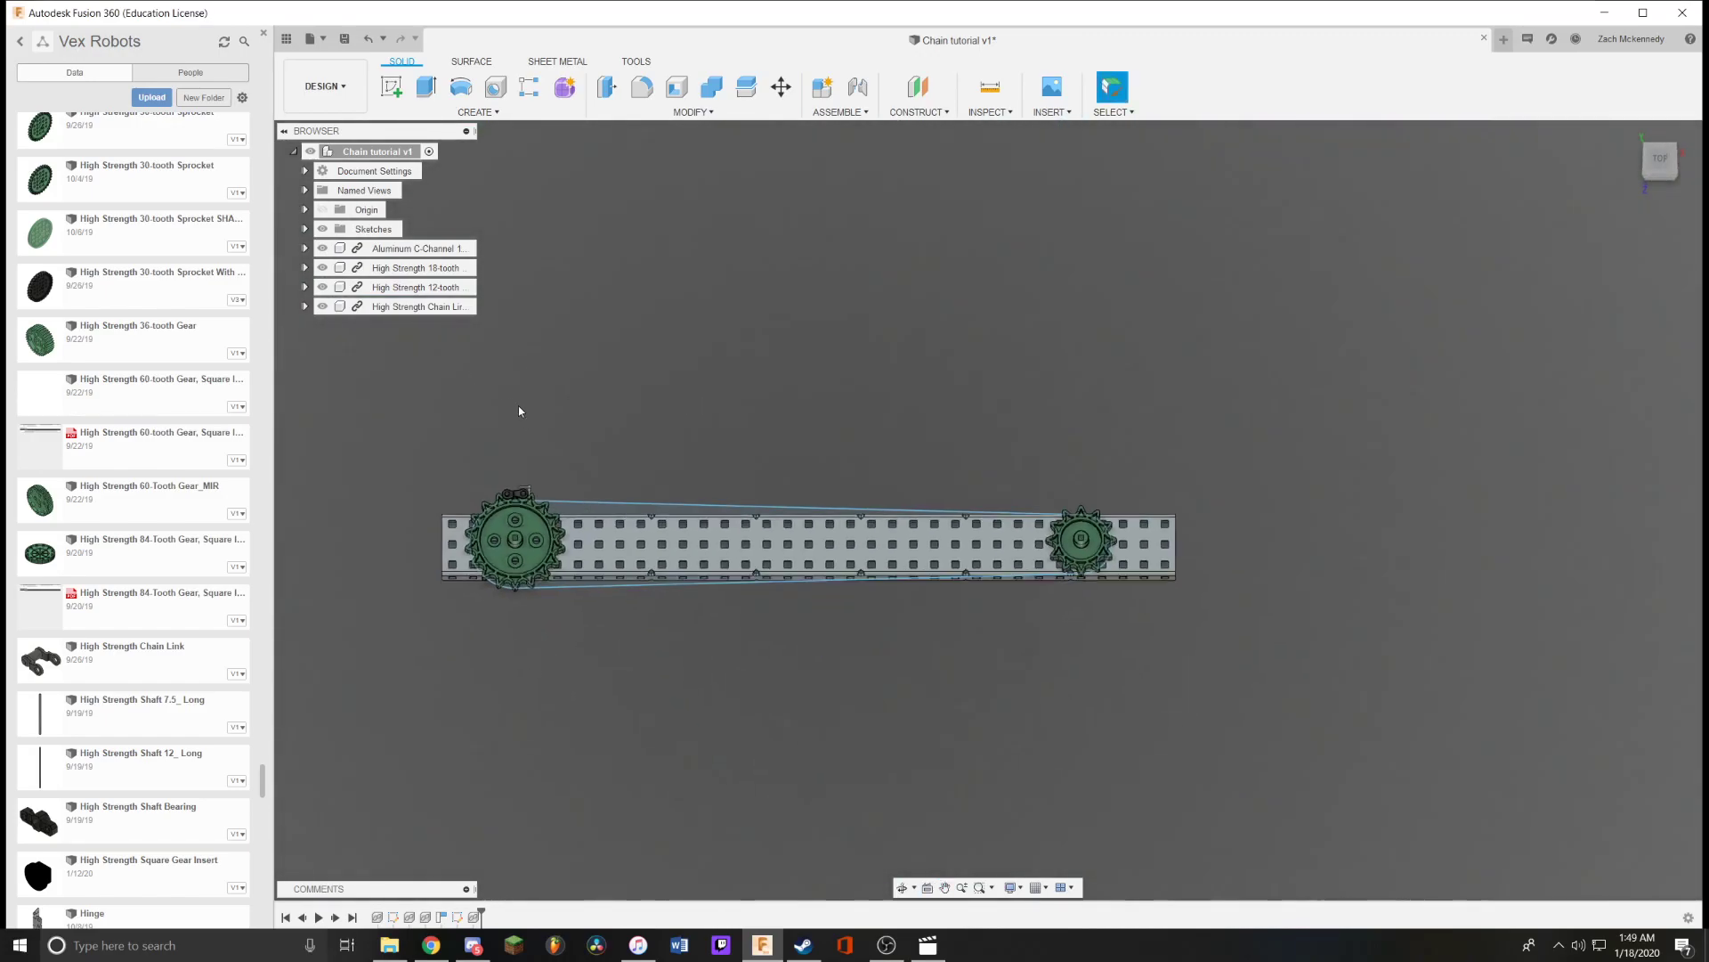
pyautogui.click(413, 306)
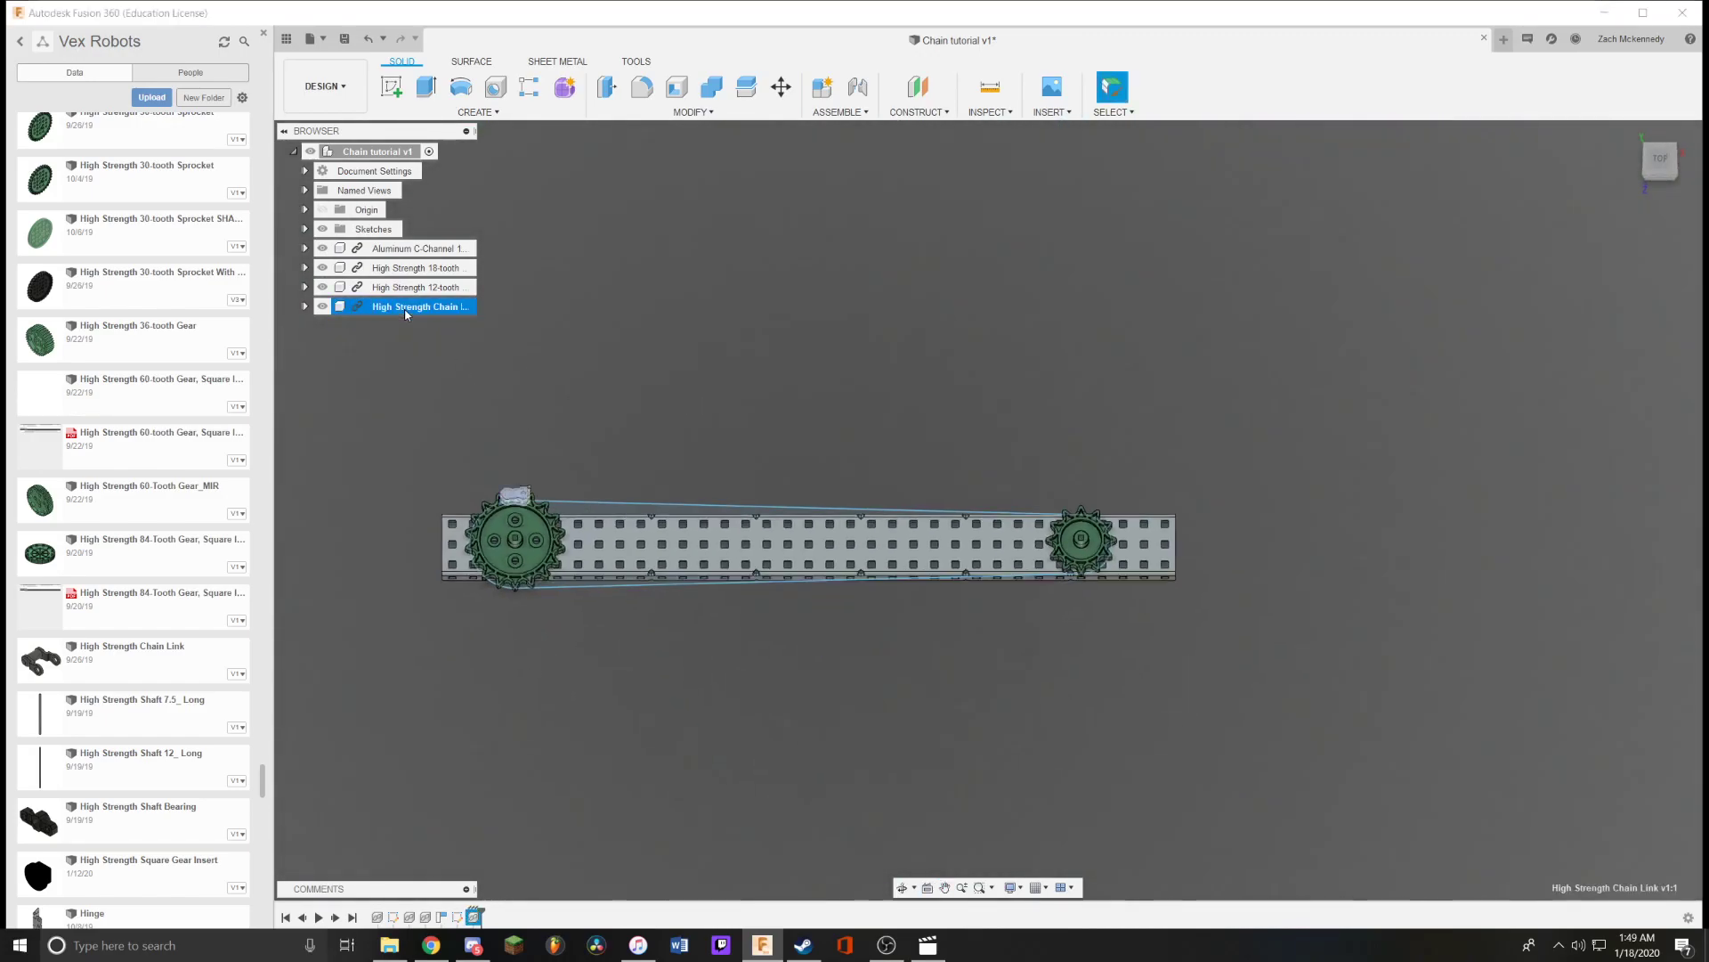
pyautogui.click(478, 113)
pyautogui.moveTo(487, 473)
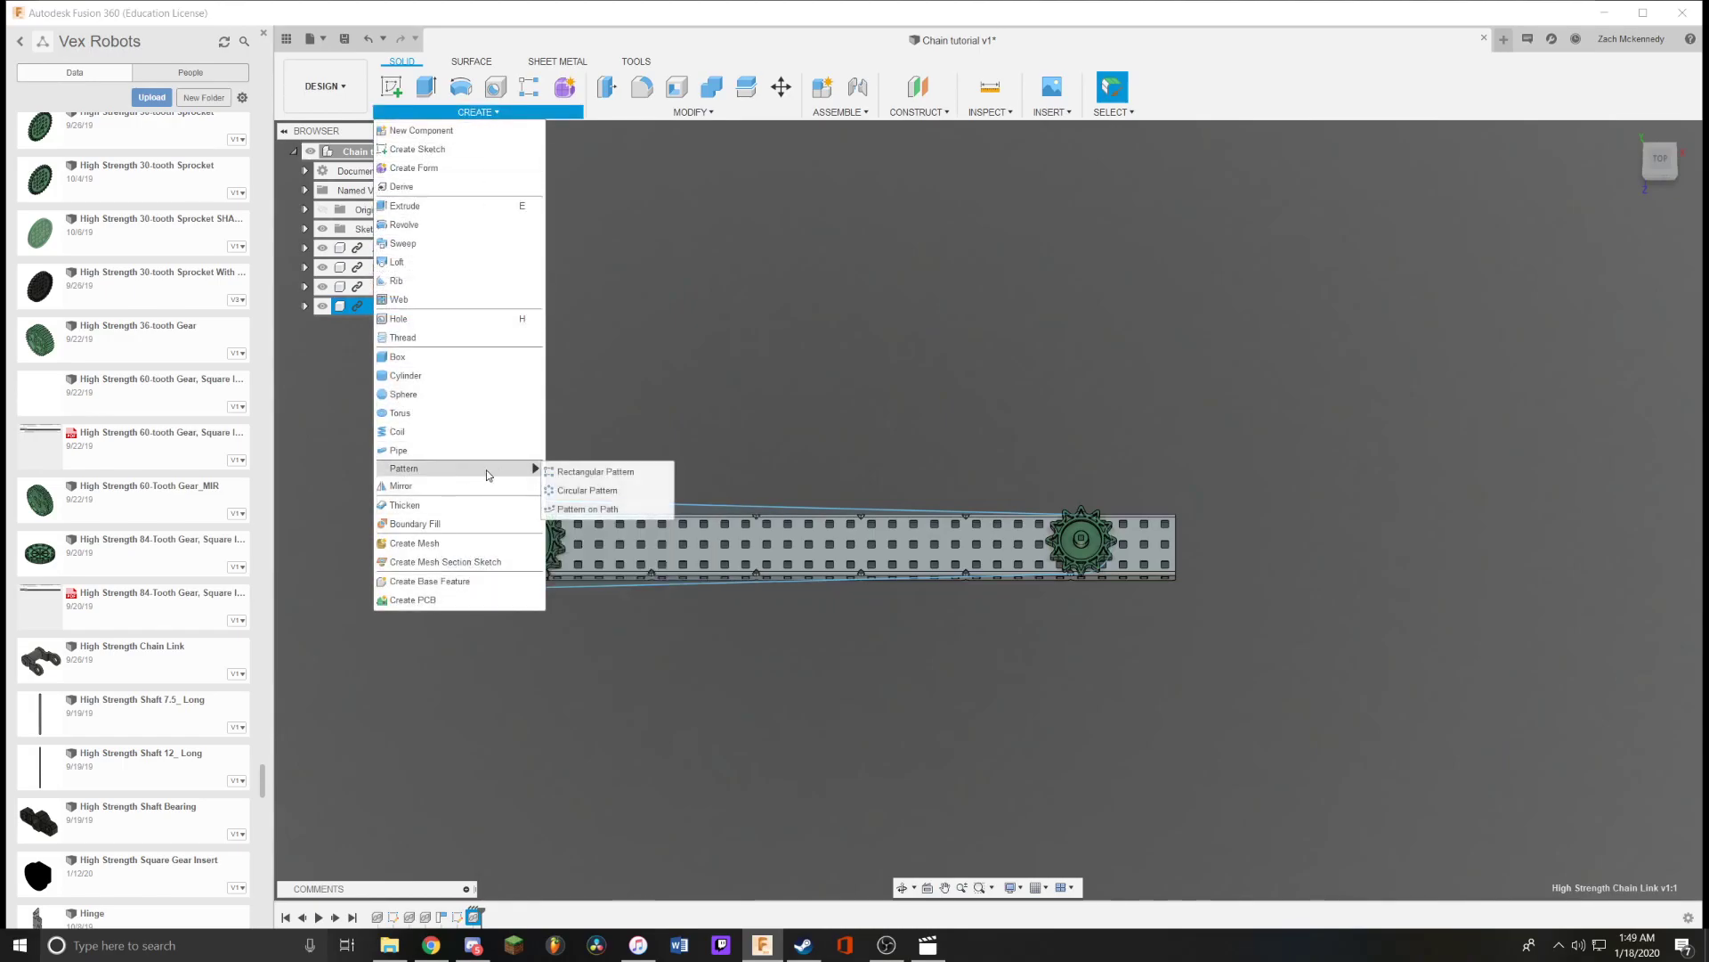
pyautogui.click(587, 509)
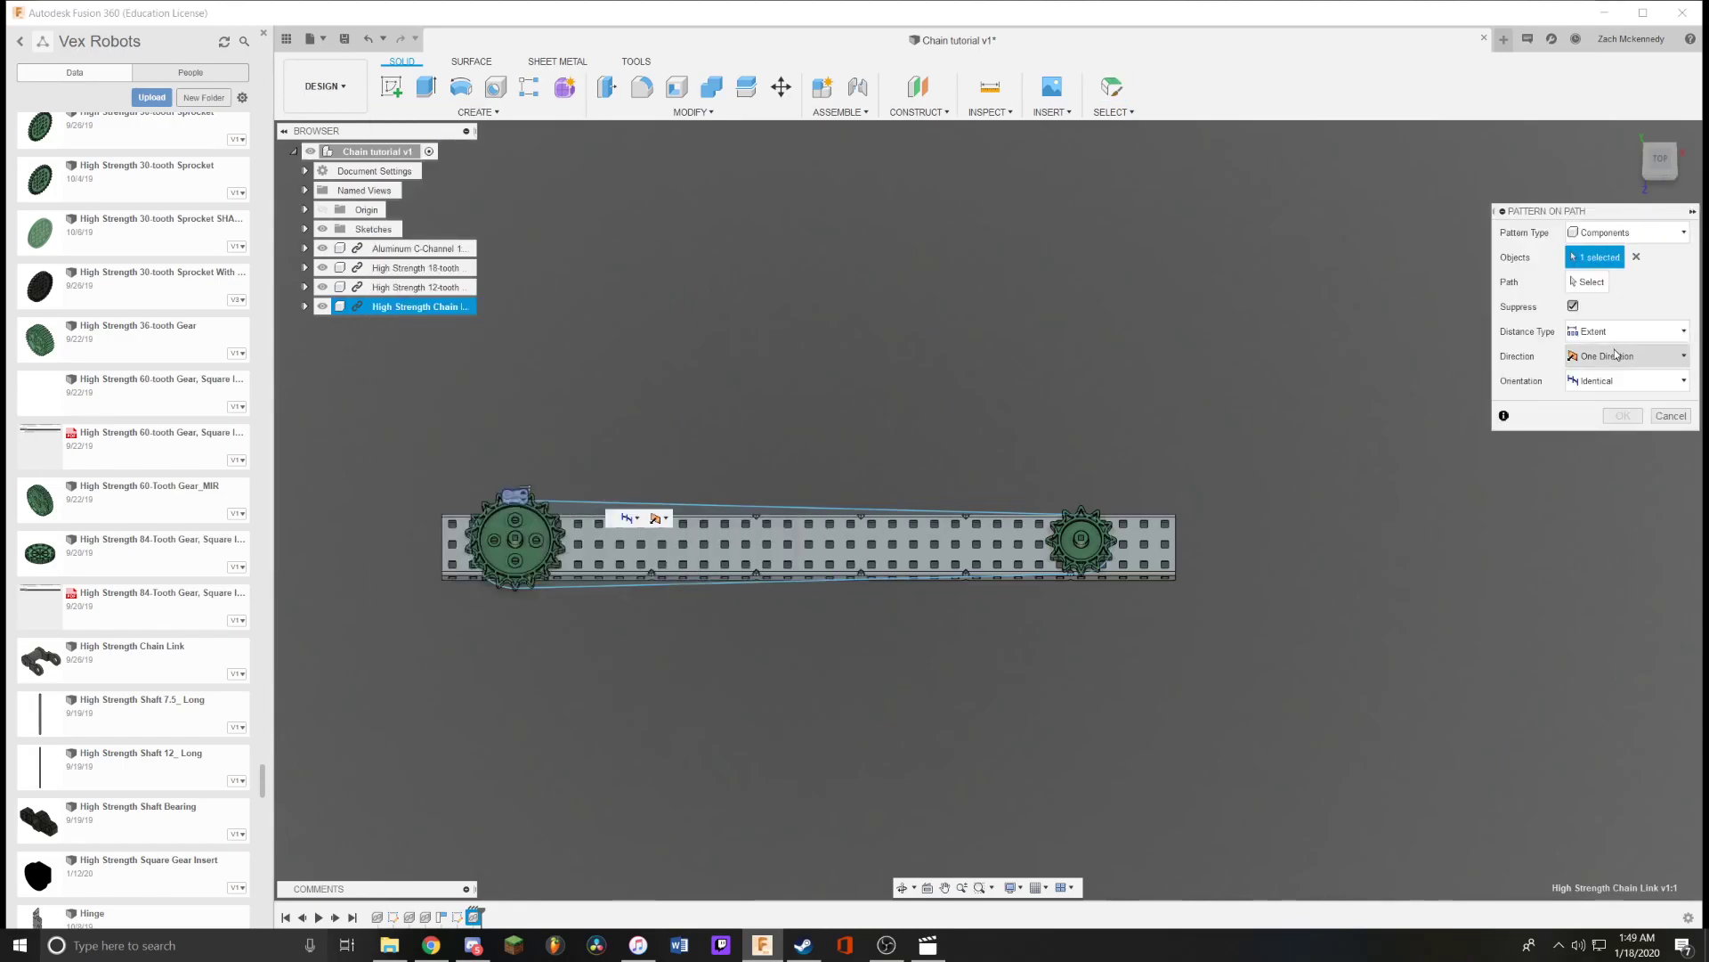
# Use Path Direction orientation, the closed chain loop as path, and distance 32.345 in.
pyautogui.click(1598, 382)
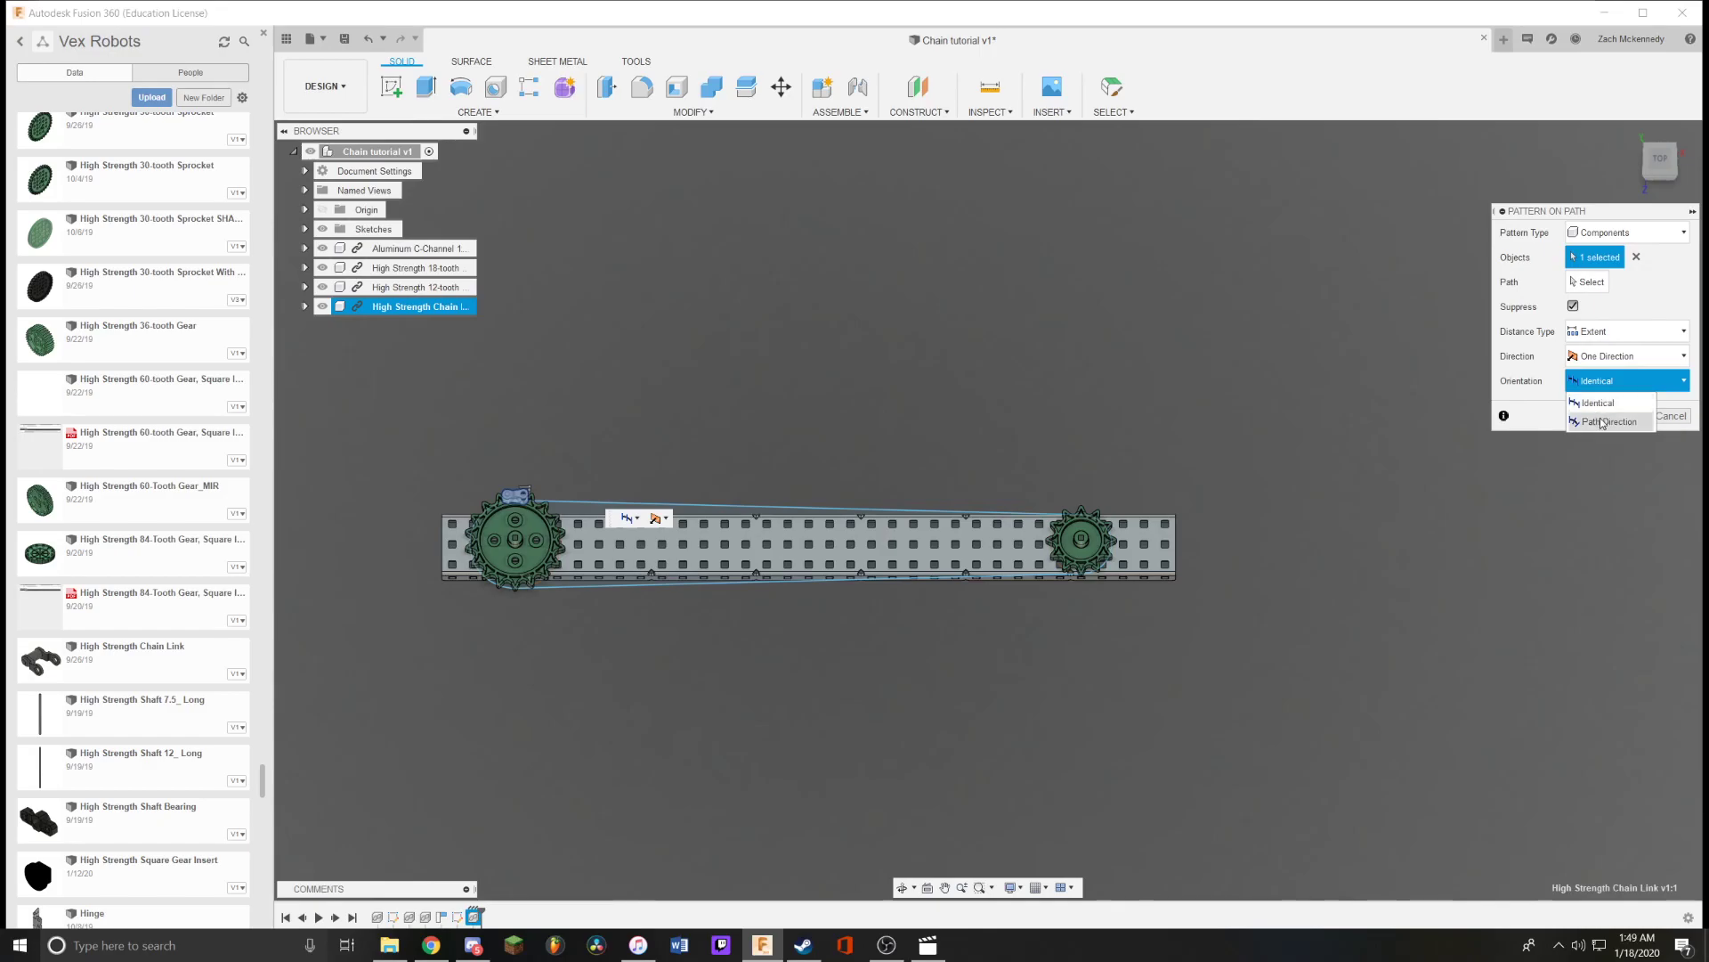
pyautogui.click(1601, 423)
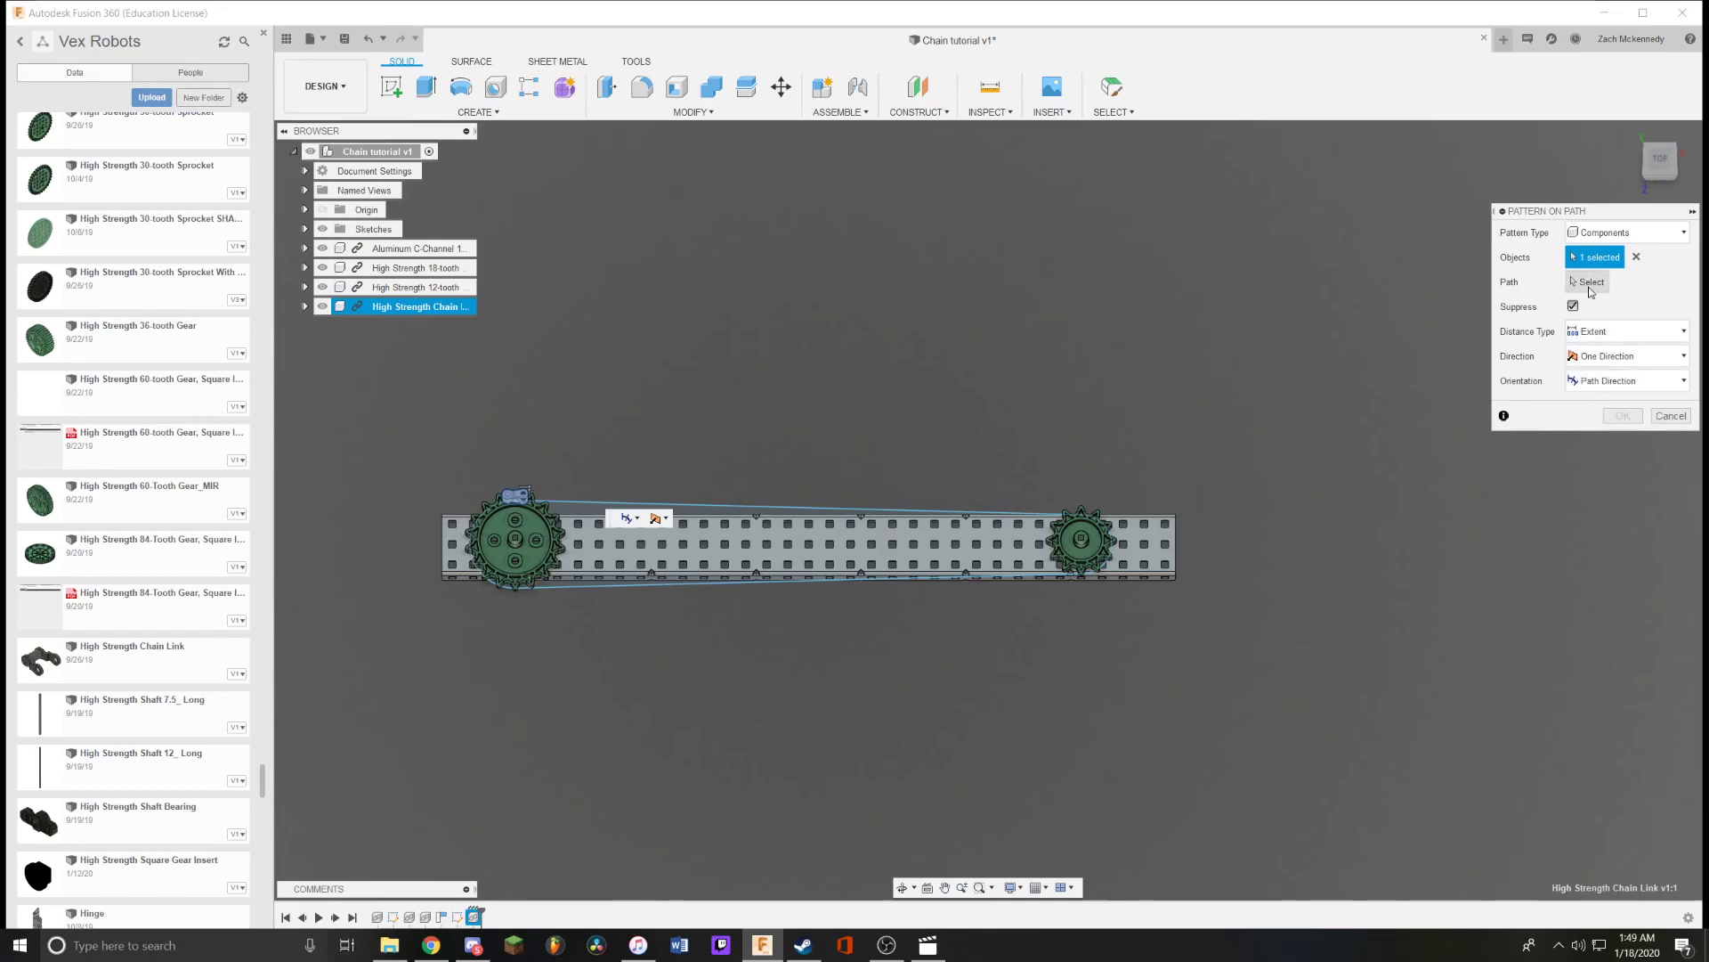
pyautogui.click(1591, 283)
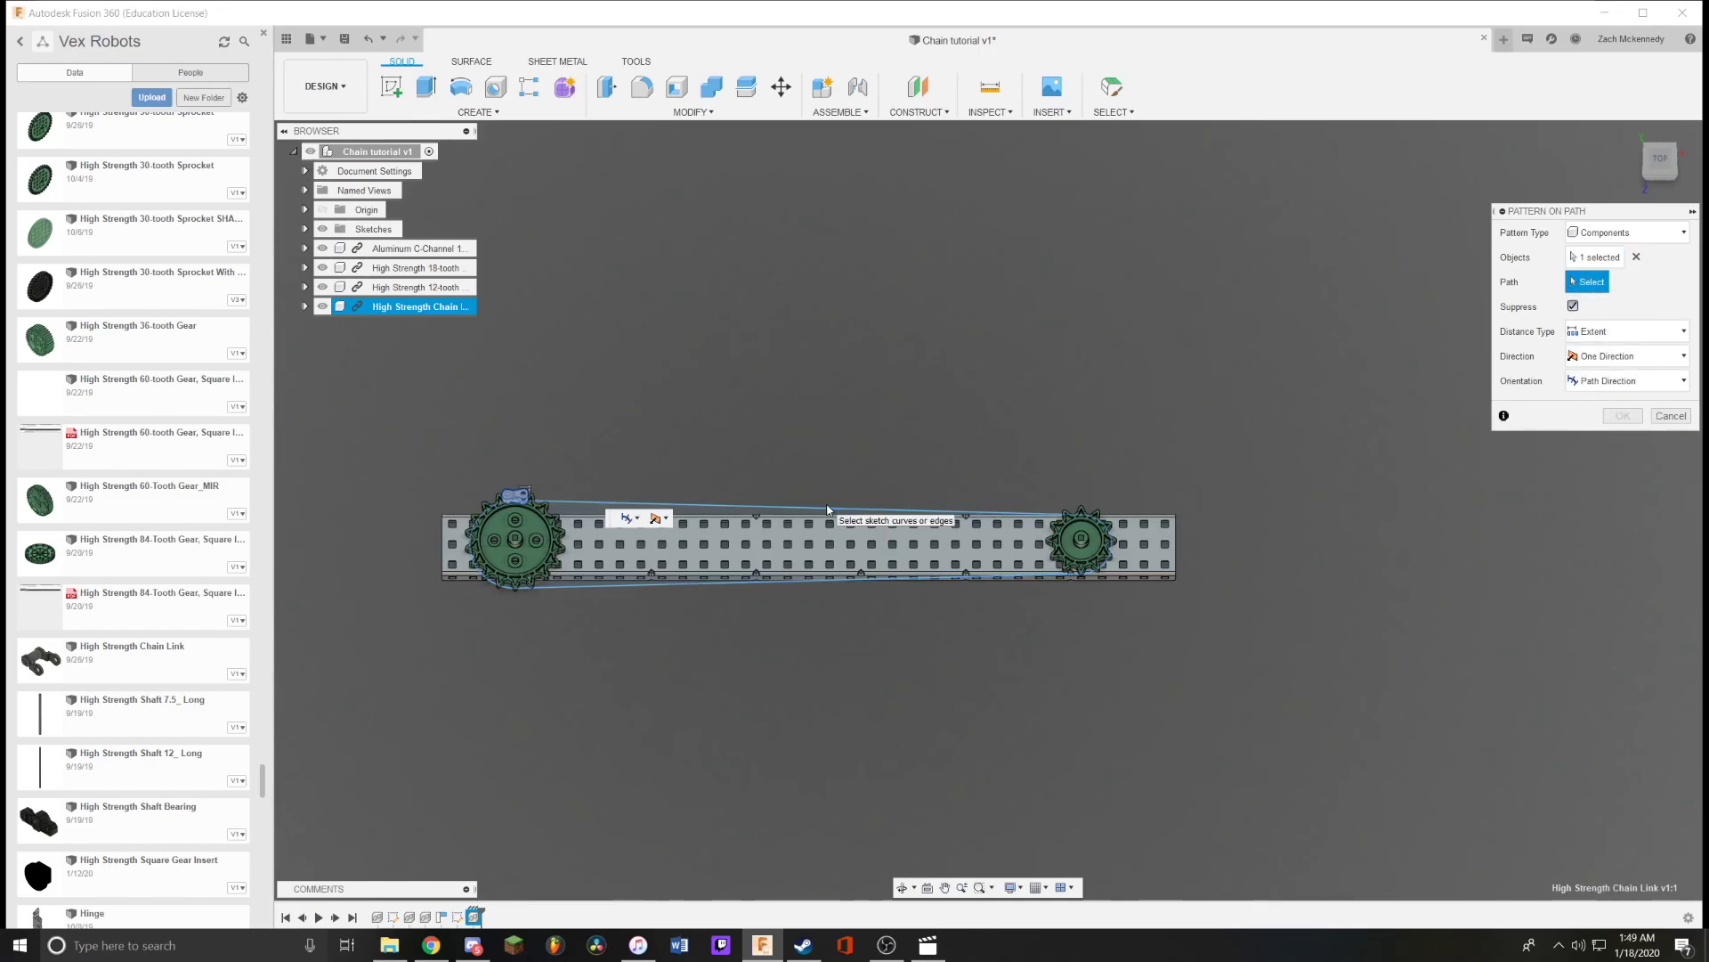
pyautogui.click(823, 512)
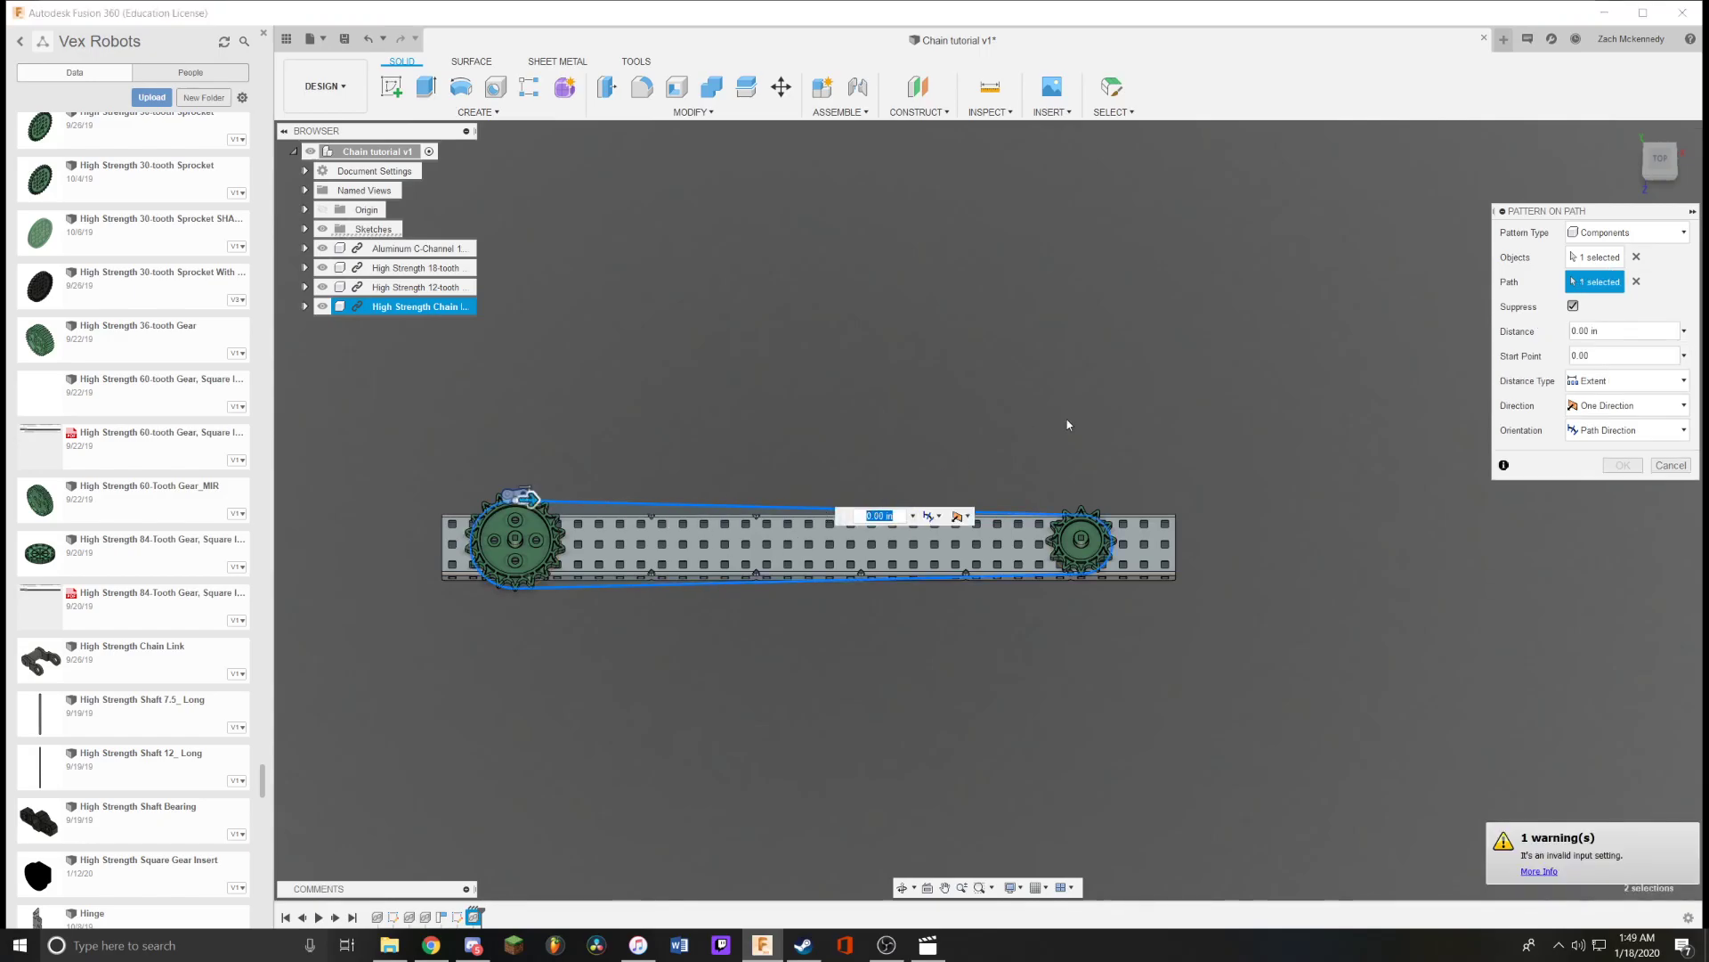
pyautogui.doubleClick(1593, 332)
pyautogui.write('32.345')
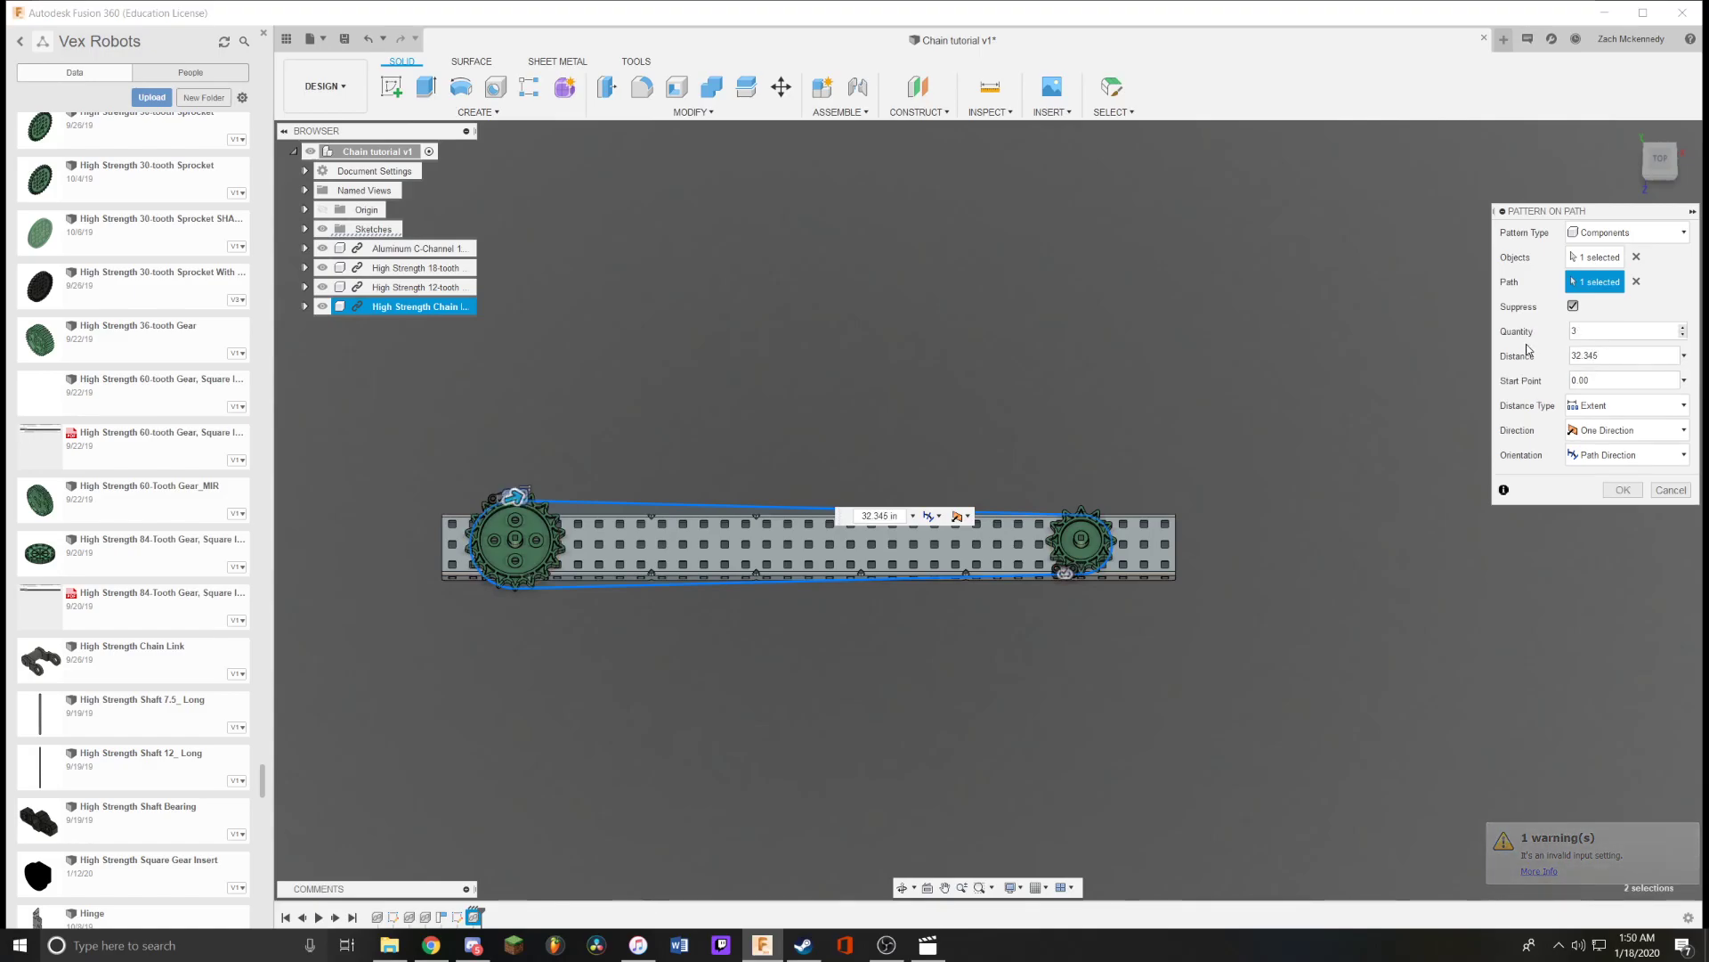
# Shorten the Pattern on Path distance from 32.345 to 32.315 in.
pyautogui.scroll(5, 499, 485)
pyautogui.scroll(4, 500, 478)
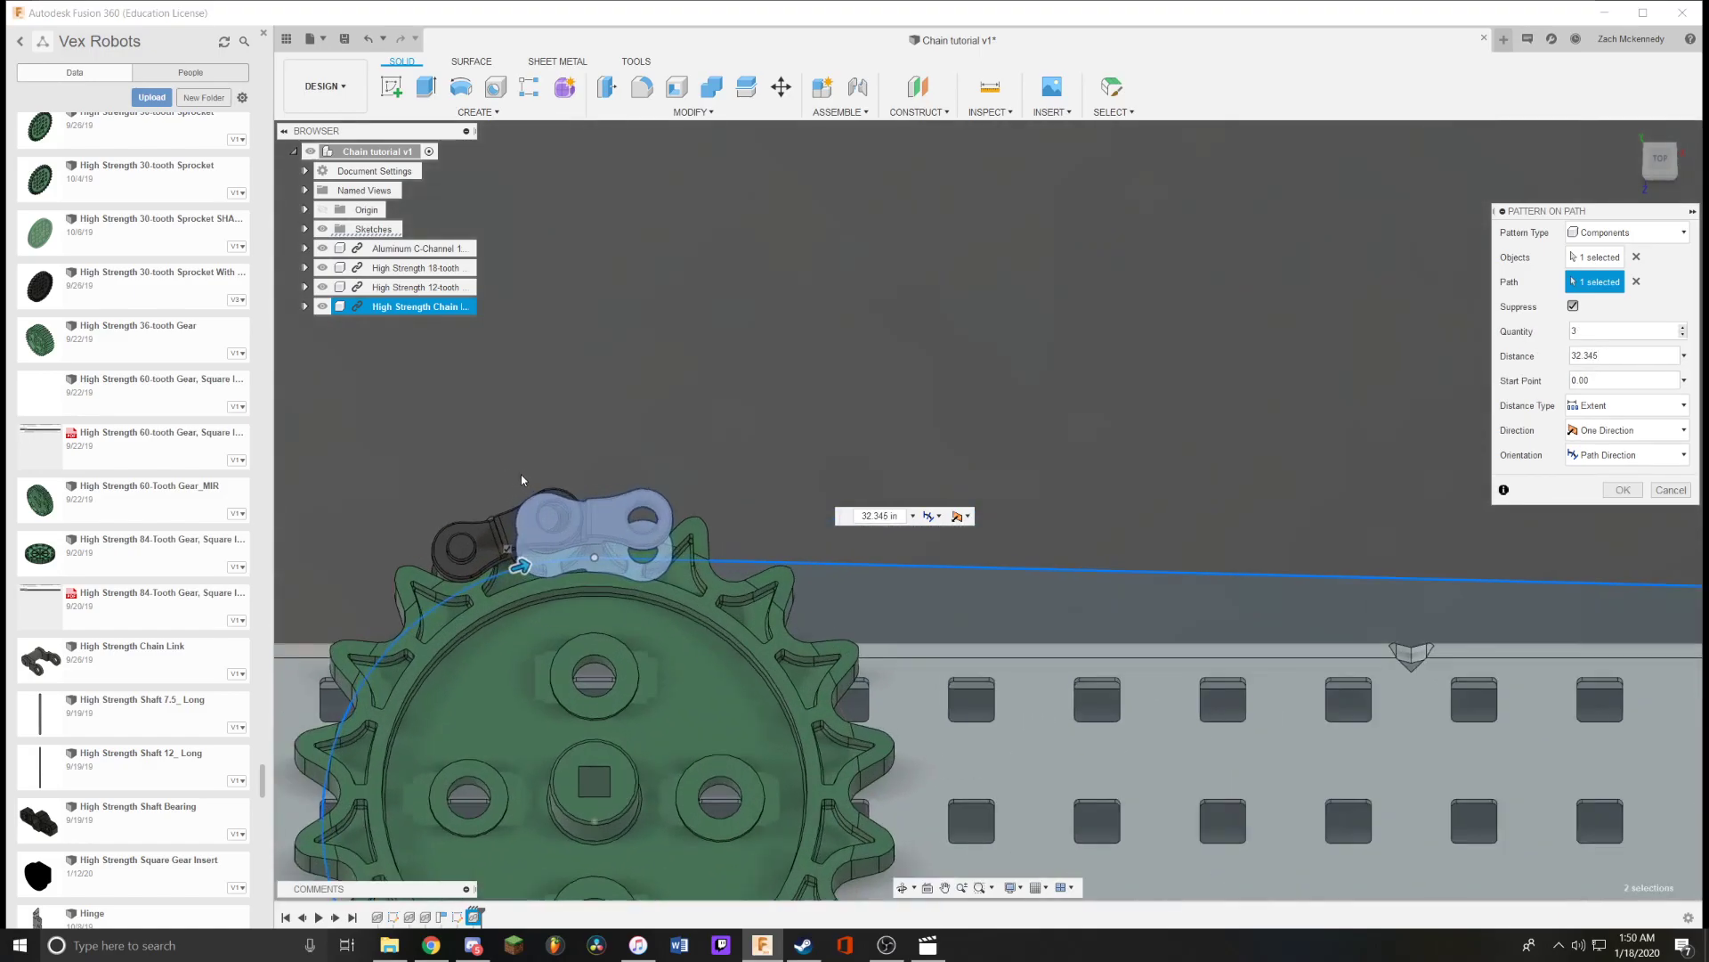
pyautogui.scroll(3, 554, 550)
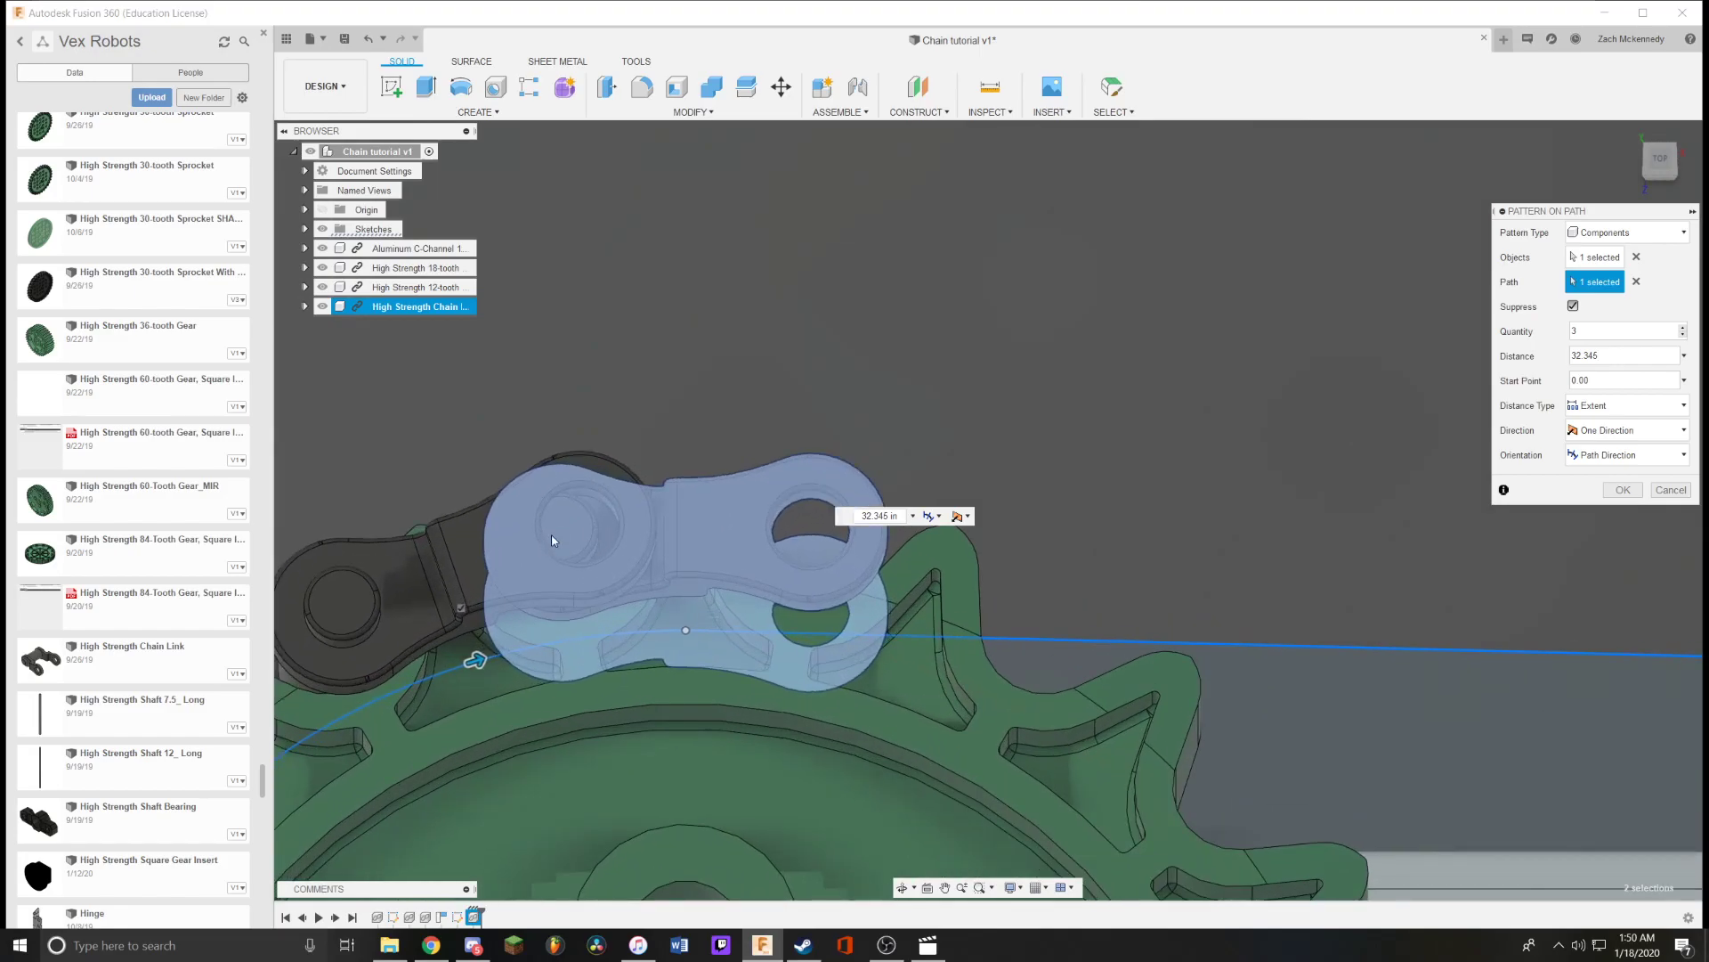
pyautogui.click(1593, 354)
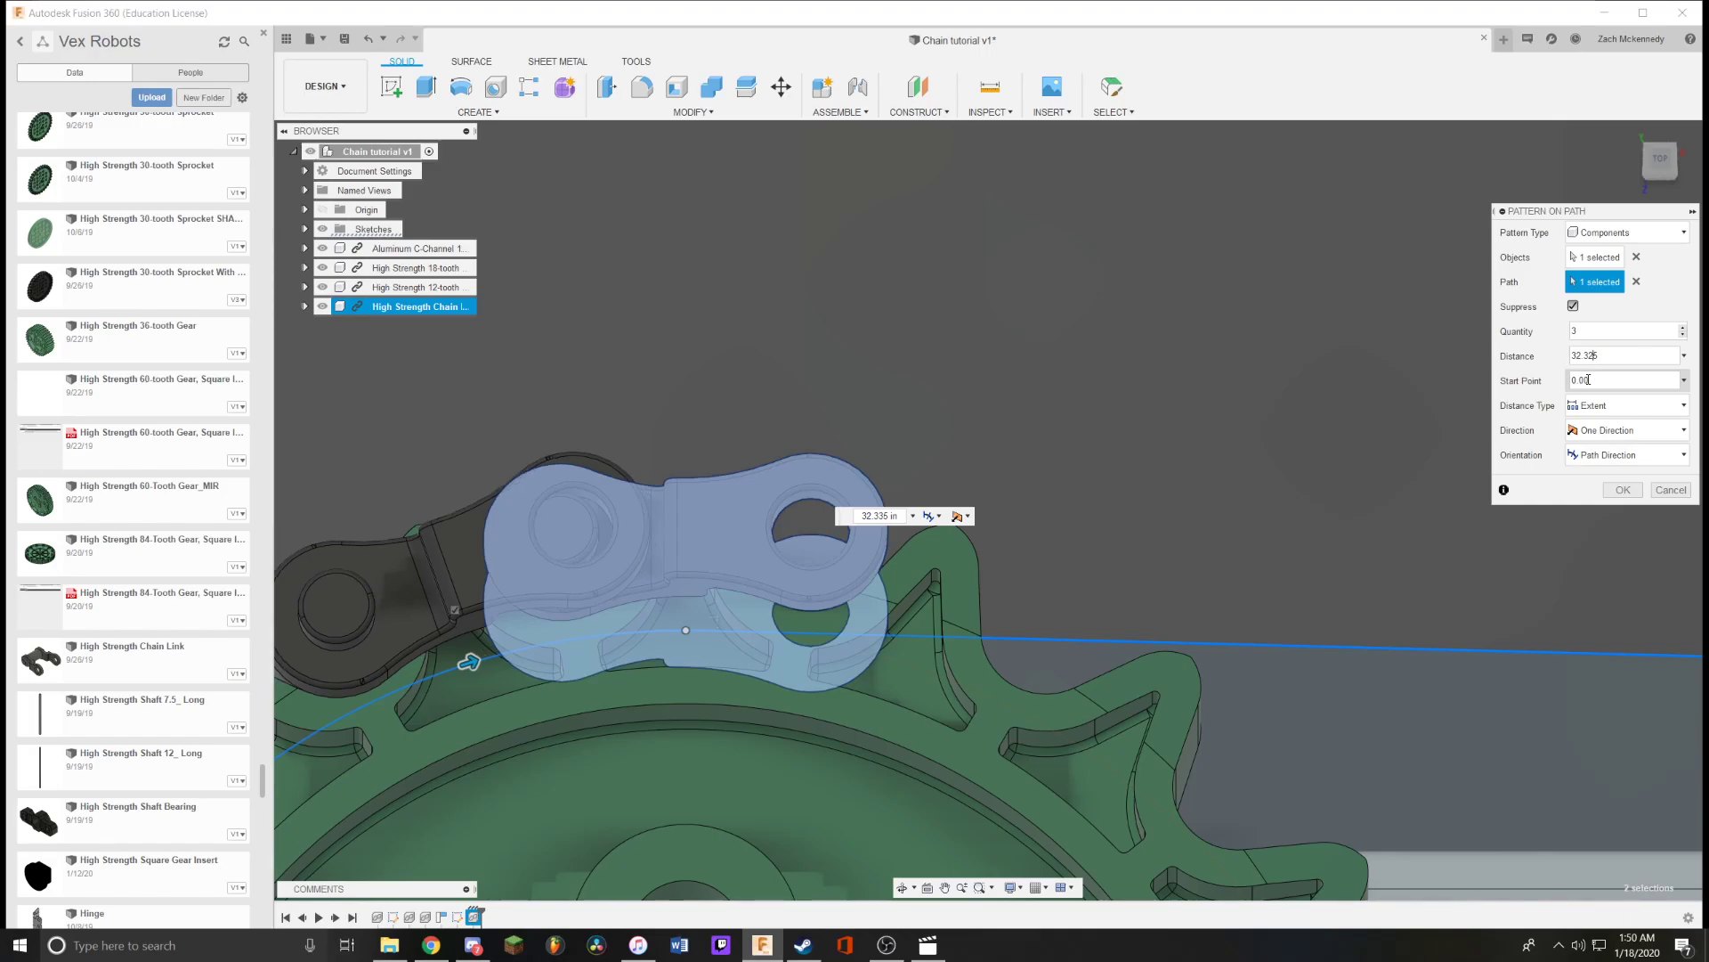
pyautogui.press('BackSpace')
pyautogui.write('2')
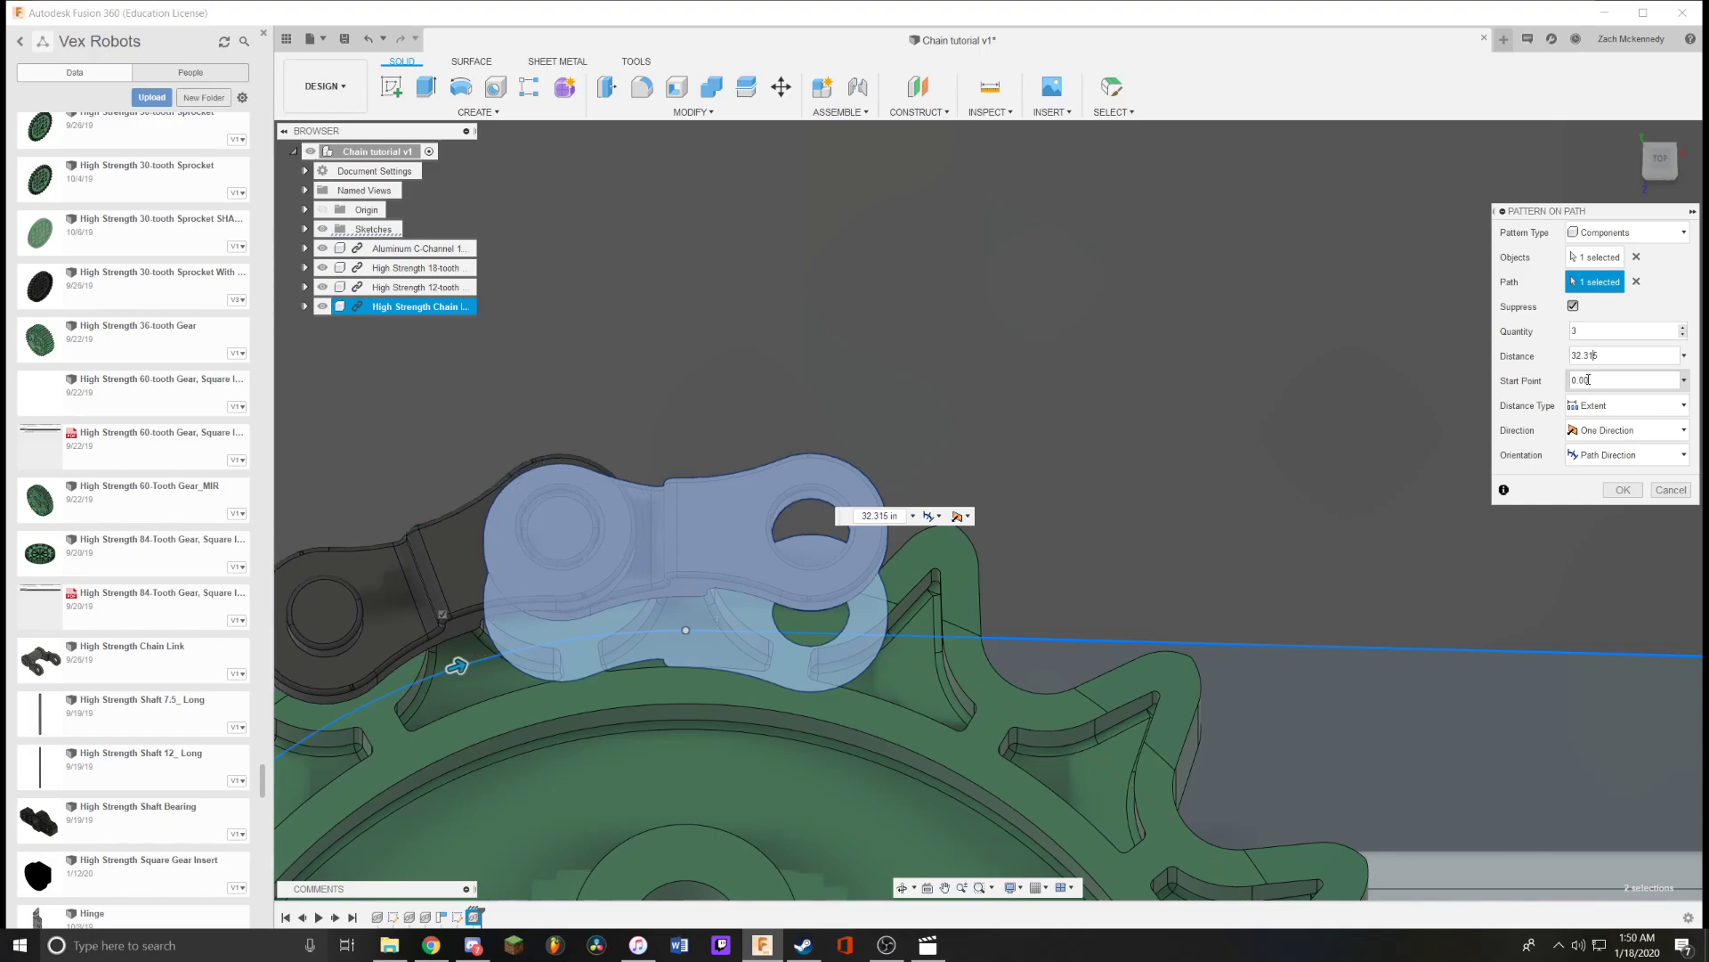
pyautogui.scroll(-8, 621, 566)
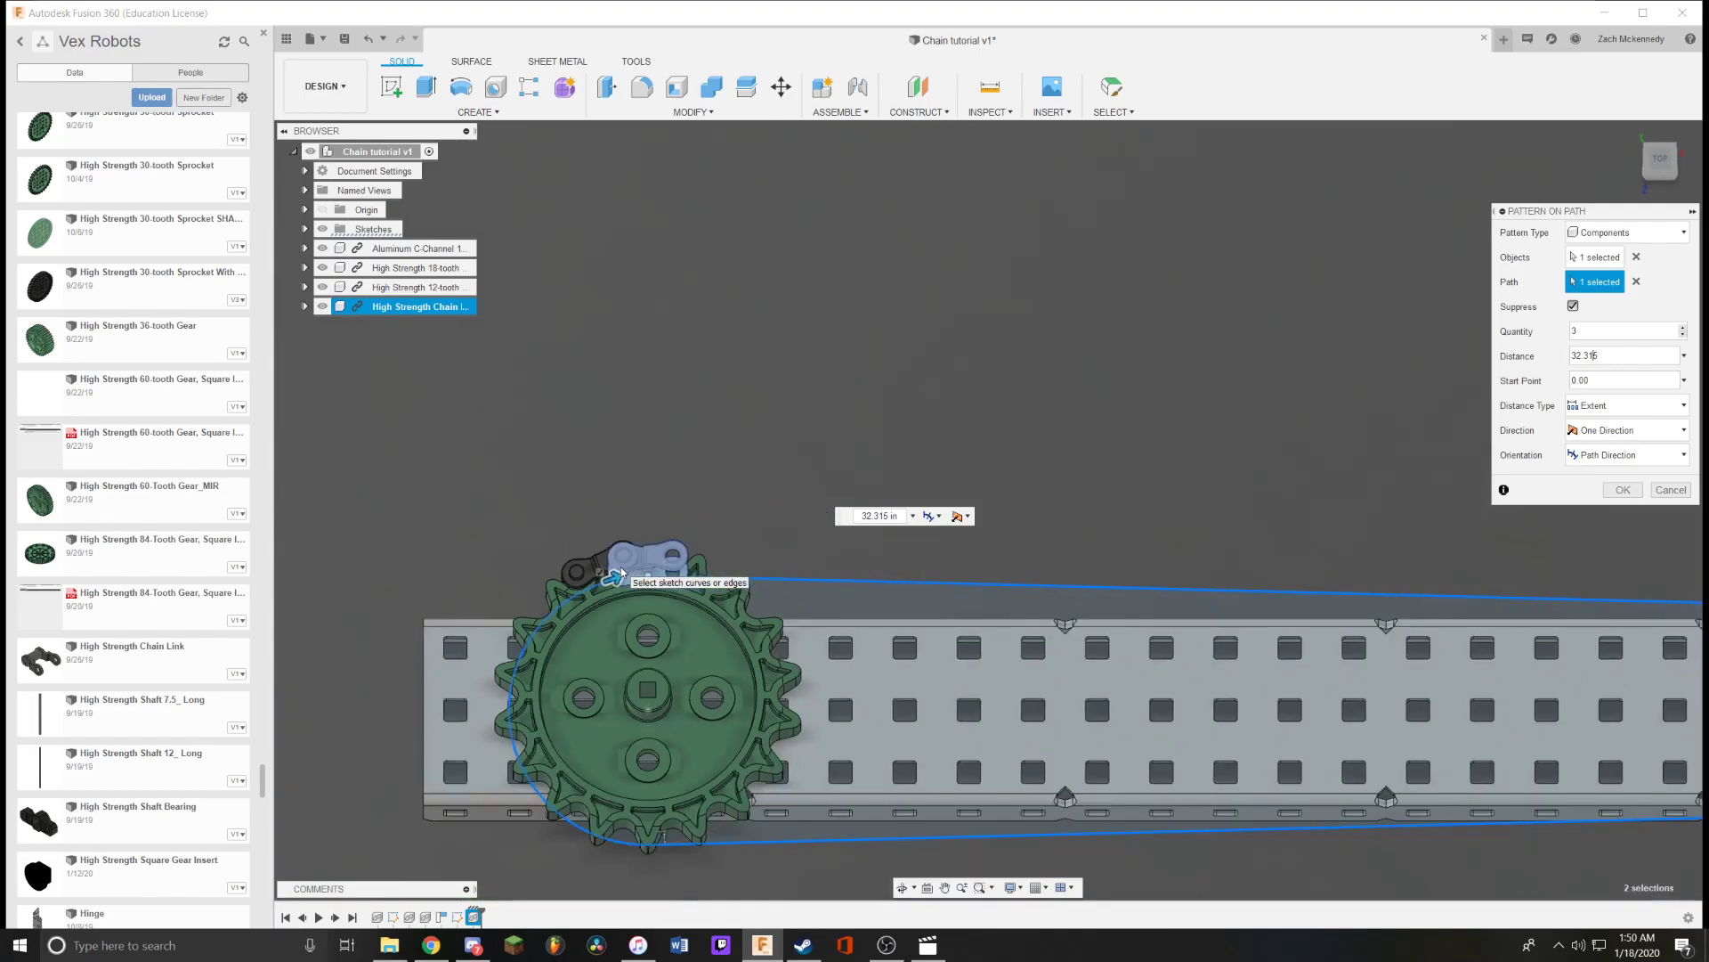
pyautogui.scroll(-5, 687, 581)
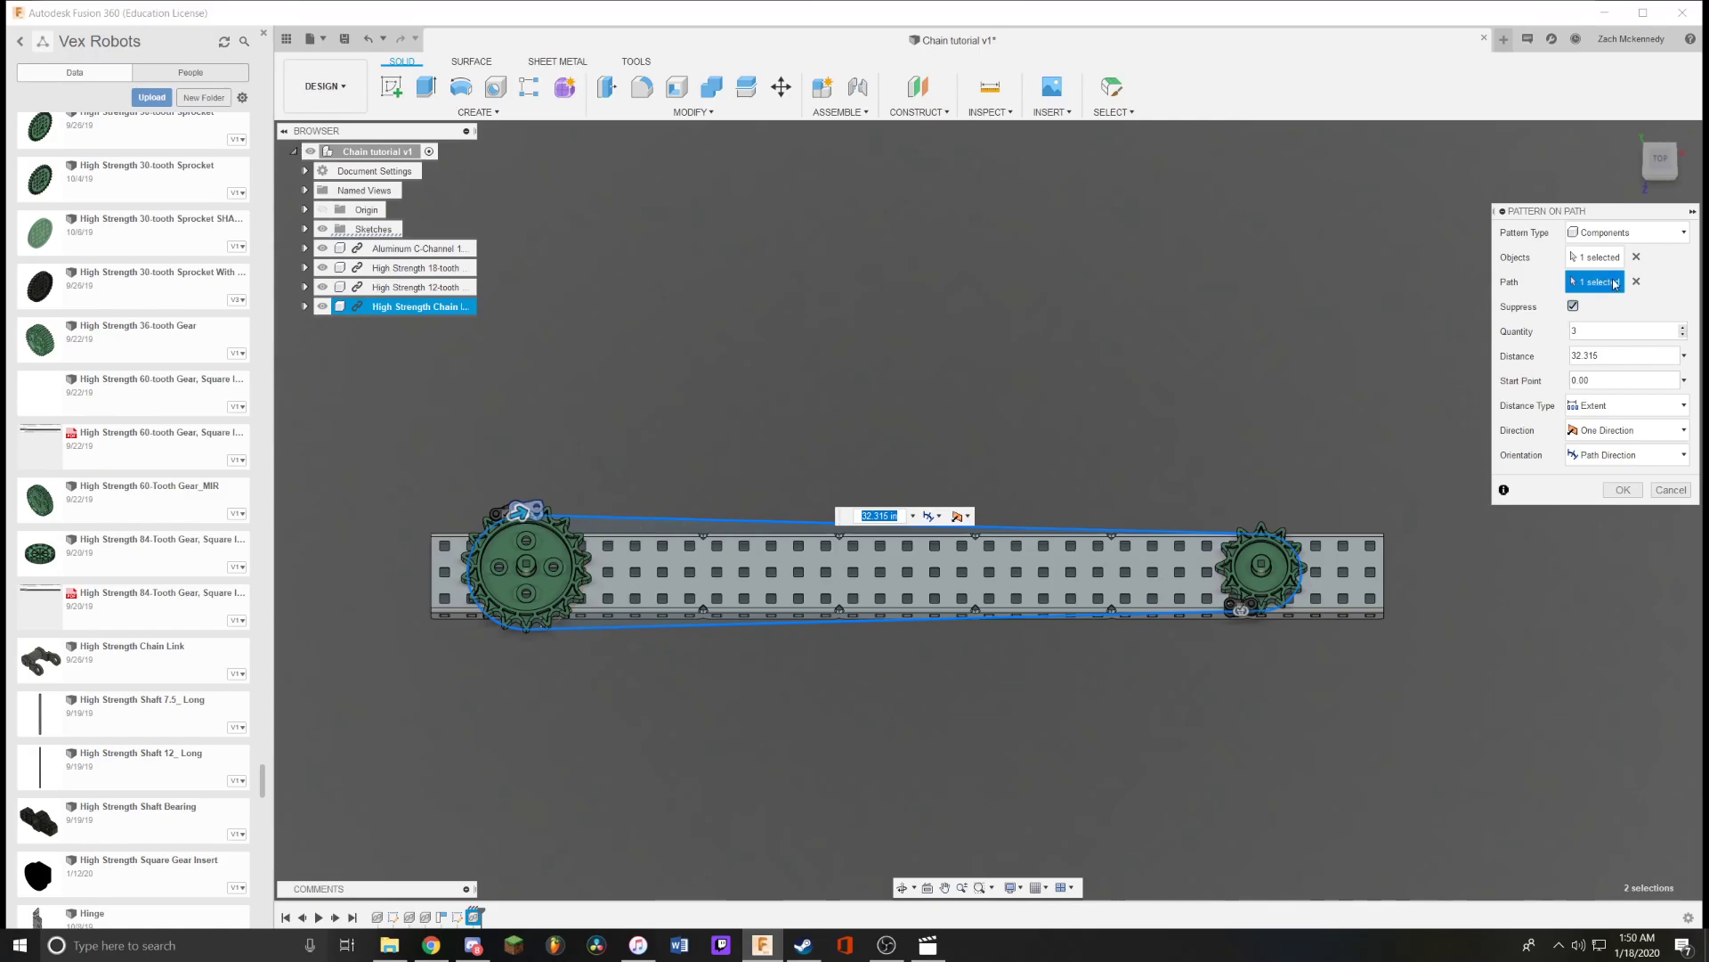
# Set the pattern quantity to 85 links and commit the chain pattern.
pyautogui.click(1589, 330)
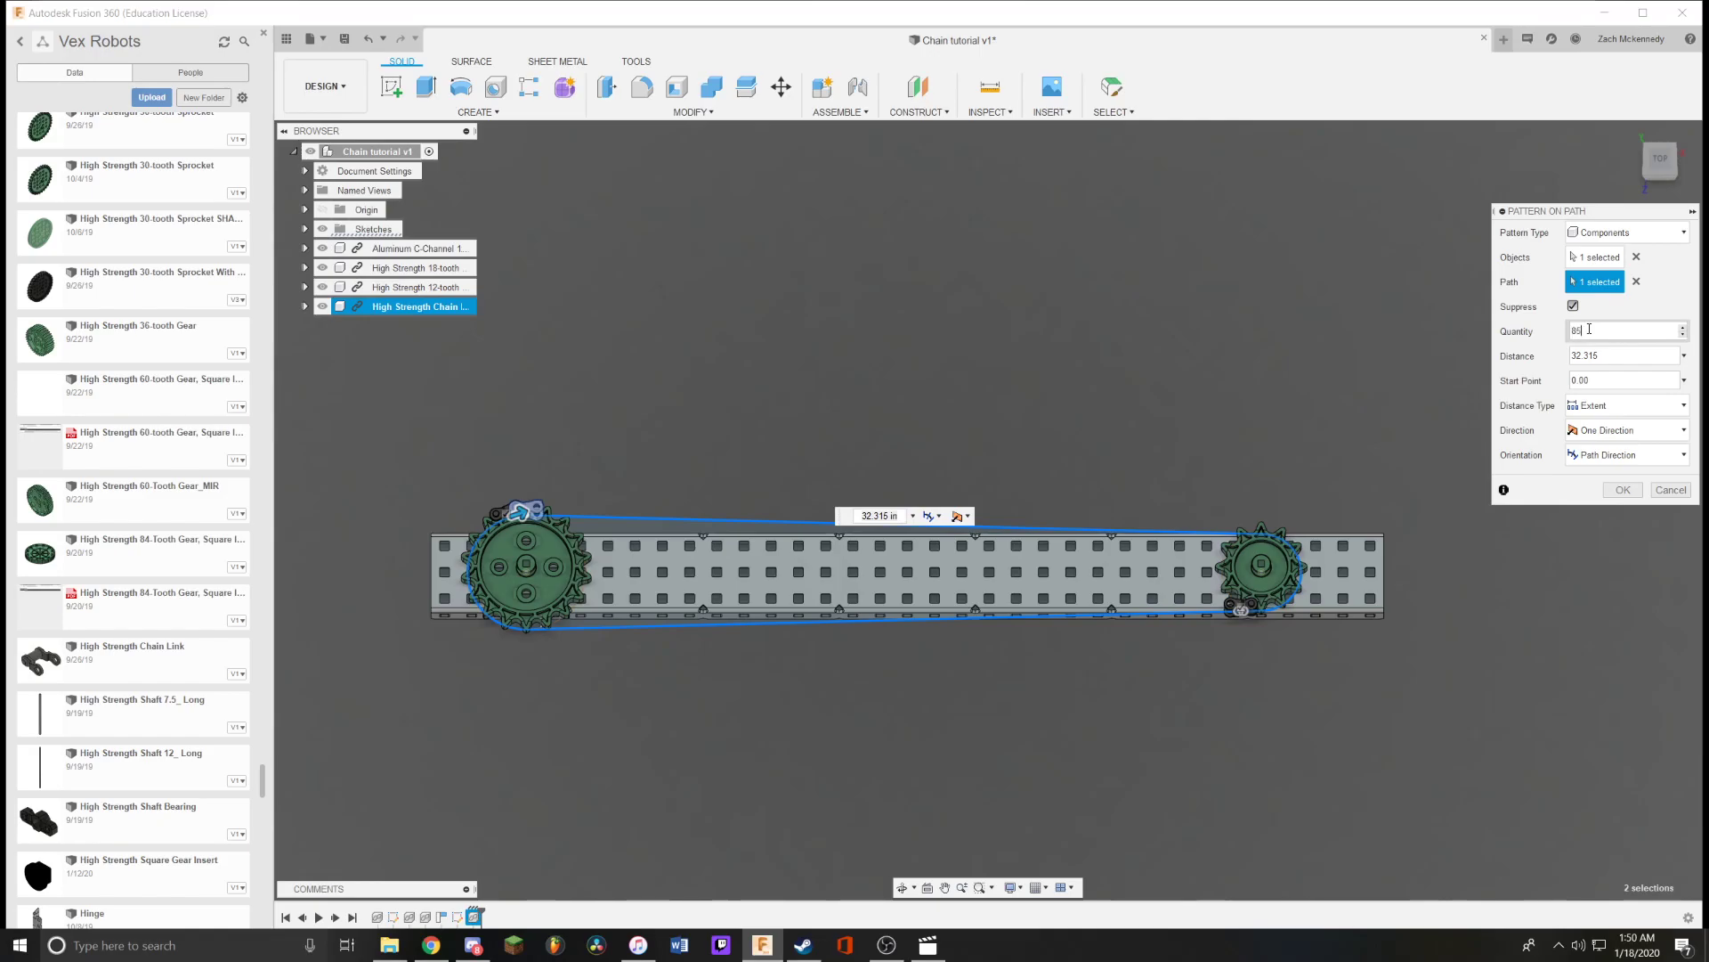
pyautogui.write('85')
pyautogui.press('Return')
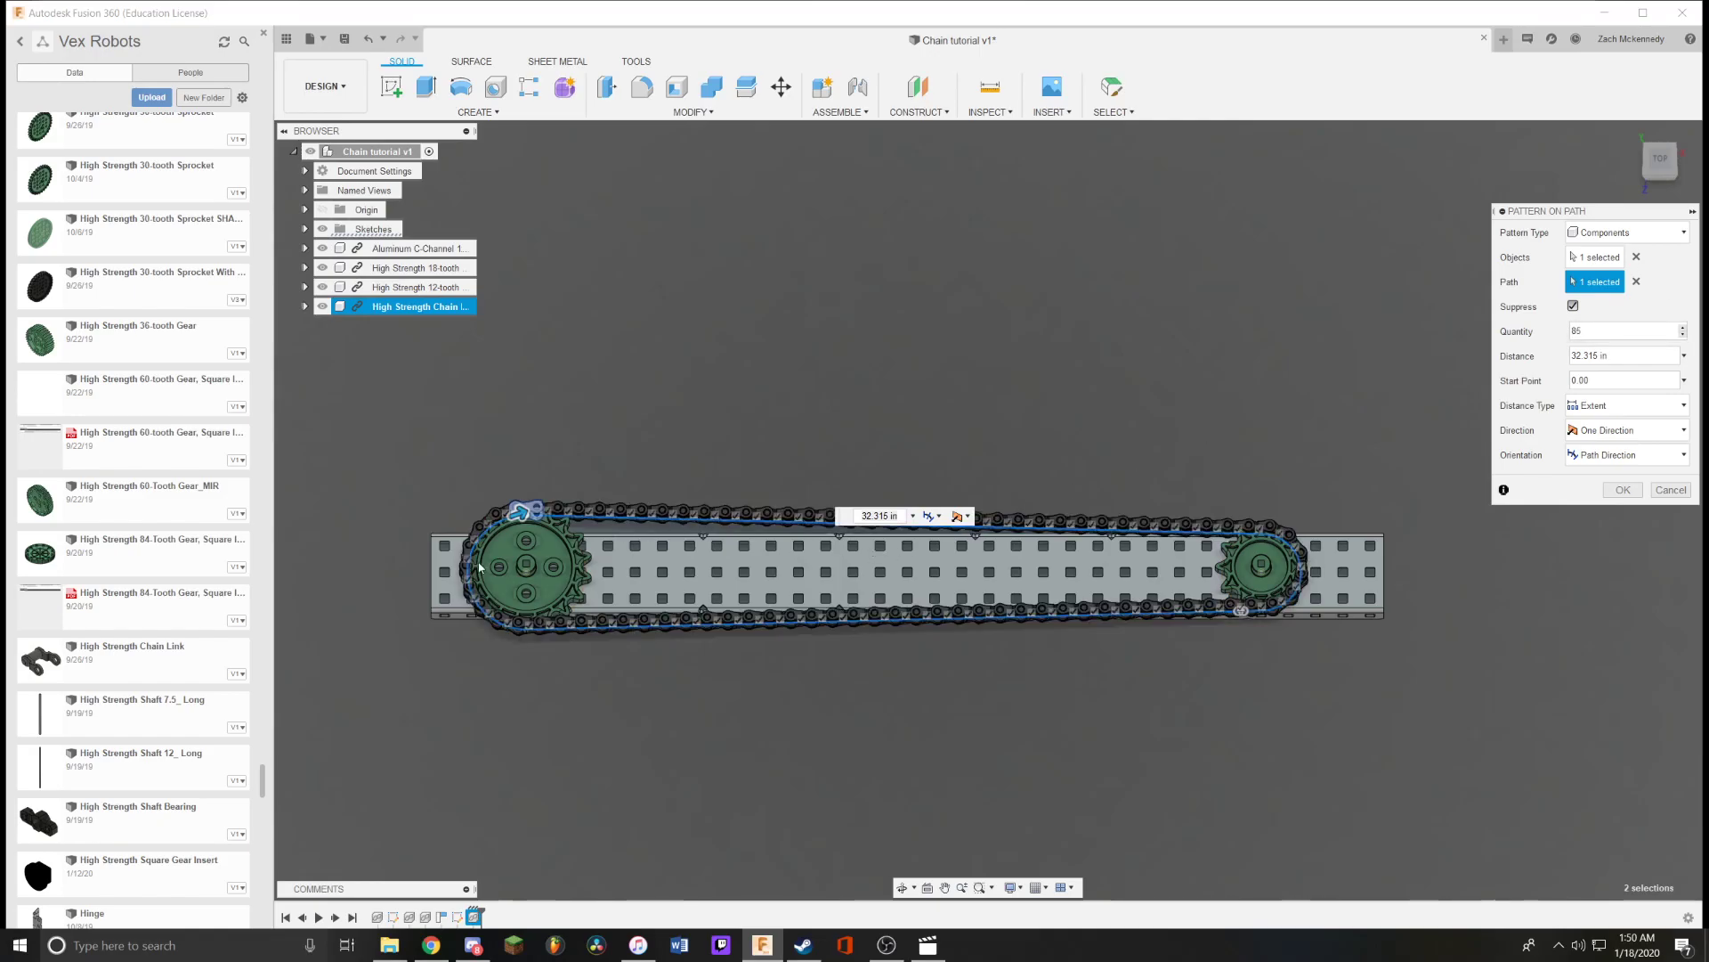
pyautogui.scroll(2, 457, 568)
pyautogui.scroll(-4, 1294, 655)
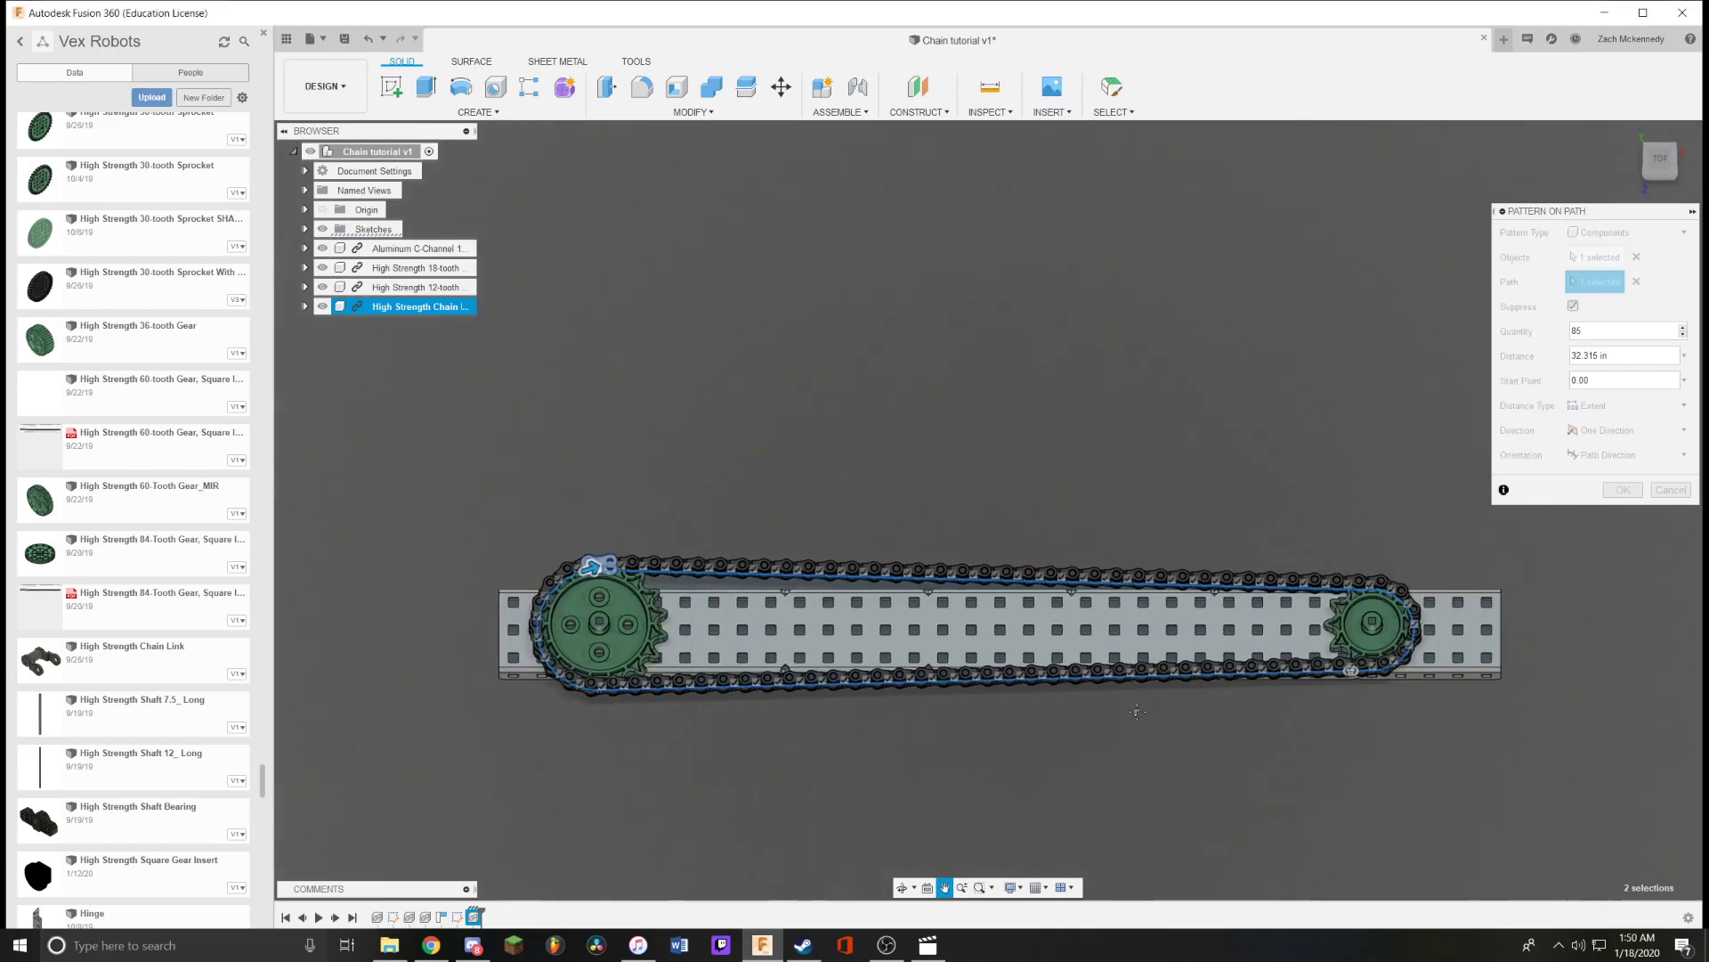
pyautogui.moveTo(1026, 694); pyautogui.dragTo(755, 675, button='middle')
pyautogui.moveTo(470, 713); pyautogui.dragTo(729, 682, button='middle')
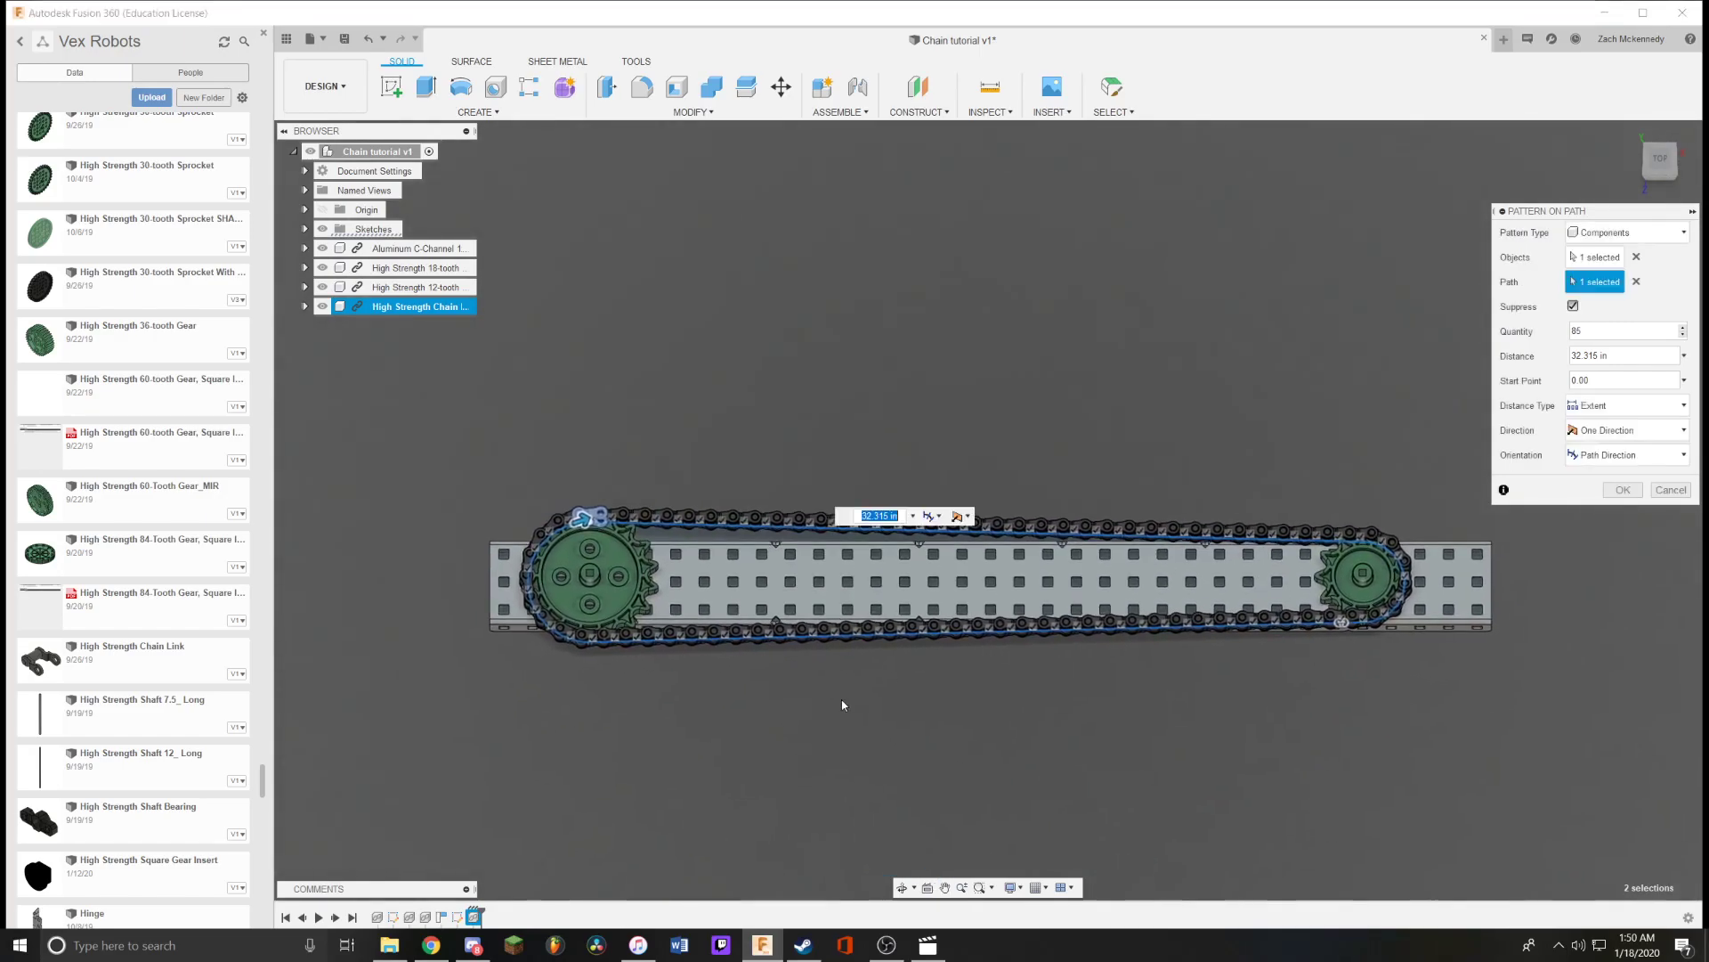
pyautogui.click(1623, 490)
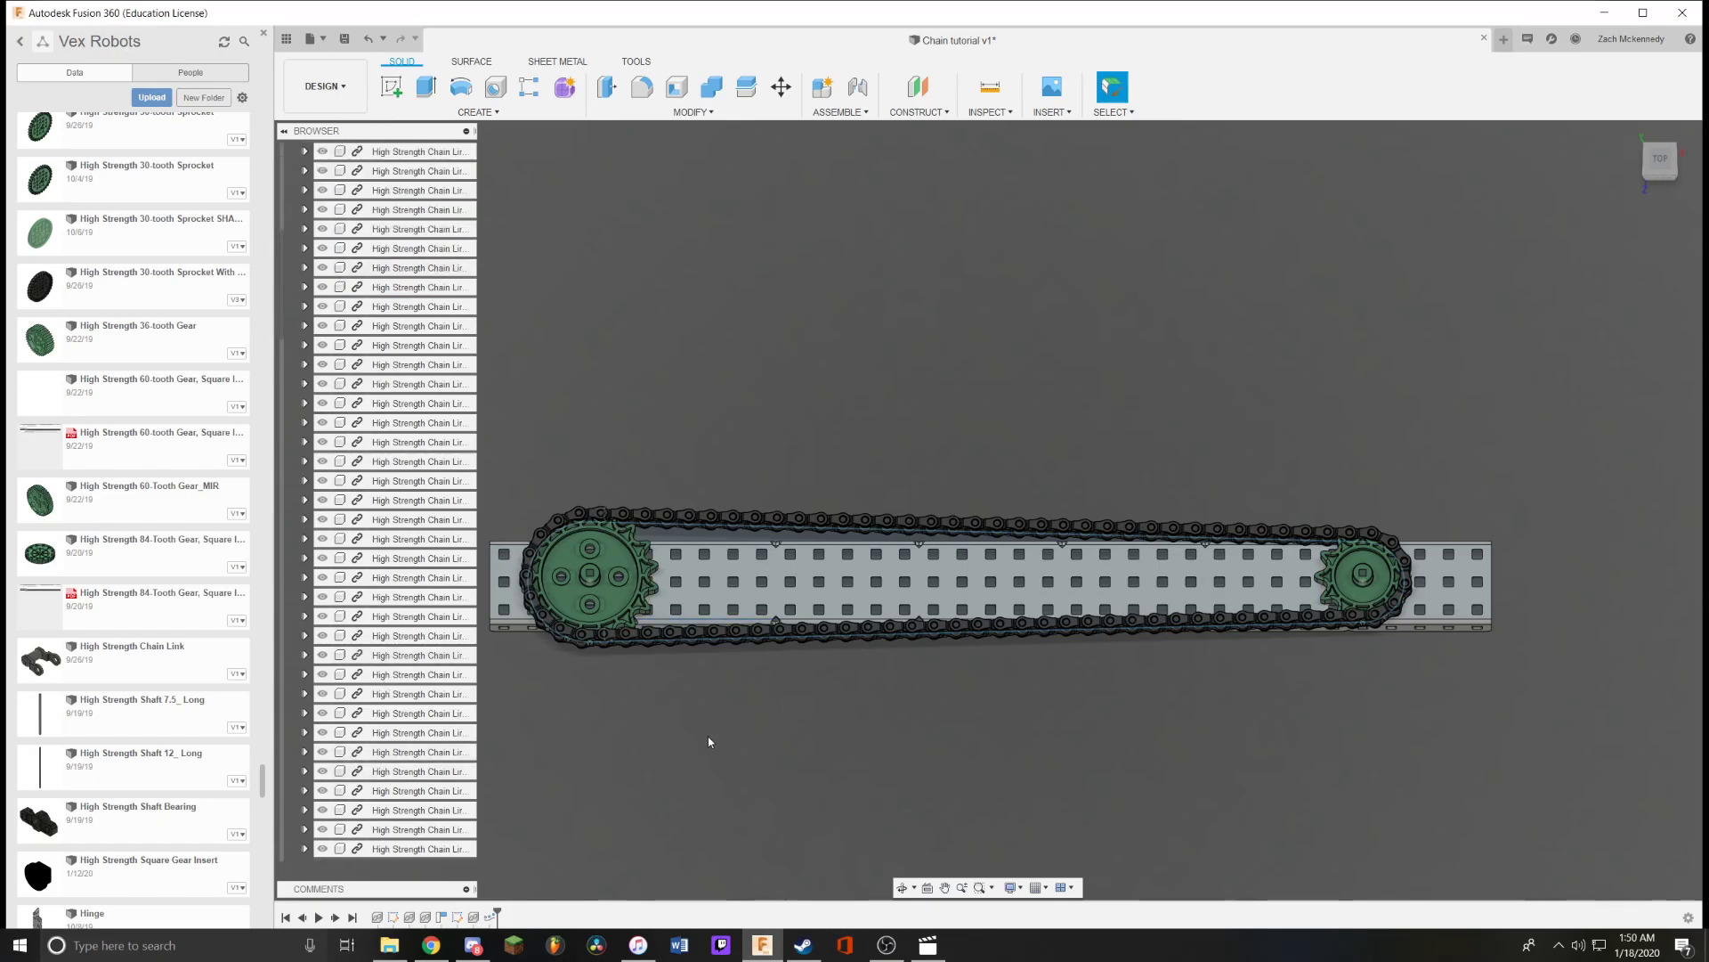
pyautogui.keyDown('shift'); pyautogui.moveTo(709, 741); pyautogui.dragTo(953, 637, button='middle'); pyautogui.keyUp('shift')
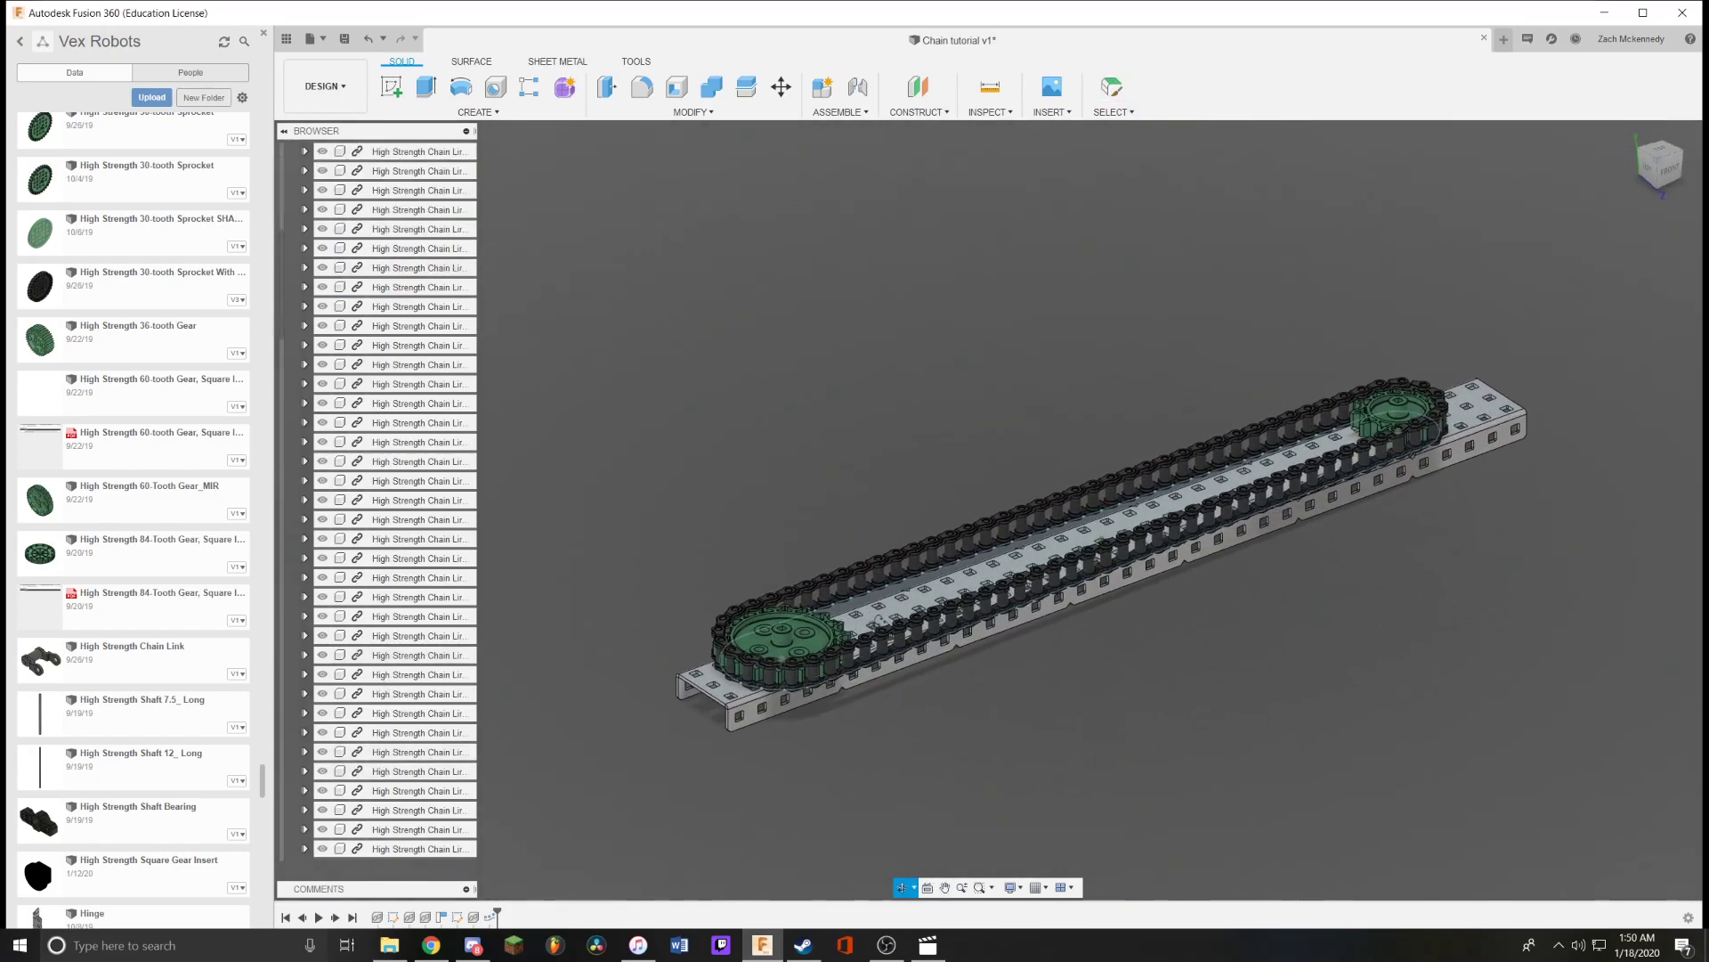